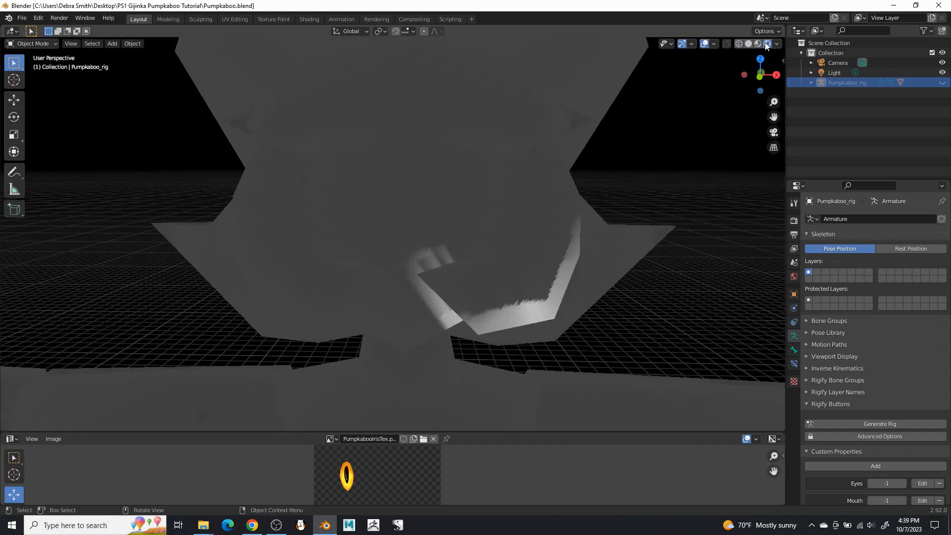
Change the lower image editor area to a Timeline.
left_click(10, 439)
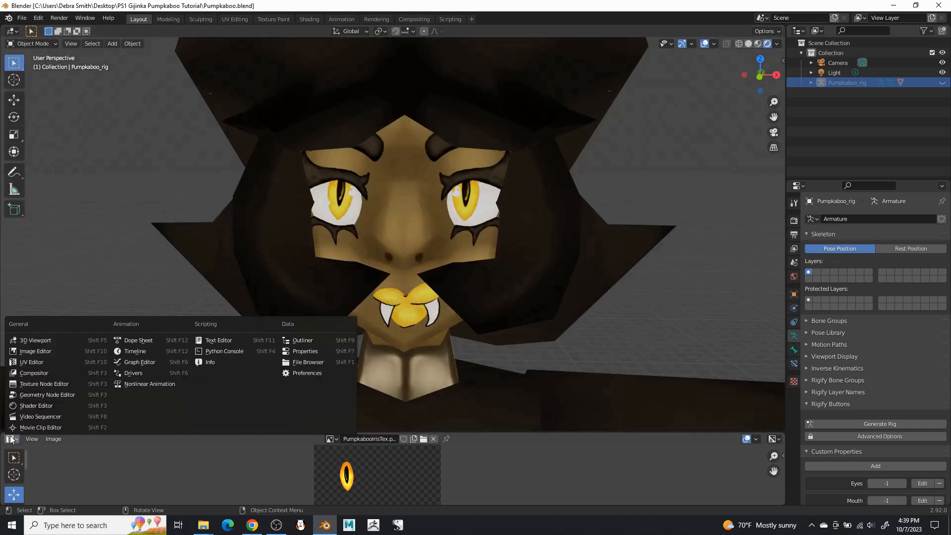
left_click(127, 351)
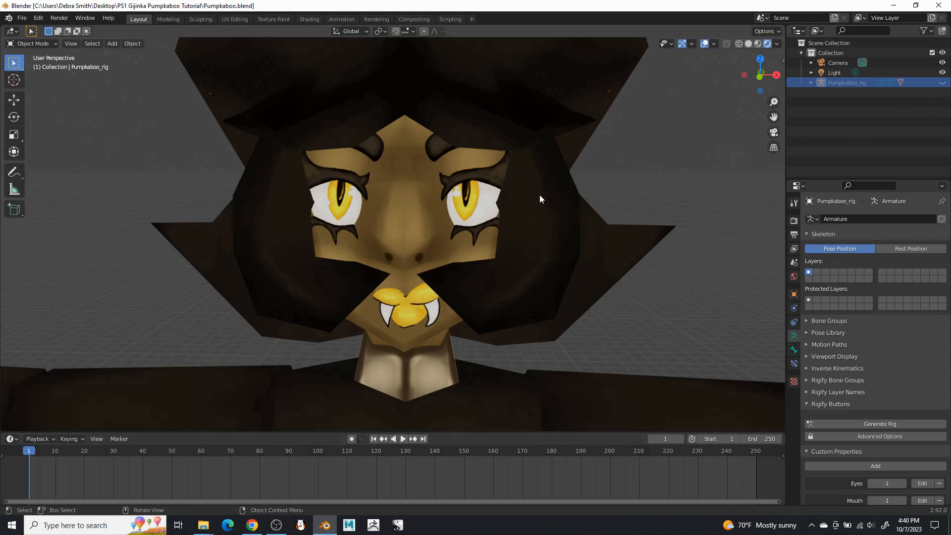
Unhide the Pumpkaboo_rig armature and switch it to Pose Mode.
scroll(512, 250, "down", 6)
middle_click_drag(504, 312, 531, 189, "shift")
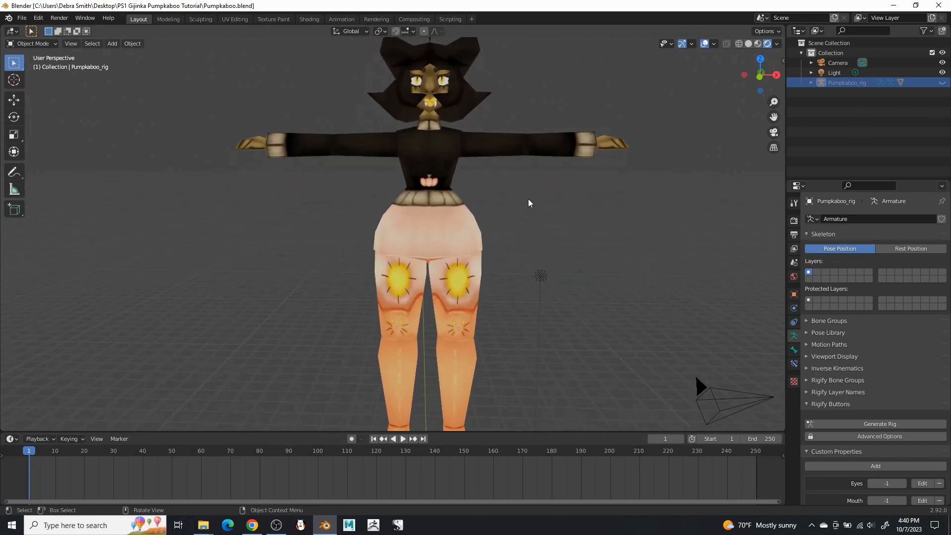
scroll(490, 247, "down", 3)
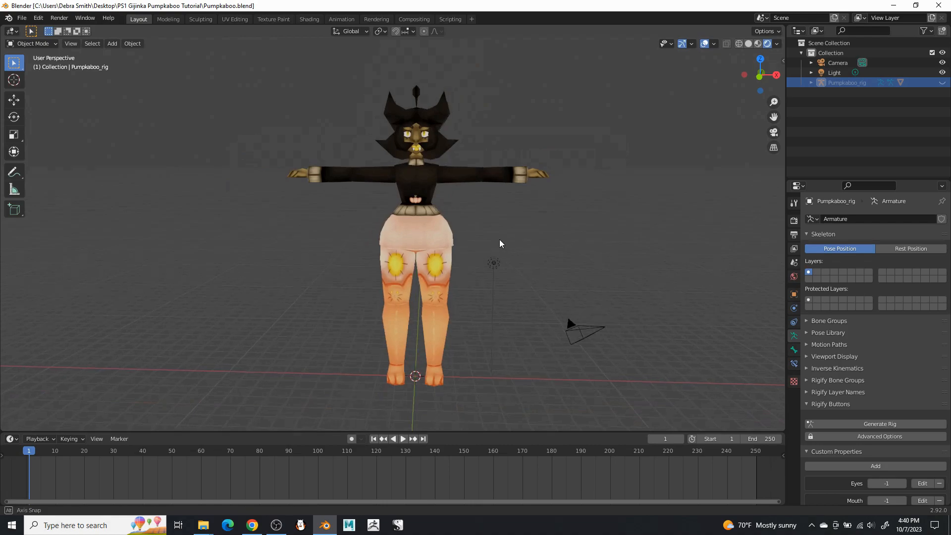
middle_click_drag(501, 238, 477, 240)
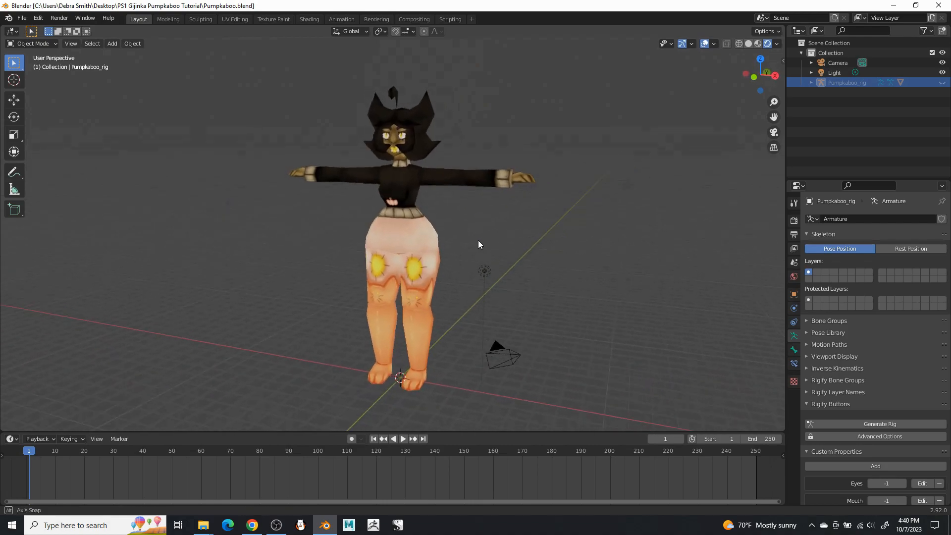
left_click(943, 83)
middle_click_drag(437, 266, 346, 233)
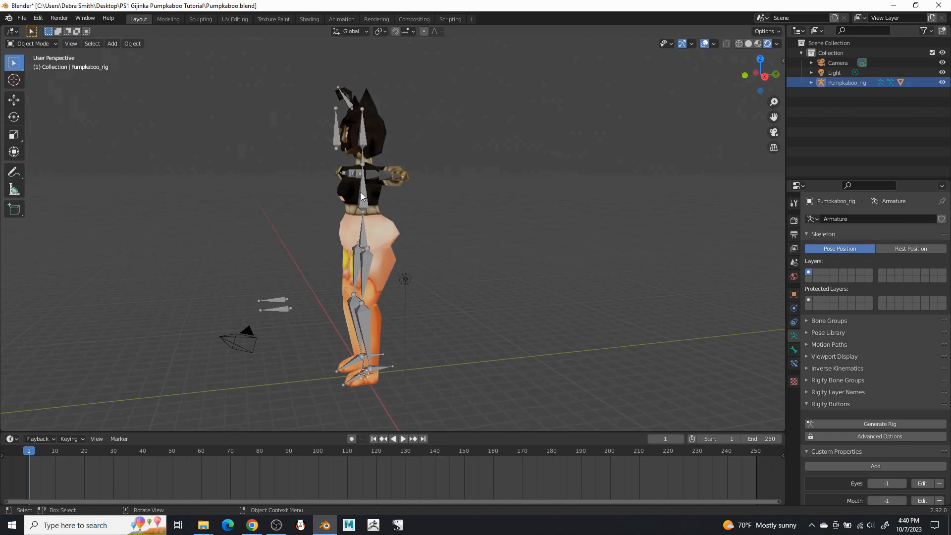
left_click(45, 77)
Move the IK.R bone forward and up so the right leg bends at the knee.
mouse_move(406, 351)
middle_mouse_down()
mouse_move(371, 355)
mouse_move(394, 351)
mouse_move(397, 340)
middle_mouse_up()
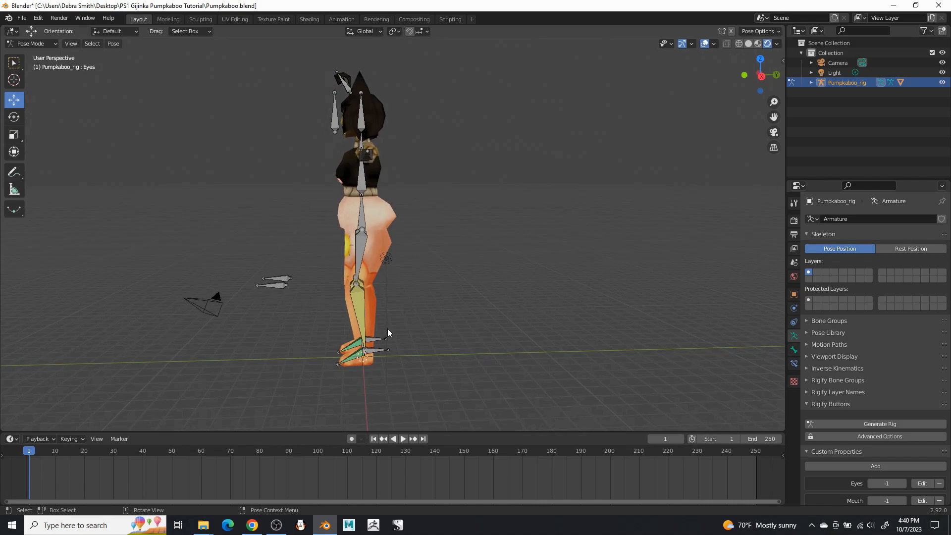
scroll(364, 218, "up", 2)
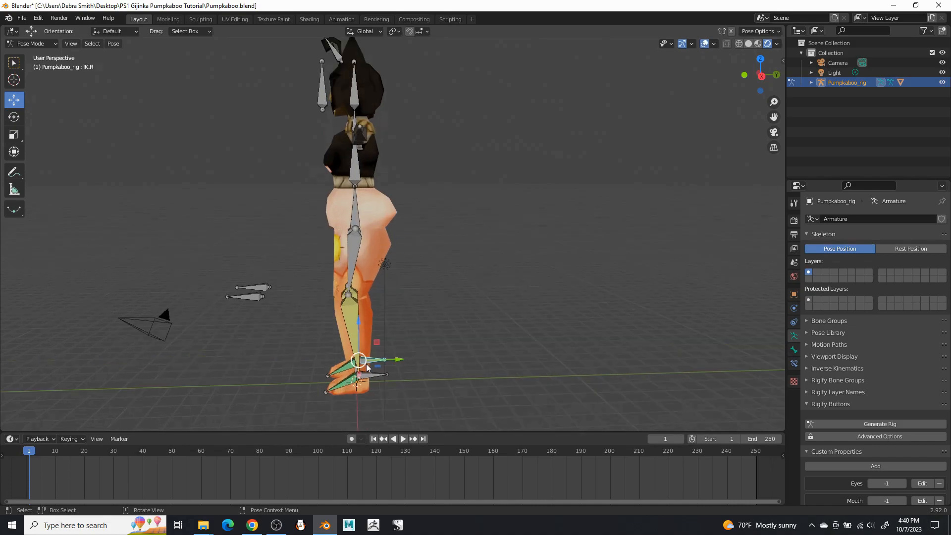
left_click_drag(400, 360, 358, 327)
Rotate the IK.R bone so the right foot's toes point downward.
middle_click_drag(357, 327, 426, 212, "shift")
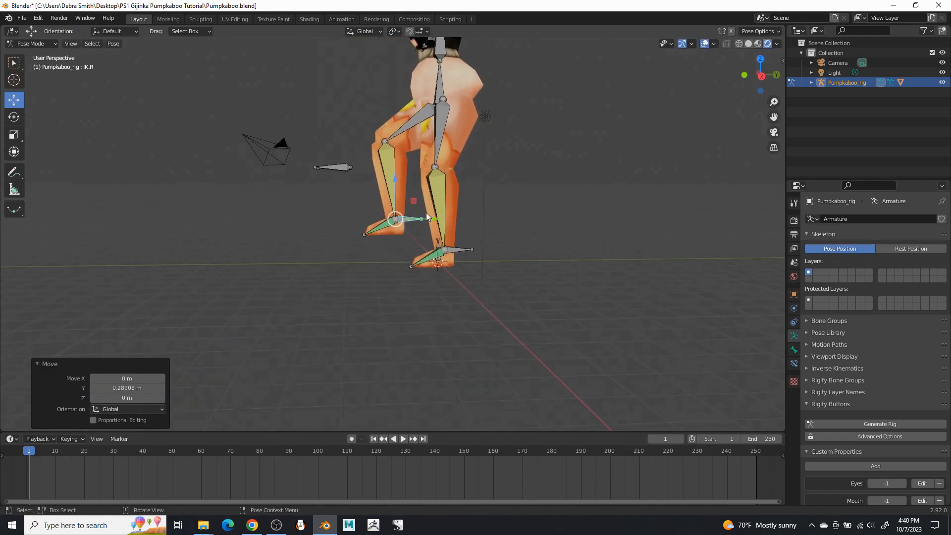
scroll(426, 212, "up", 3)
left_click(17, 120)
left_click_drag(427, 187, 439, 213)
Rotate the IK.L bone so the left toes point down and place that foot up behind the body.
middle_click_drag(502, 193, 429, 248, "shift")
left_click(443, 316)
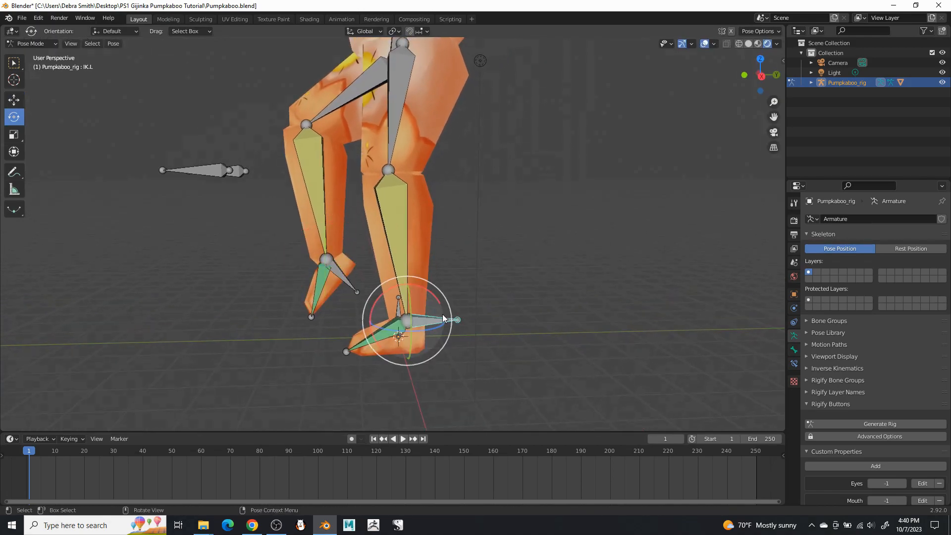
left_click_drag(455, 319, 503, 230)
left_click(14, 118)
Rotate the Pelvis bone about 22° on the X axis and move it back about 1.44 m along Y.
middle_click_drag(464, 244, 566, 245)
middle_click_drag(484, 245, 410, 156)
left_click(409, 157)
left_click_drag(430, 155, 409, 142)
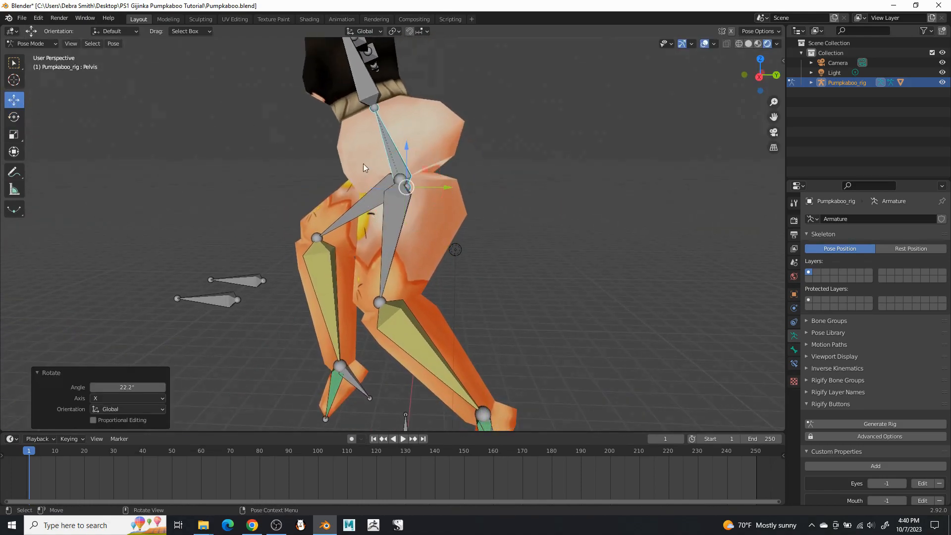
left_click_drag(444, 188, 510, 186)
Move the IK.L bone about 5.54 m forward along Y and raise it along Z, ahead of the right foot.
middle_click_drag(511, 187, 511, 156)
middle_click_drag(502, 203, 521, 140, "shift")
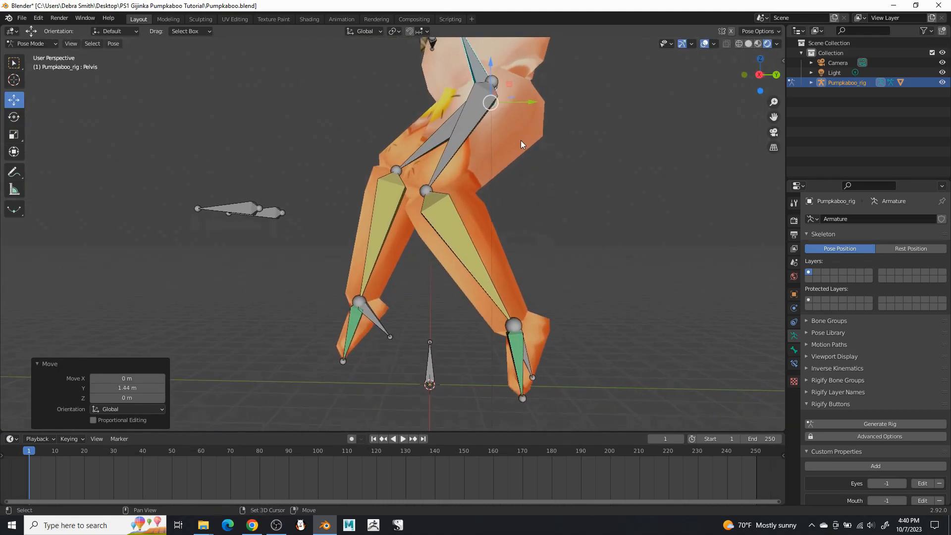
left_click(527, 360)
key("g")
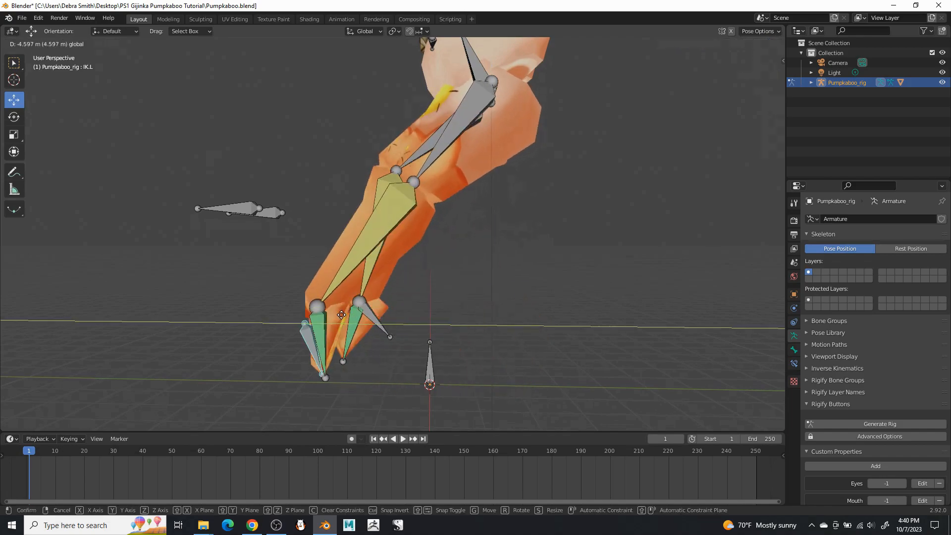
left_click(275, 241)
key("g")
key("z")
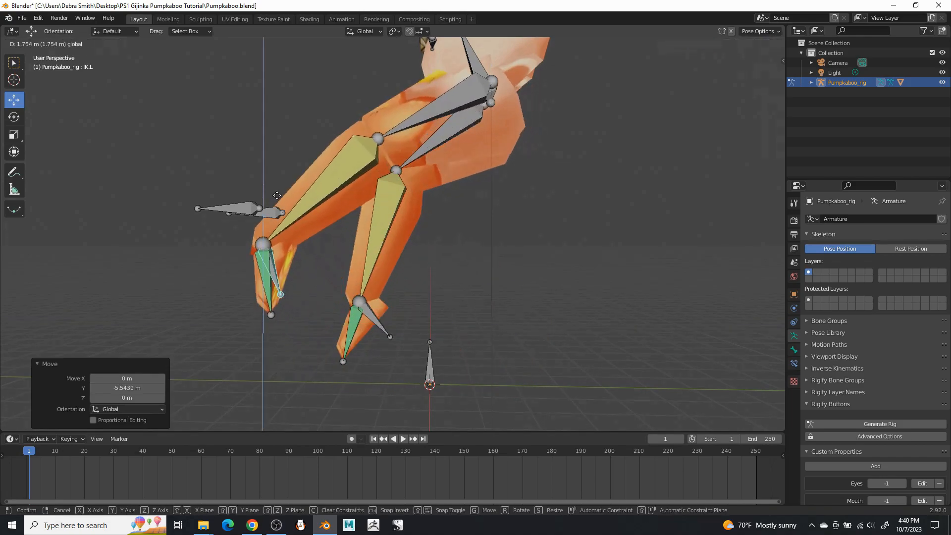
left_click(285, 178)
Rotate the Chest bone about -23° on the X axis to straighten the torso above the leaning pelvis.
middle_click_drag(285, 177, 441, 270)
left_click(441, 234)
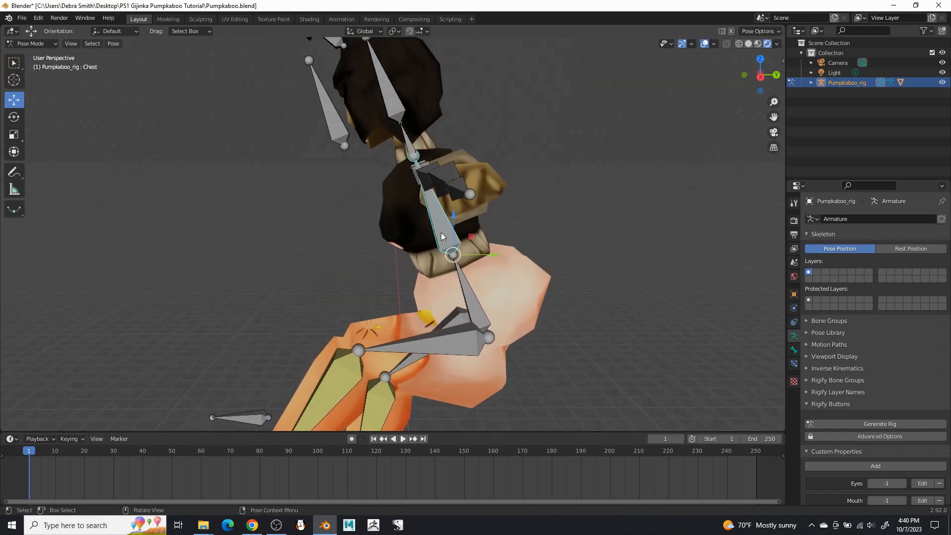
left_click_drag(477, 213, 493, 227)
middle_click_drag(493, 227, 489, 271)
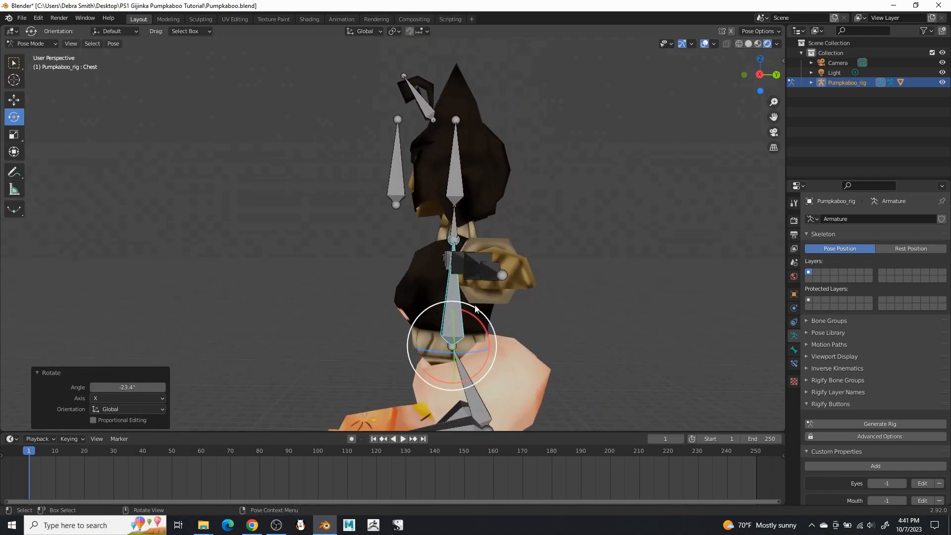
left_click_drag(474, 314, 500, 199)
Rotate the Head bone about 16° on the X axis.
left_click(474, 240)
left_click(458, 186)
mouse_move(498, 196)
middle_mouse_down()
mouse_move(515, 201)
mouse_move(500, 199)
middle_mouse_up()
left_click_drag(494, 195, 485, 189)
Lower the Eyes bone slightly along the Z axis to adjust the gaze.
middle_click_drag(485, 189, 535, 191)
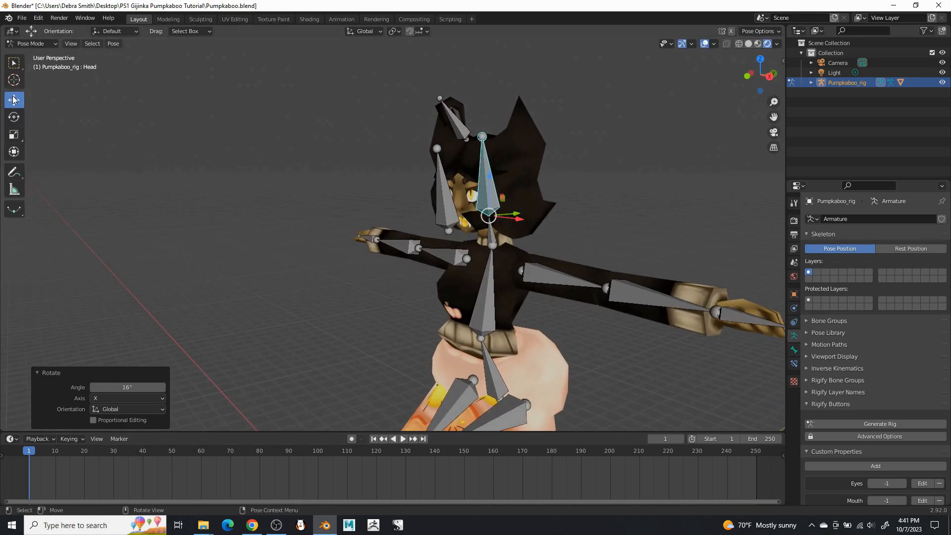
left_click(447, 165)
left_click_drag(448, 189, 449, 197)
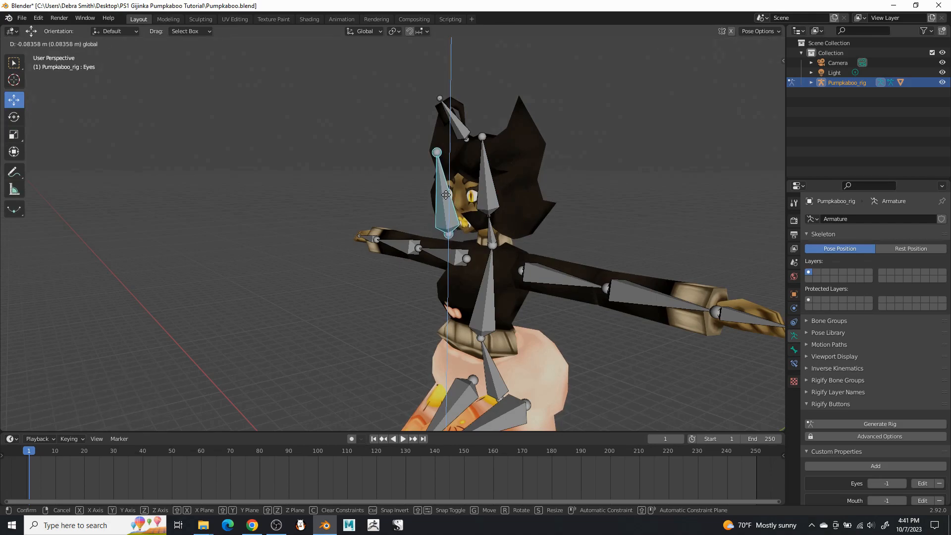
left_click_drag(446, 194, 446, 195)
Rotate the Pelvis bone from the front to tilt the hips sideways.
middle_click_drag(501, 220, 440, 208)
left_click(446, 207)
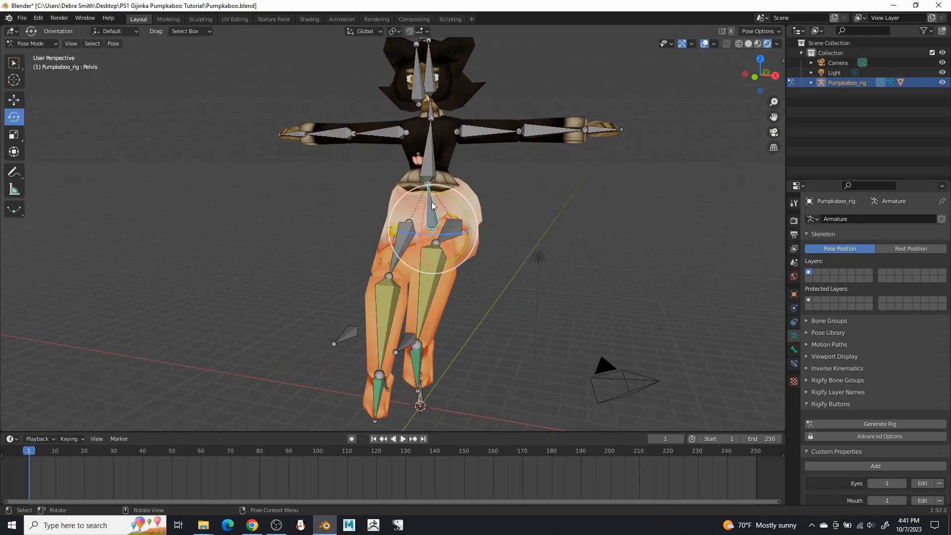
left_click_drag(461, 205, 454, 197)
middle_click_drag(452, 179, 460, 201, "shift")
left_click_drag(461, 242, 453, 223)
Twist the Pelvis bone further with a free trackball rotation of about 0.6° and -28°.
left_click(417, 203)
scroll(451, 220, "up", 3)
middle_click_drag(456, 228, 461, 230)
left_click(459, 257)
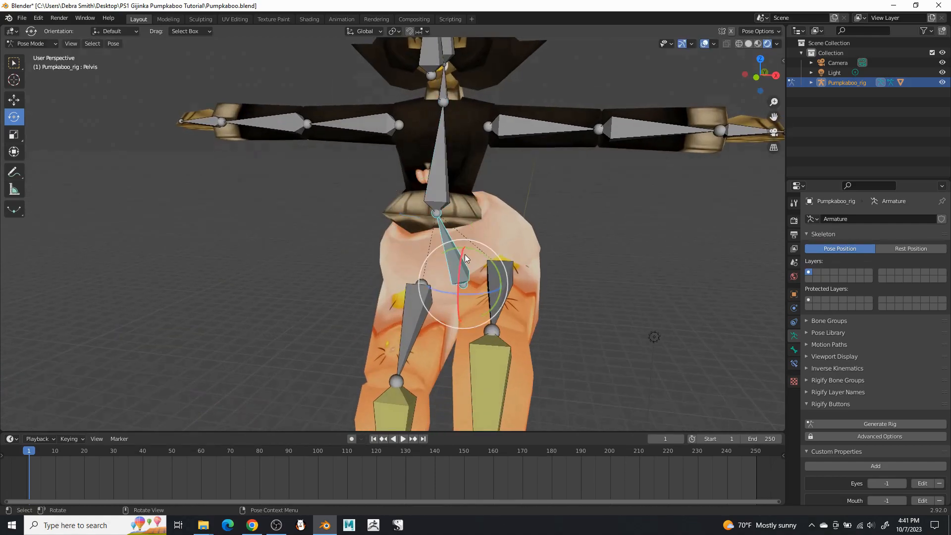
left_click_drag(484, 293, 456, 295)
Rotate the Chest bone about 49° on the Z axis and fine-tune it so the upper body faces forward.
middle_click_drag(475, 241, 477, 282, "shift")
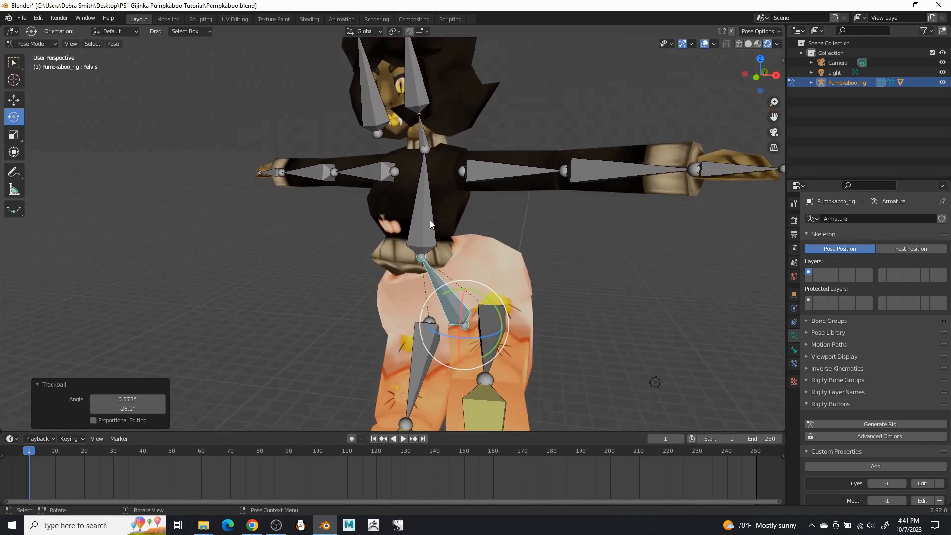
left_click(429, 221)
left_click_drag(420, 269, 436, 256)
middle_click_drag(441, 236, 466, 261)
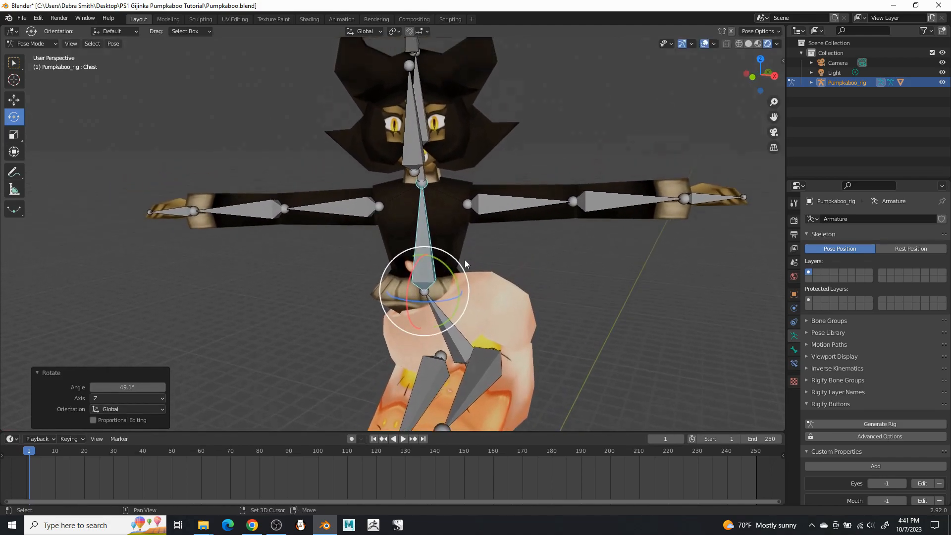
left_click_drag(415, 269, 417, 273)
left_click_drag(418, 272, 423, 276)
Rotate the UpperArm.R bone down so the right arm hangs beside the body.
scroll(458, 220, "up", 1)
middle_click_drag(465, 213, 456, 209)
left_click(349, 208)
middle_click_drag(348, 208, 420, 205)
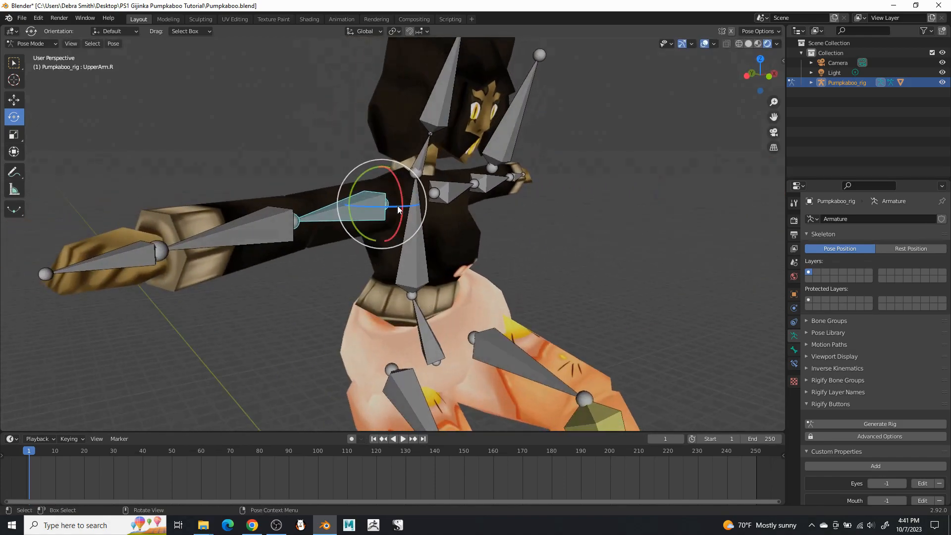
left_click_drag(359, 187, 357, 227)
middle_click_drag(356, 227, 442, 219)
left_click_drag(448, 158, 446, 173)
Bend the LowerArm.R bone with a free rotation of about -57° and 23°, and angle the right hand.
left_click(403, 298)
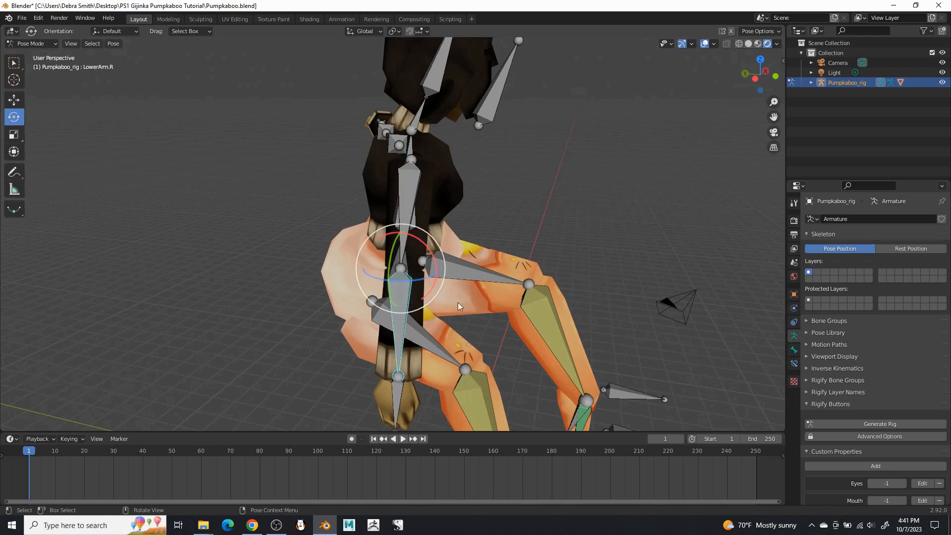
middle_click_drag(451, 322, 362, 277)
left_click_drag(362, 277, 372, 255)
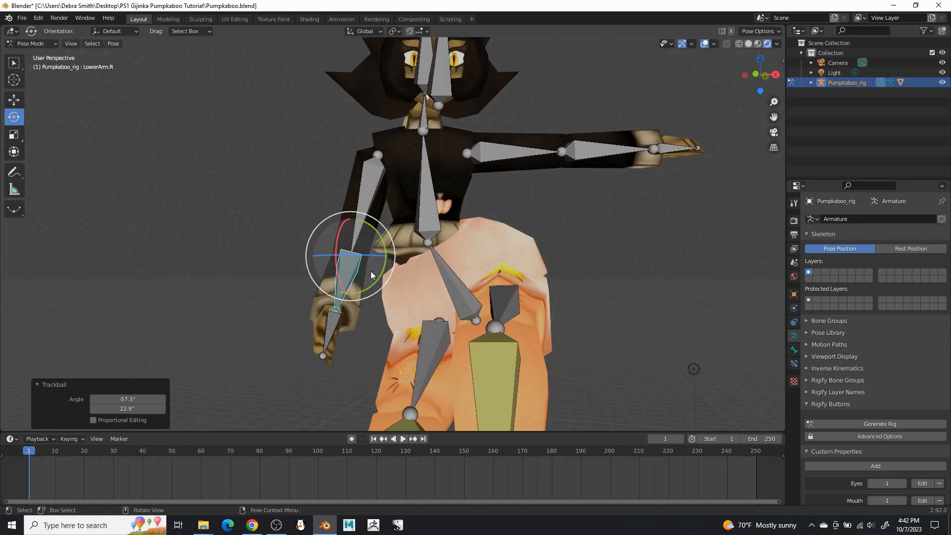
left_click(336, 326)
left_click_drag(336, 325, 364, 338)
Rotate the left upper arm downward and forward from the shoulder.
middle_click_drag(447, 289, 377, 301)
left_click(451, 173)
middle_click_drag(454, 183, 431, 188)
left_click_drag(431, 159, 382, 189)
middle_click_drag(384, 187, 417, 148)
left_click_drag(435, 132, 444, 138)
Adjust the left forearm and freely rotate the Hand.L bone about -53° and 3° so the hand turns upward.
left_click(303, 212)
middle_click_drag(459, 228, 534, 233)
mouse_move(522, 231)
left_mouse_down()
mouse_move(499, 232)
mouse_move(538, 224)
left_mouse_up()
left_click(511, 233)
Freely rotate the Hair bone about -60° and -64°, and fine-tune it so the tuft stands upright on the head.
middle_click_drag(537, 224, 500, 228)
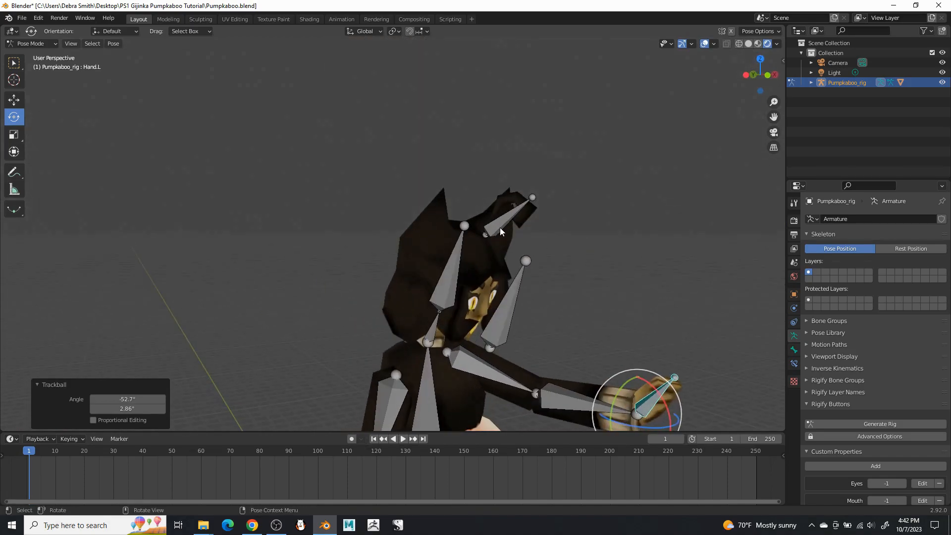
left_click(510, 218)
left_click_drag(514, 215, 497, 189)
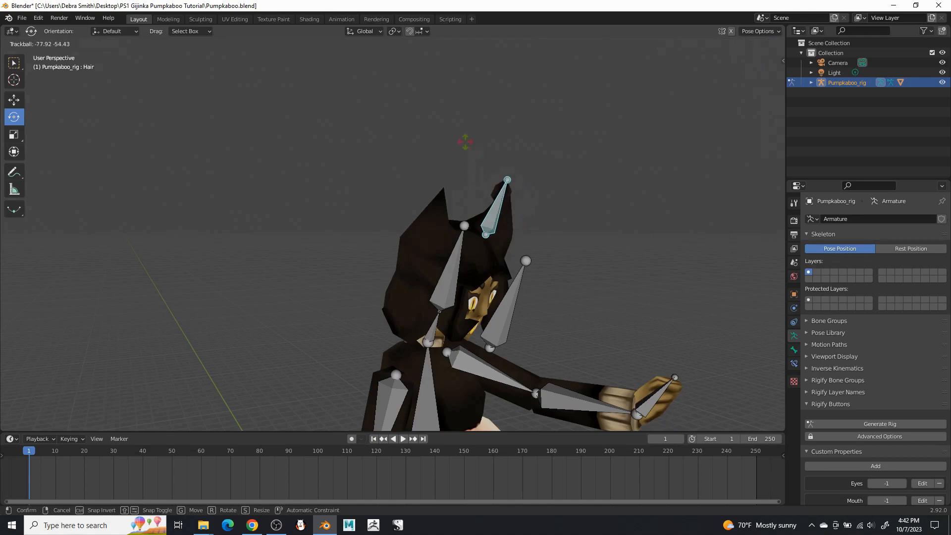
left_click_drag(466, 153, 465, 157)
middle_click_drag(465, 158, 428, 221)
left_click_drag(427, 223, 426, 218)
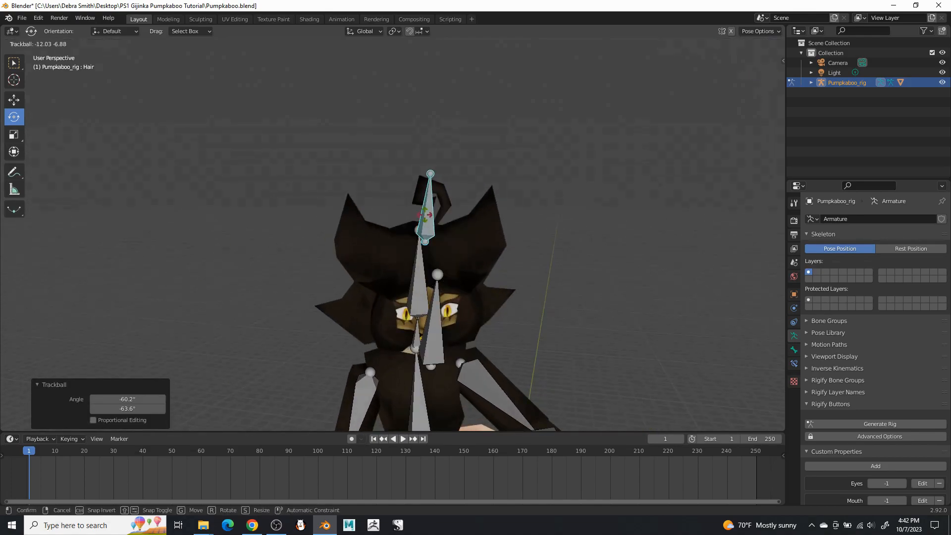
left_click(427, 218)
Try to rotate the Foot.L bone on the X axis.
middle_click_drag(427, 218, 467, 190)
middle_click_drag(370, 371, 381, 308)
left_click(319, 397)
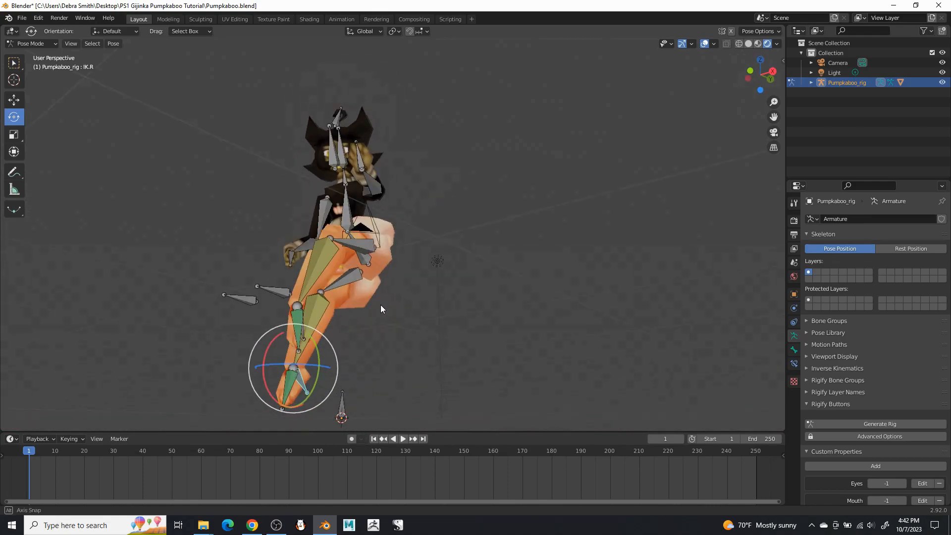
left_click(303, 328)
middle_click_drag(303, 340, 166, 276)
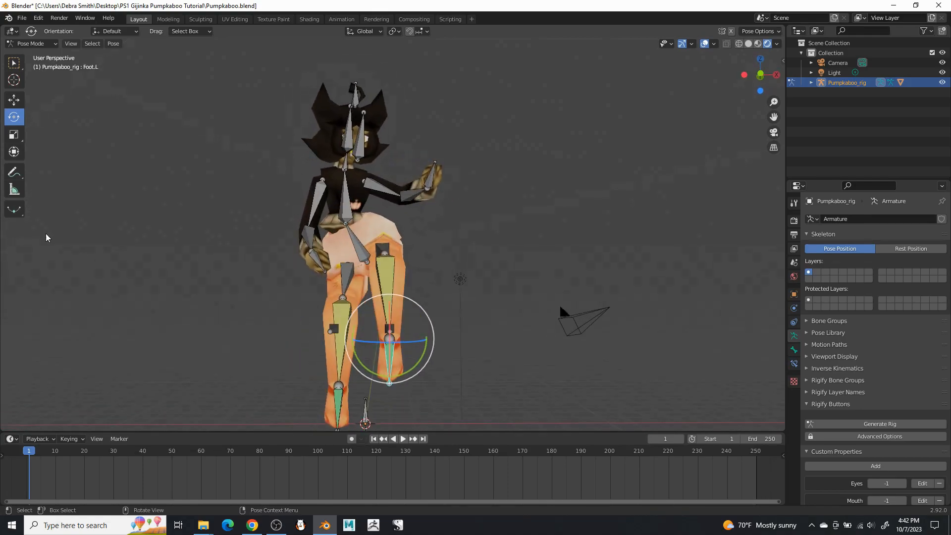
left_click(14, 100)
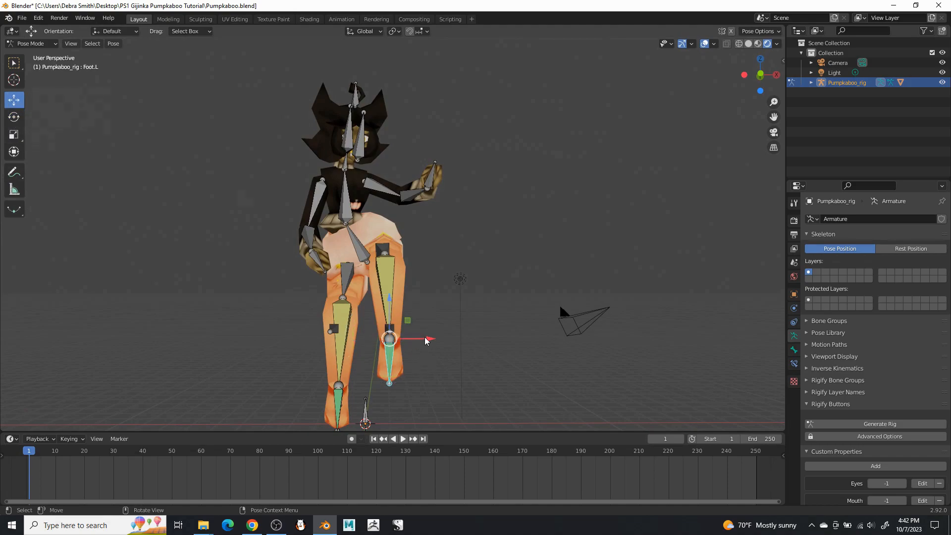
key("r")
key("x")
left_click(405, 339)
Move the IK.L bone about 2.27 m along the X axis to spread the left leg outward.
middle_click_drag(429, 344, 405, 375)
left_click(287, 346)
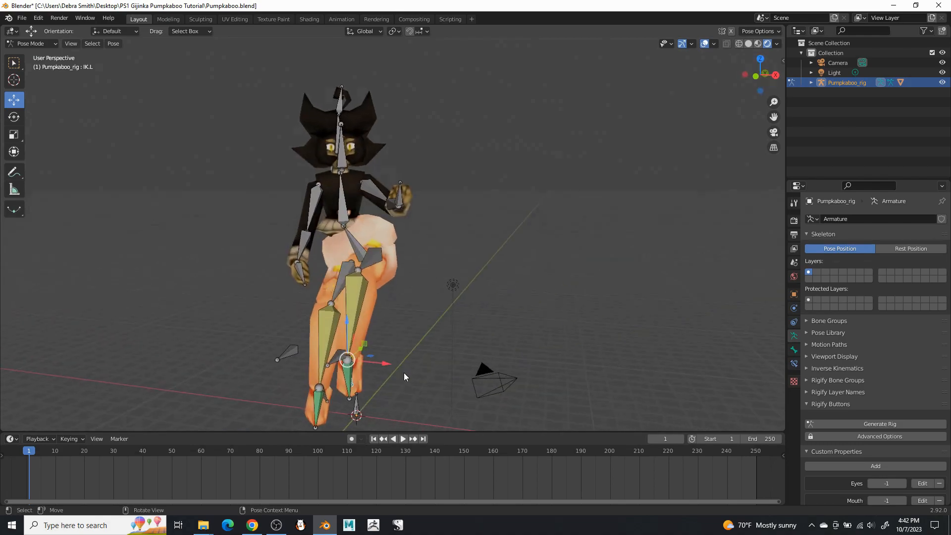
left_click_drag(392, 362, 446, 350)
Rotate the left foot to point outward and adjust the rotation of the Foot.R bone.
middle_click_drag(446, 350, 476, 330)
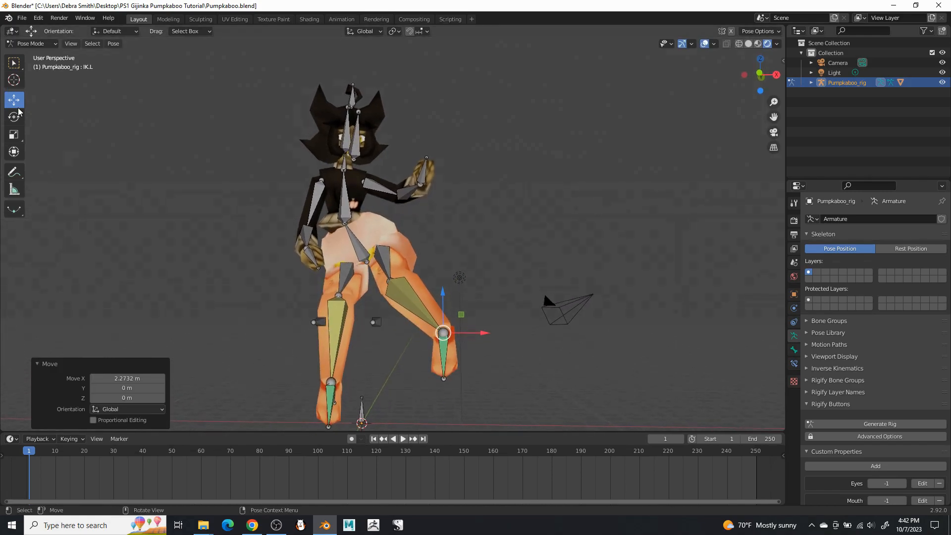
left_click_drag(478, 329, 464, 299)
left_click(342, 401)
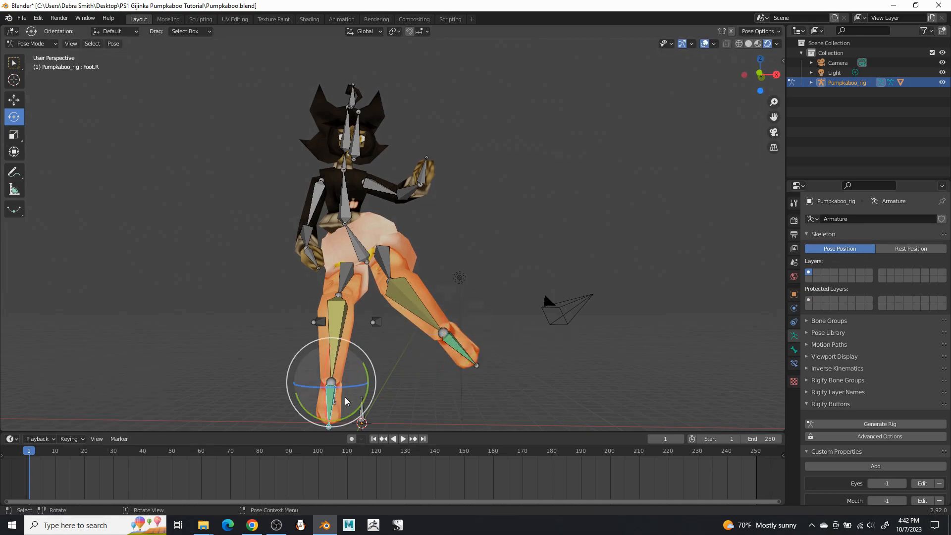
left_click_drag(367, 398, 400, 381)
middle_click_drag(400, 363, 400, 254)
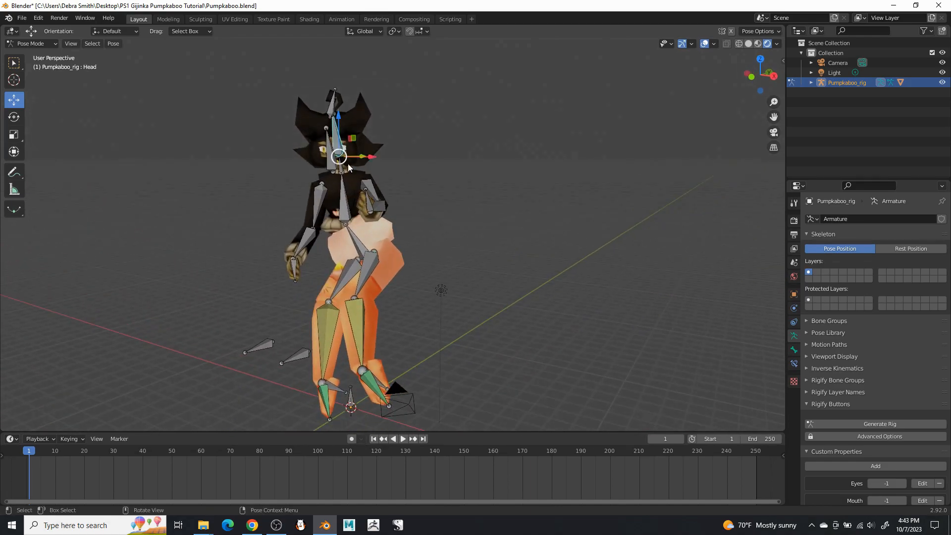
Rotate the Head bone and move the Eyes bone about 0.063 m along Z and about 0.055 m along X.
left_click(14, 117)
left_click_drag(347, 159, 362, 166)
left_click(330, 159)
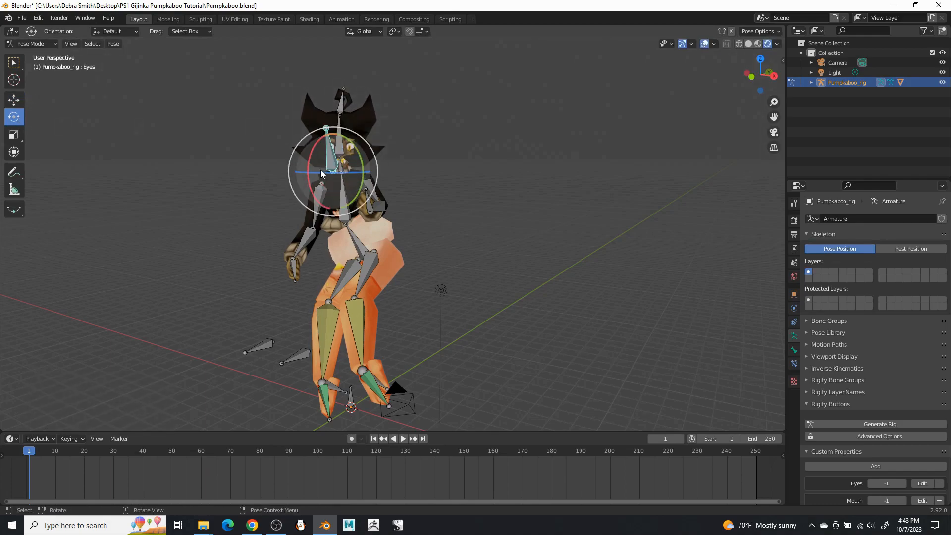
left_click(15, 100)
left_click_drag(330, 130, 331, 125)
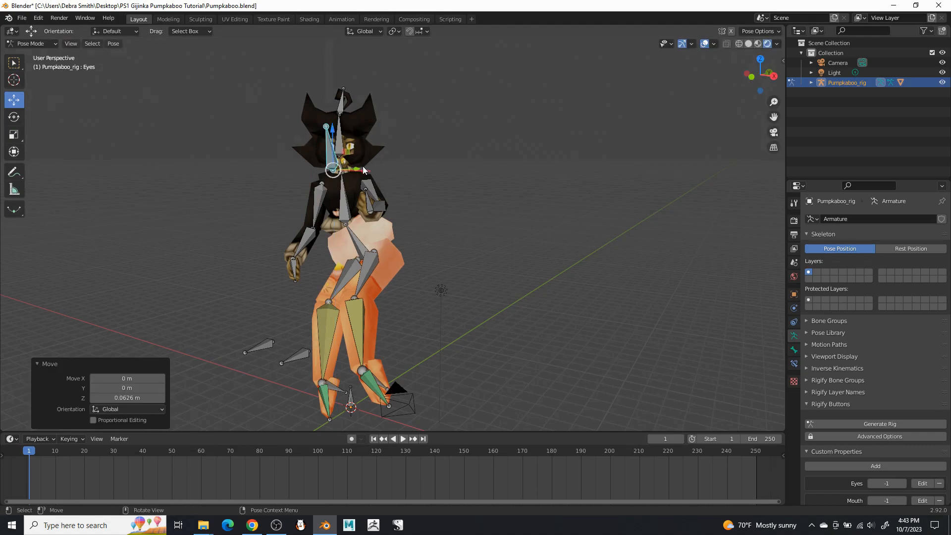
left_click_drag(367, 172, 366, 169)
mouse_move(367, 169)
middle_mouse_down()
mouse_move(402, 174)
mouse_move(354, 172)
middle_mouse_up()
middle_click_drag(371, 170, 420, 186)
Switch to Object Mode and hide Pumpkaboo_rig so only the posed character shows.
left_click(52, 45)
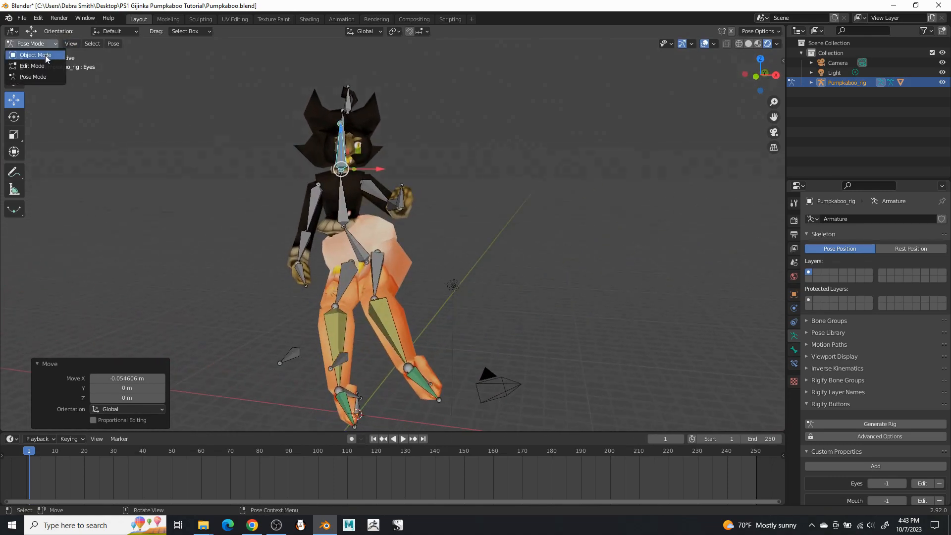
left_click(45, 55)
left_click(942, 82)
middle_click_drag(525, 208, 548, 234)
Save the posed scene as a new file named Pumpkaboo_Flamethrower.blend.
left_click(22, 18)
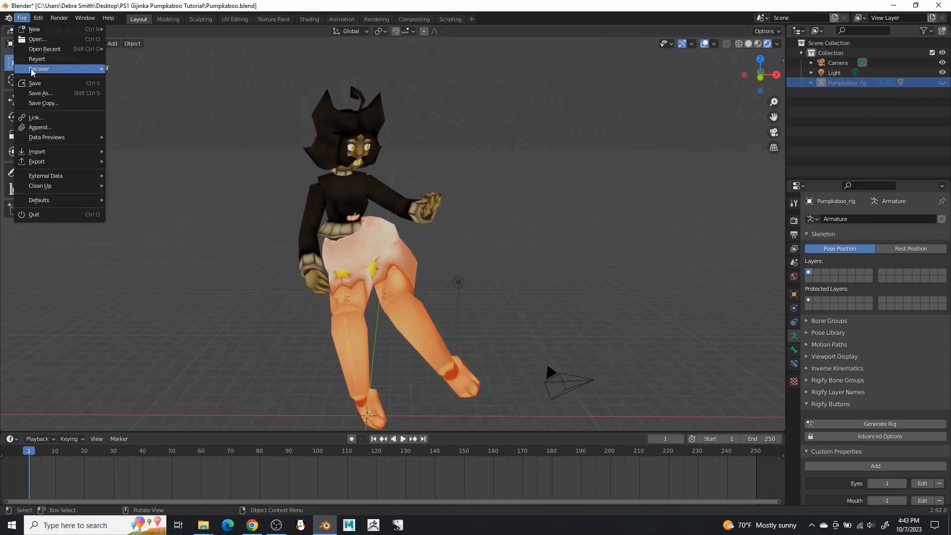
left_click(51, 99)
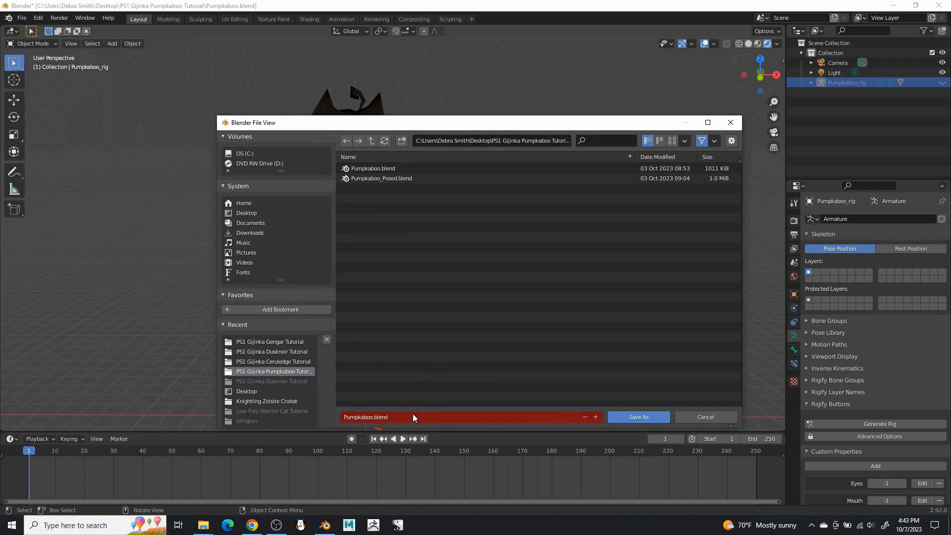
left_click(414, 415)
left_click_drag(389, 418, 375, 418)
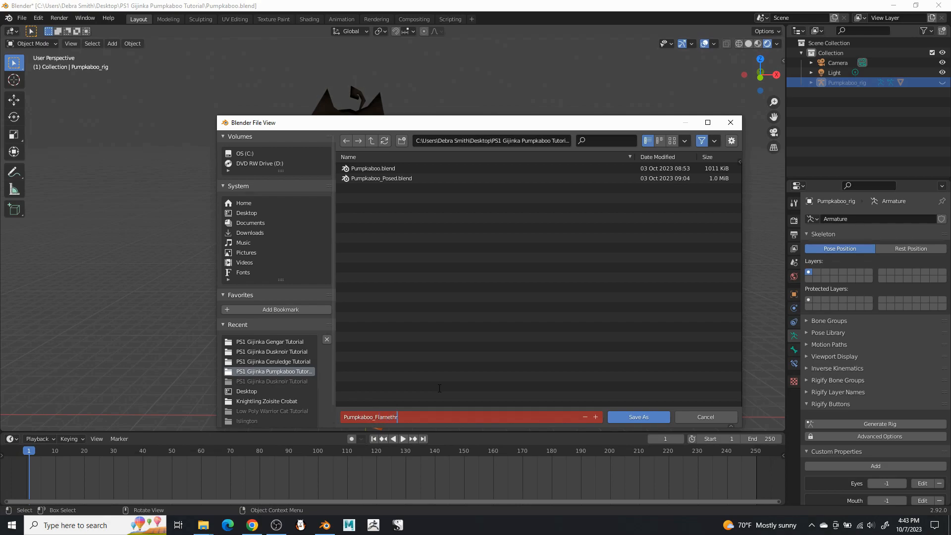
key("Return")
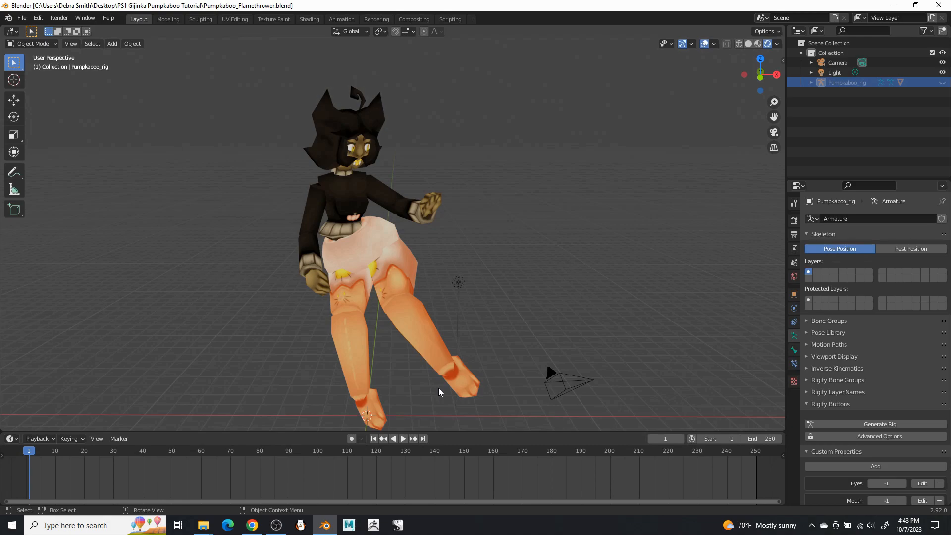
Add a UV sphere with 6 segments and 6 rings.
middle_click_drag(518, 313, 519, 290)
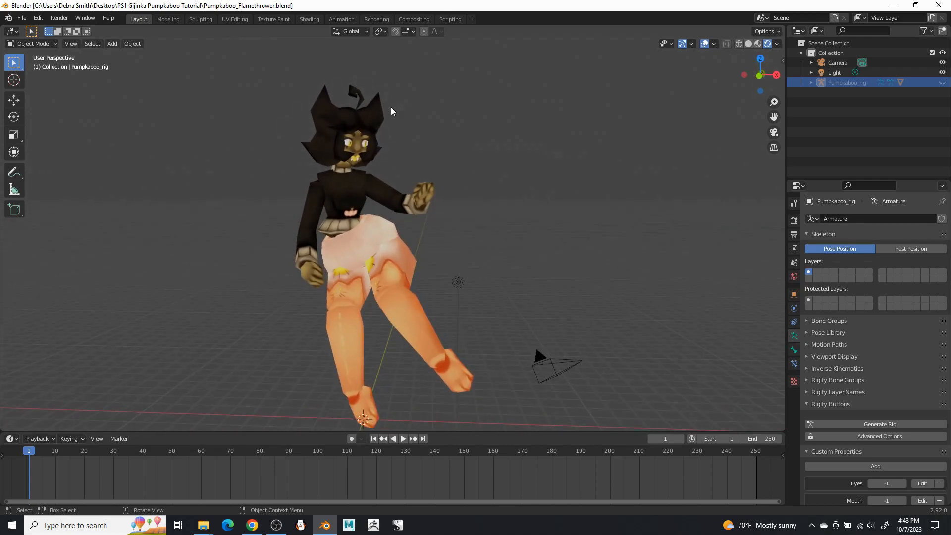
middle_click_drag(397, 112, 297, 77)
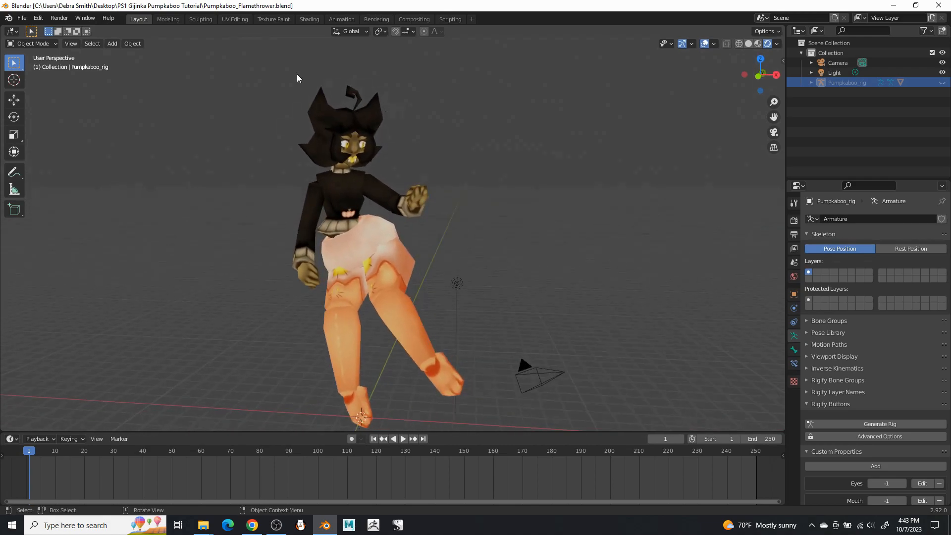
left_click(112, 43)
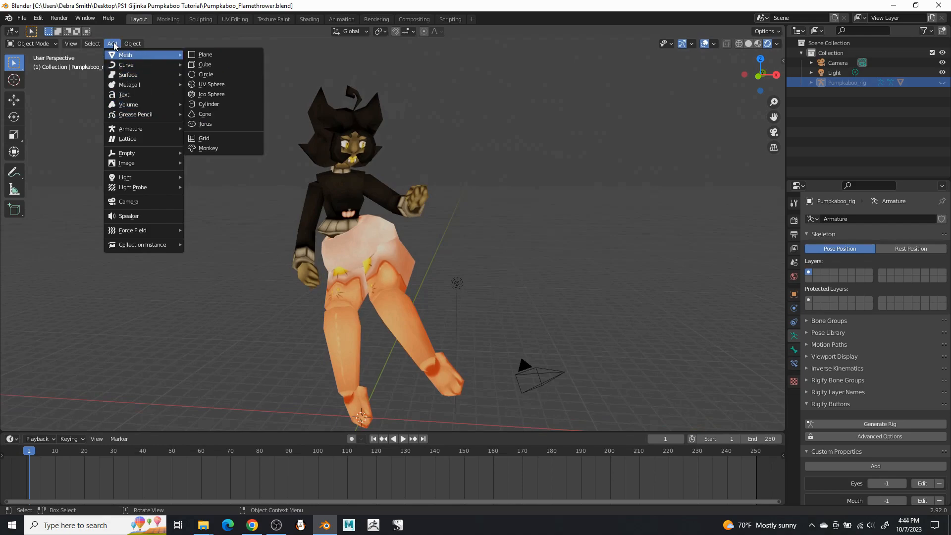
left_click(210, 84)
left_click(137, 316)
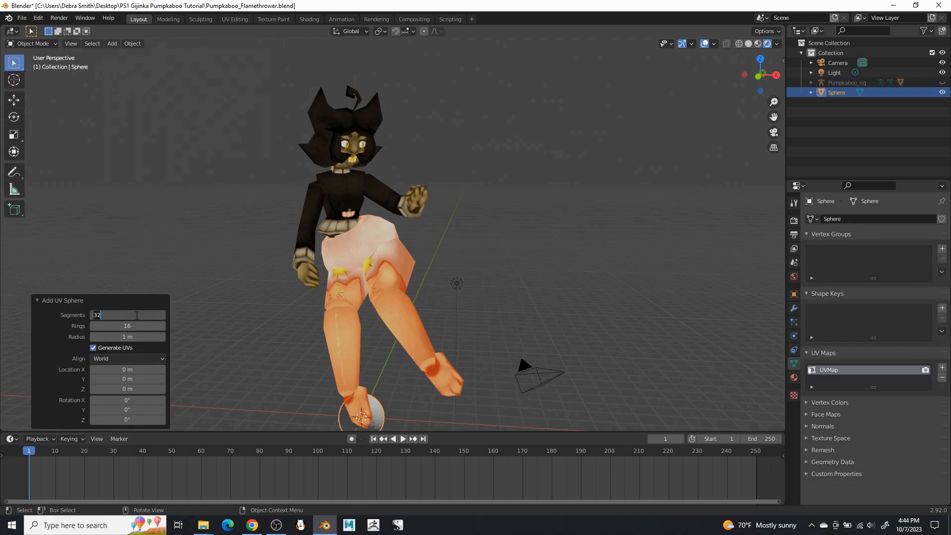
type("6")
left_click(140, 326)
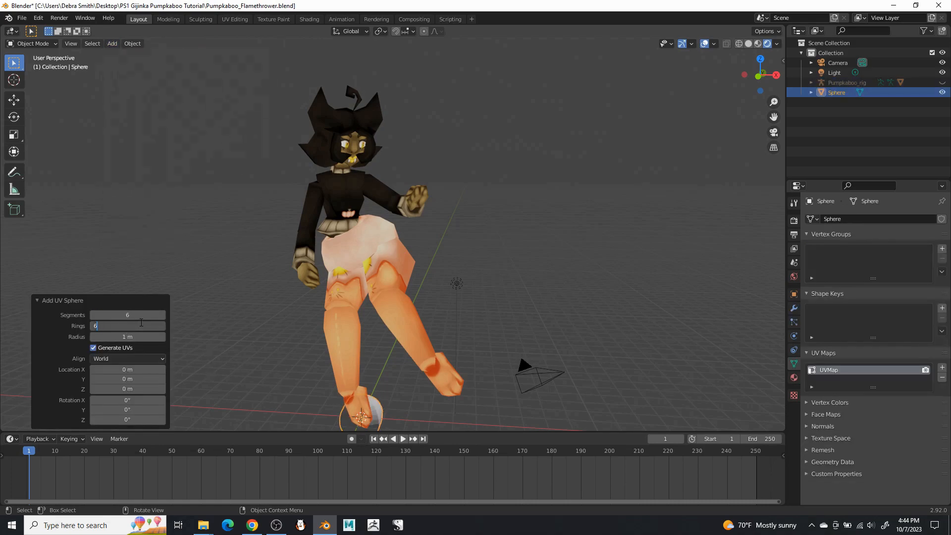
left_click(141, 315)
In Edit Mode, raise the sphere to hand height and move it about 4.13 m along X.
left_click(14, 99)
key("Tab")
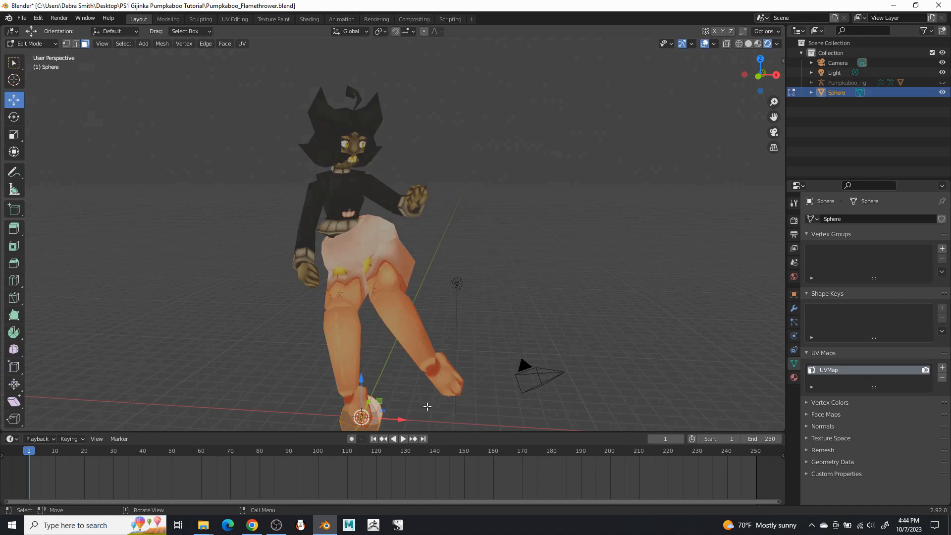
middle_click_drag(427, 406, 439, 410)
left_click_drag(370, 381, 360, 167)
middle_click_drag(395, 221, 451, 262)
left_click_drag(430, 230, 521, 247)
middle_click_drag(521, 246, 446, 261)
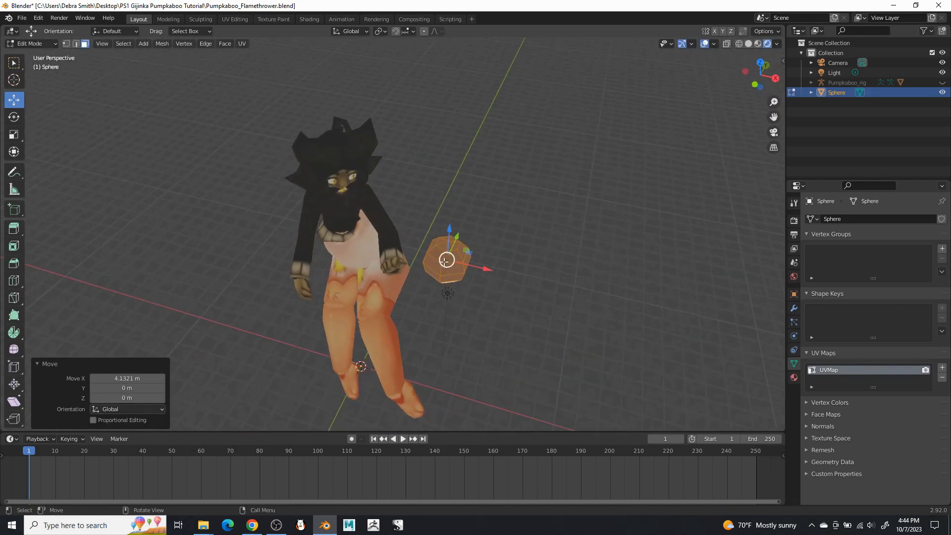
Reposition the sphere along Y and raise it about 0.94 m so it sits just beyond the character's outstretched hand.
left_click_drag(459, 230, 436, 268)
middle_click_drag(436, 268, 500, 190)
left_click_drag(497, 175, 498, 154)
middle_click_drag(497, 153, 366, 216)
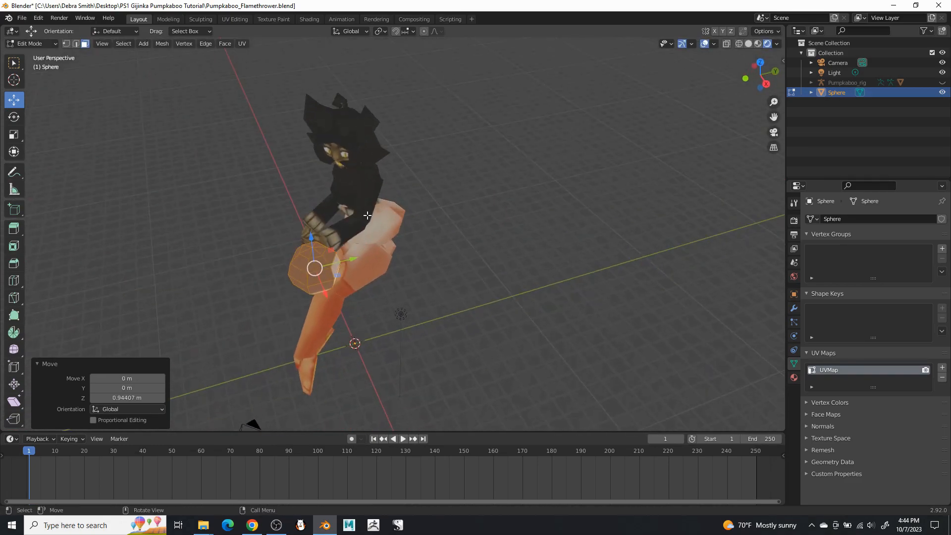
left_click_drag(355, 265, 297, 293)
middle_click_drag(297, 294, 436, 255)
Rotate the sphere about 88.6° around the Y axis and about -38.1° around the Z axis.
scroll(459, 276, "up", 5)
left_click(13, 117)
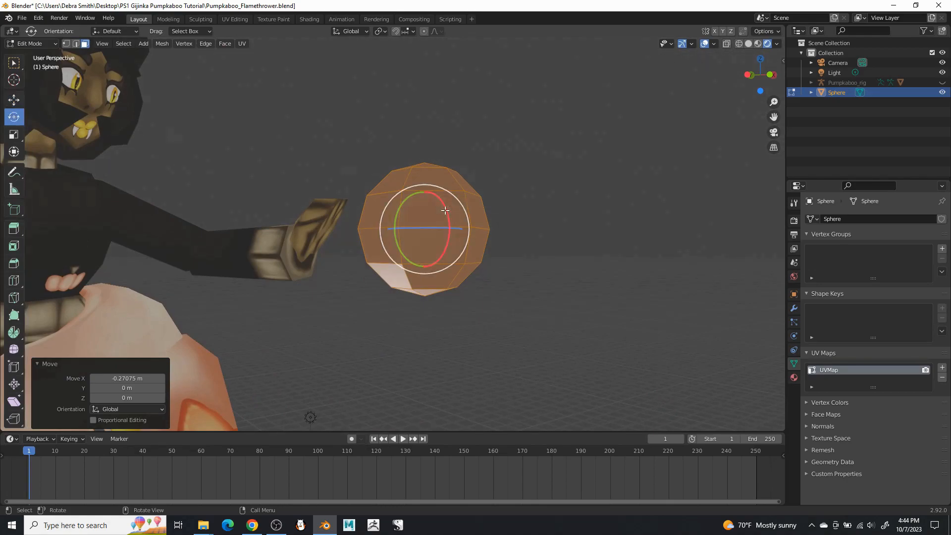
left_click_drag(416, 196, 453, 218)
middle_click_drag(450, 220, 411, 328)
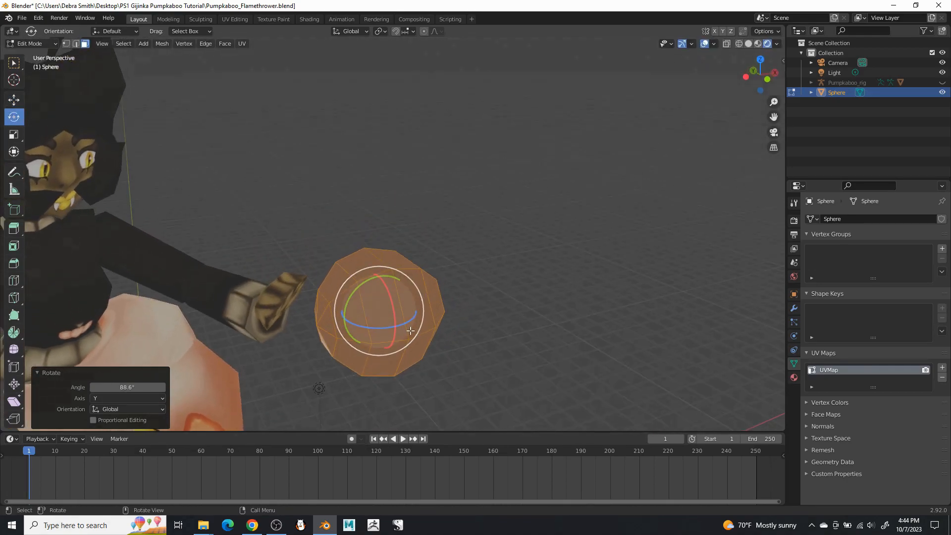
left_click_drag(412, 320, 386, 327)
middle_click_drag(386, 327, 373, 268)
middle_click_drag(528, 242, 525, 255)
scroll(525, 255, "down", 1)
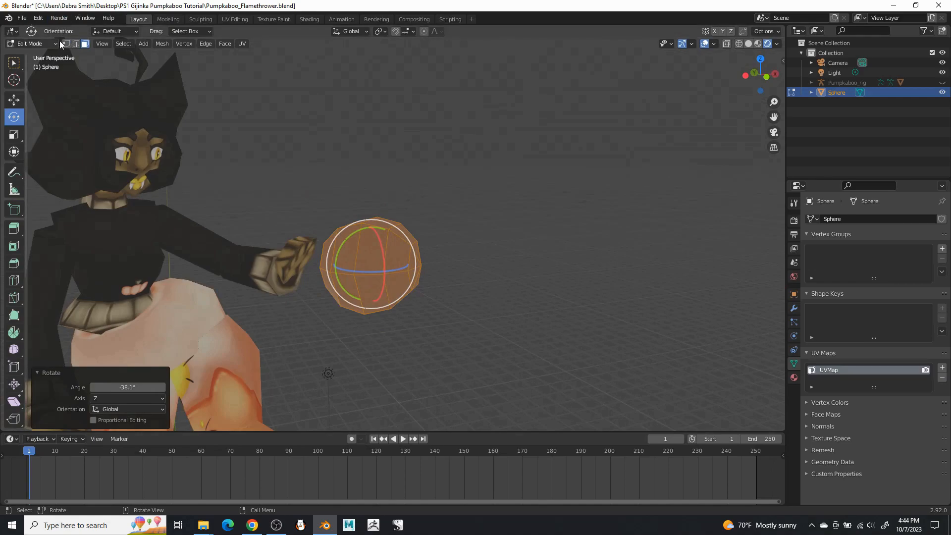
Stretch the sphere into a long taper by moving its pole vertex about 16 m along X with smooth Proportional Editing at size 2.594.
left_click(65, 44)
middle_click_drag(327, 248, 350, 262)
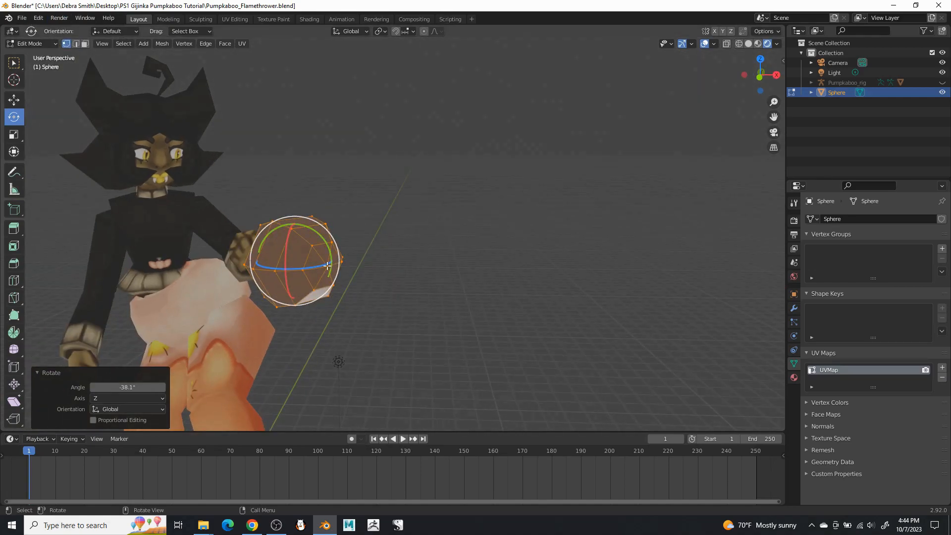
left_click(328, 266)
left_click(428, 31)
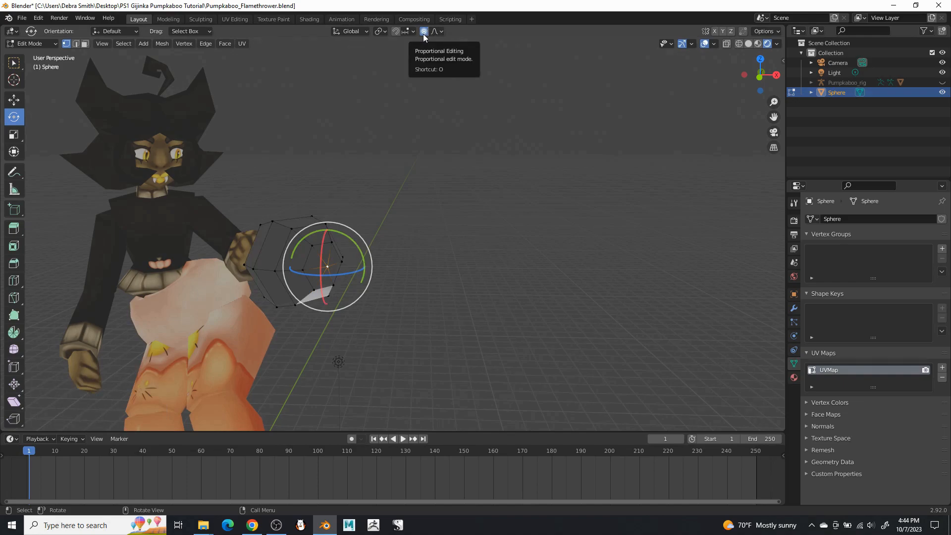
left_click(14, 100)
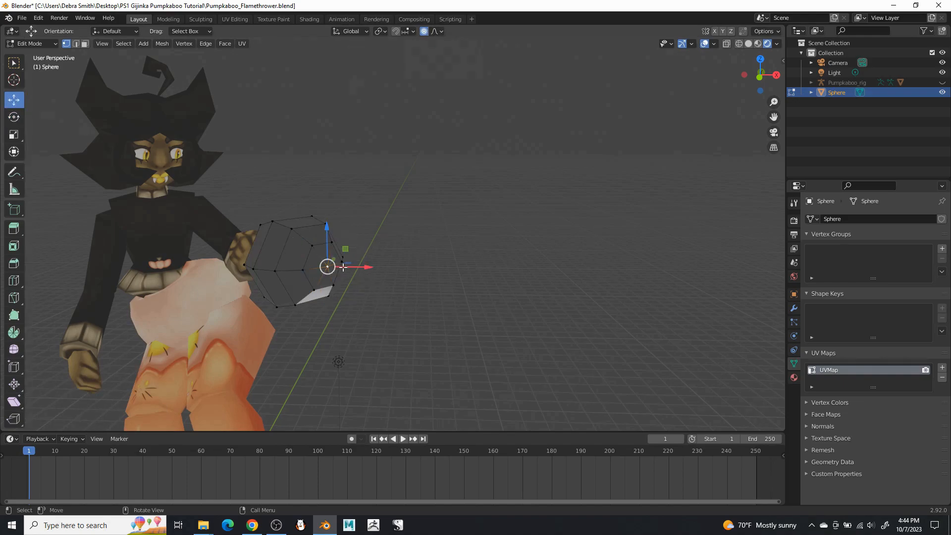
scroll(328, 266, "up", 5)
scroll(329, 266, "down", 3)
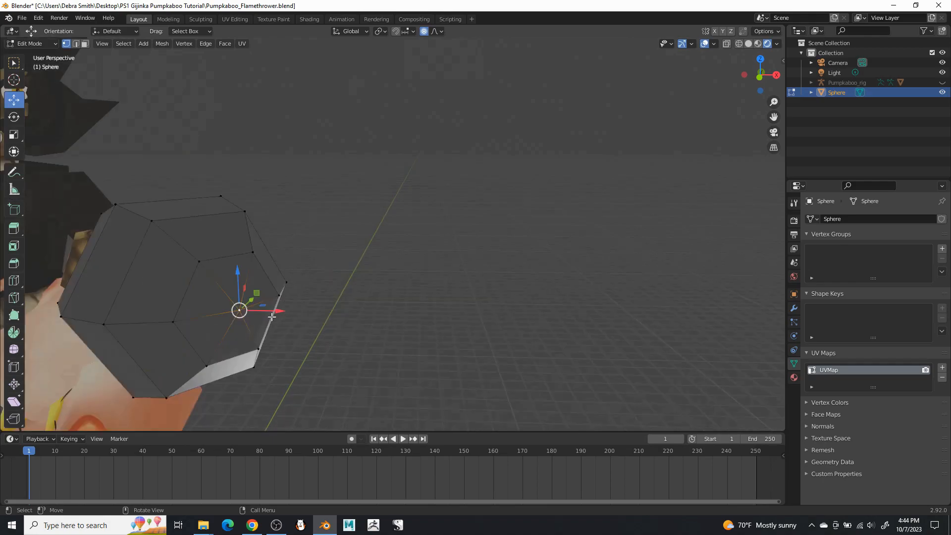
scroll(266, 308, "down", 4)
left_click_drag(392, 260, 150, 312)
scroll(396, 262, "down", 15)
scroll(431, 278, "up", 8)
scroll(501, 291, "up", 1)
scroll(391, 282, "up", 5)
scroll(477, 294, "down", 9)
middle_click_drag(298, 268, 411, 269)
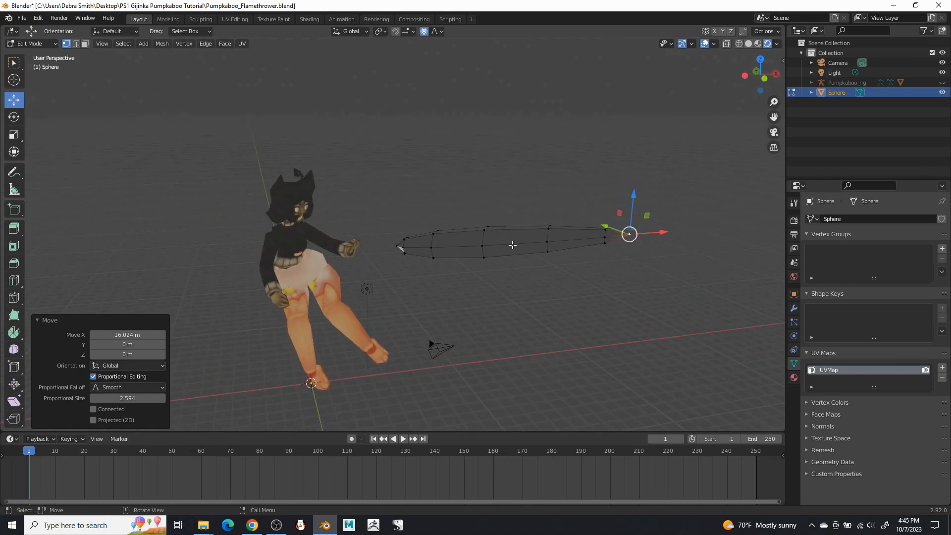
Select the whole stretched mesh and mirror it by setting its X scale to -1.
key("l")
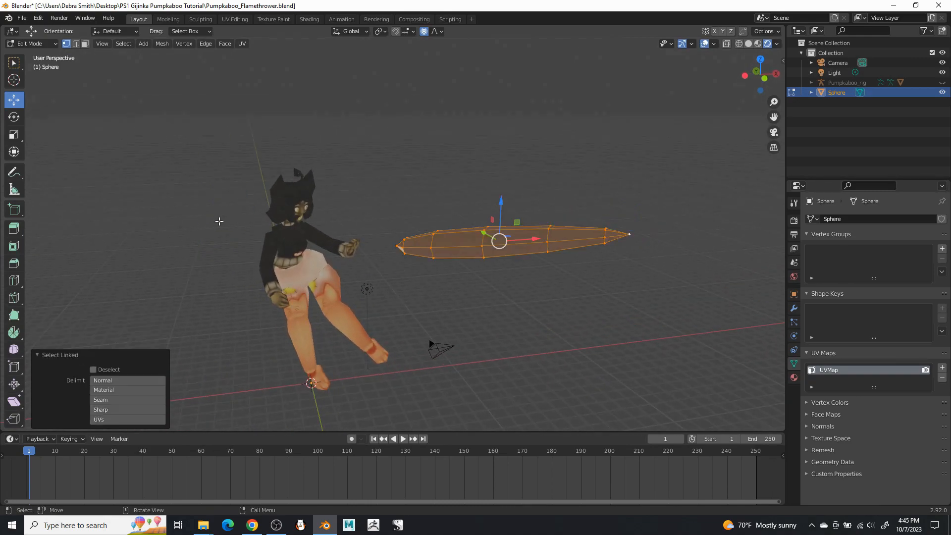
left_click(14, 135)
key("s")
key("x")
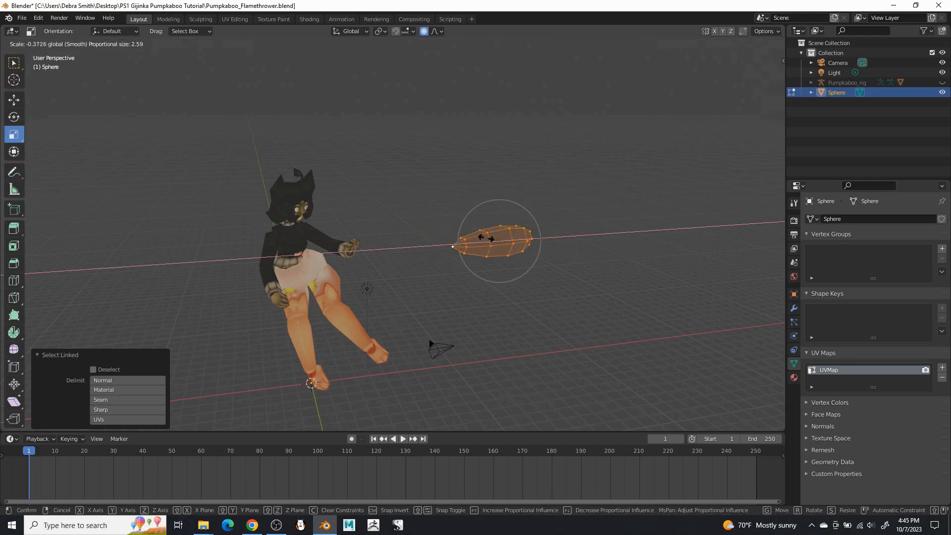
left_click(461, 240)
left_click(140, 334)
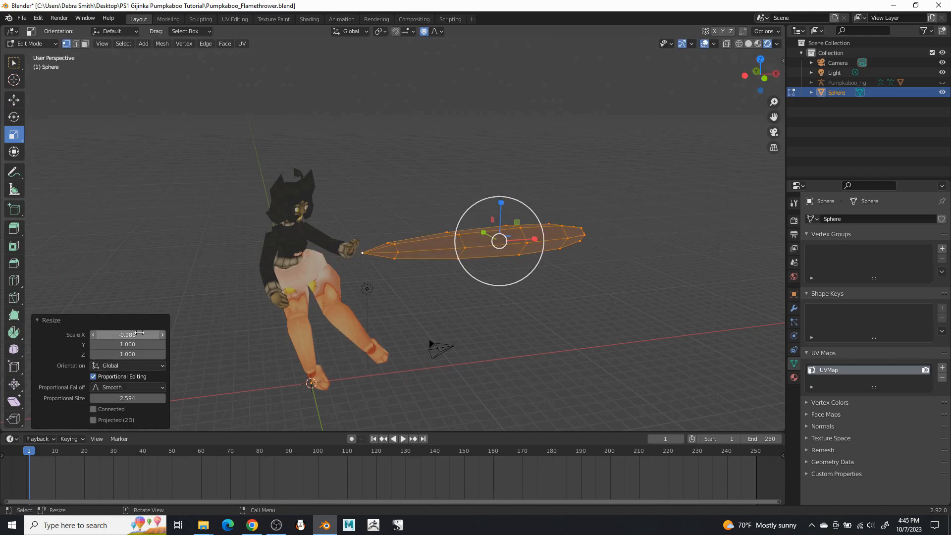
type("-1")
key("Return")
Rotate the stretched mesh about -45.3° around the Z axis.
middle_click_drag(627, 290, 435, 354)
key("shift+space")
key("r")
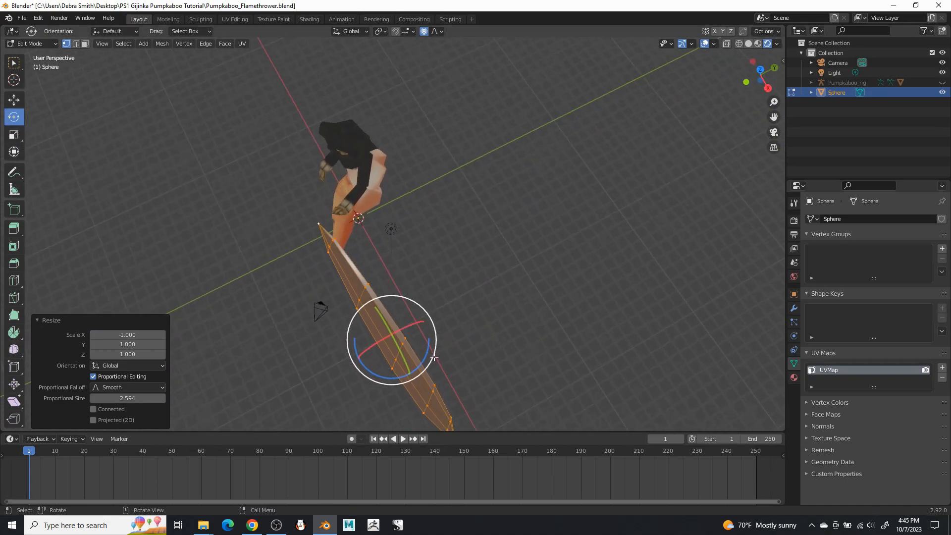
left_click_drag(422, 356, 393, 373)
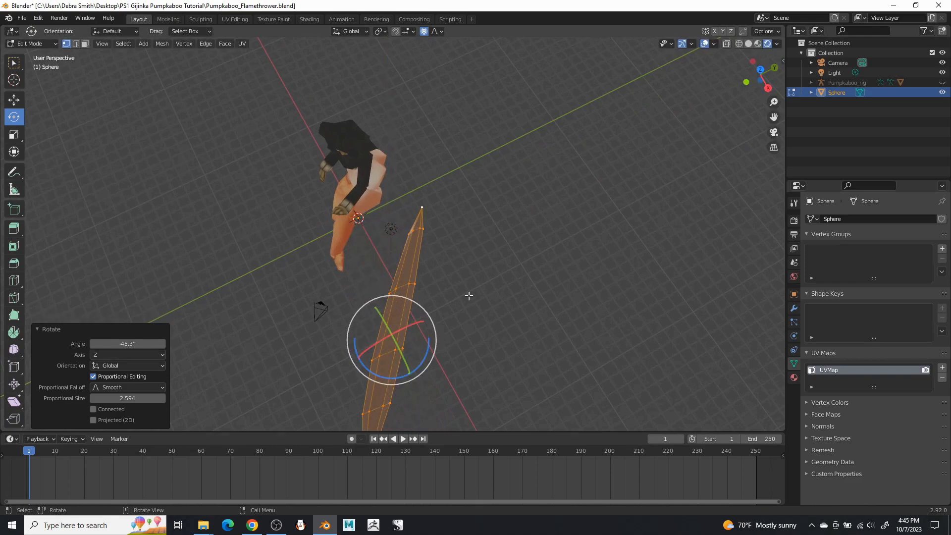
Move the stretched mesh so its thin tip meets the character's outstretched hand.
key("shift+space")
key("g")
left_click_drag(421, 323, 346, 380)
left_click_drag(332, 422, 317, 391)
middle_click_drag(316, 389, 361, 279)
Scale the vertices at the far end of the flame to about 2.4 times with Proportional Editing at size 4.18.
left_click_drag(195, 241, 280, 332)
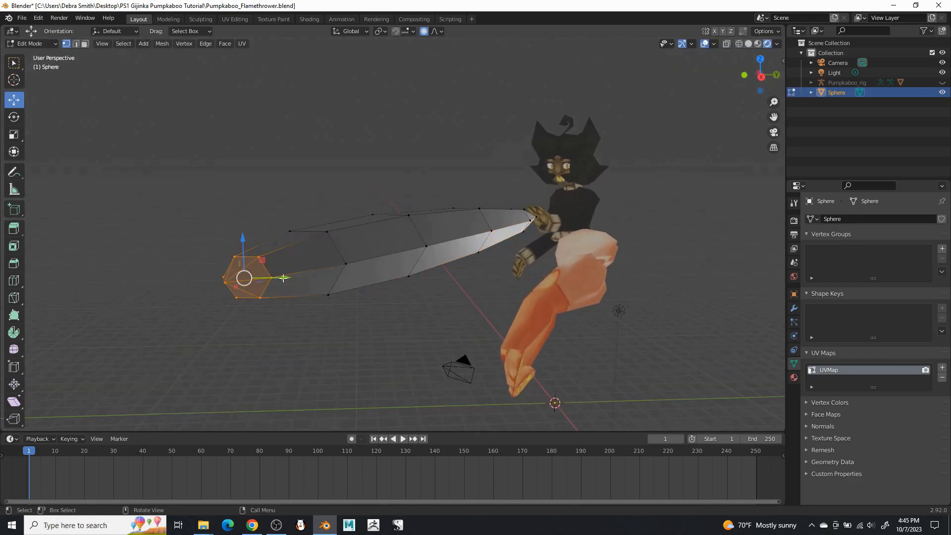
key("s")
scroll(341, 276, "down", 3)
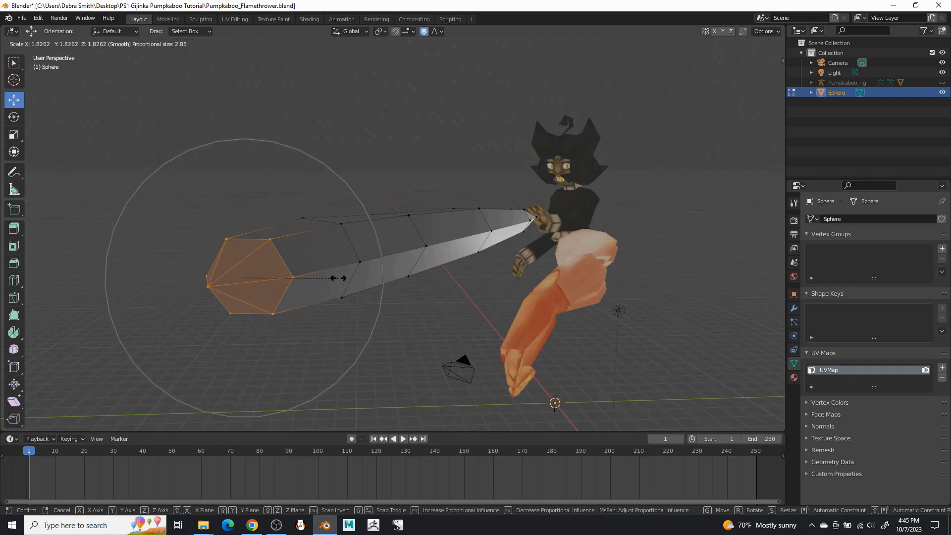
scroll(351, 277, "up", 5)
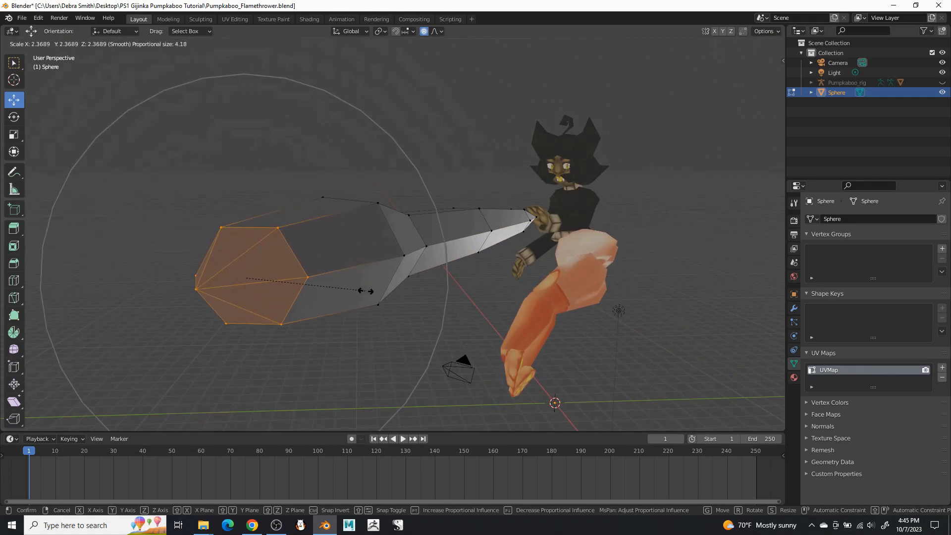
left_click(381, 299)
scroll(387, 285, "down", 5)
Scale the edge loop around the middle of the flame to about 1.5 times with Proportional Editing.
middle_click_drag(388, 283, 322, 283)
scroll(321, 283, "up", 4)
left_click(295, 226, "alt")
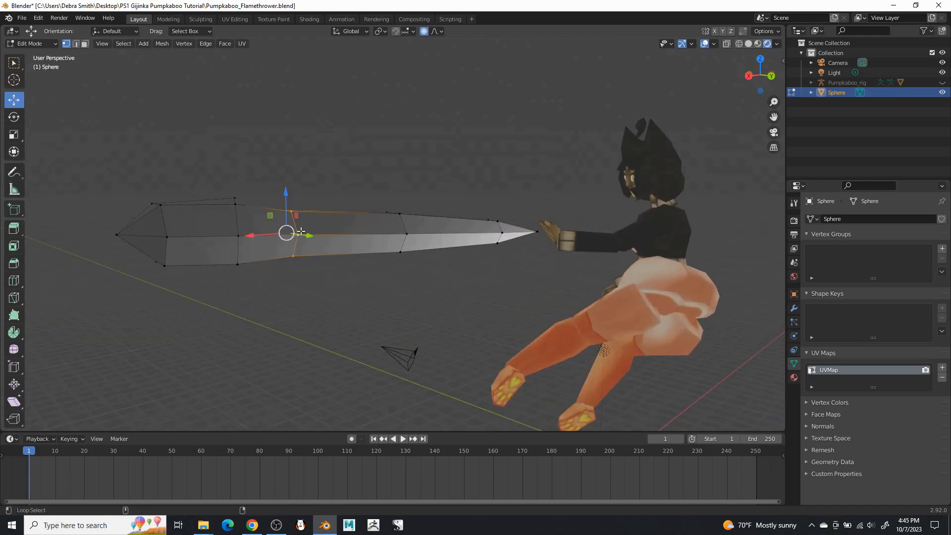
key("s")
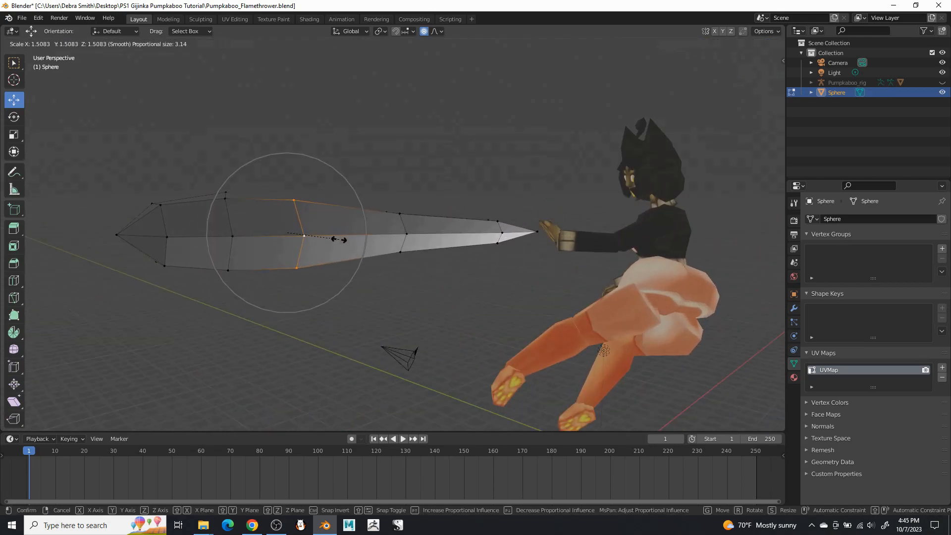
left_click(338, 238)
middle_click_drag(187, 253, 351, 300)
Return to Object Mode and apply smooth shading to the flame mesh.
left_click(30, 43)
left_click(29, 52)
scroll(457, 269, "up", 2)
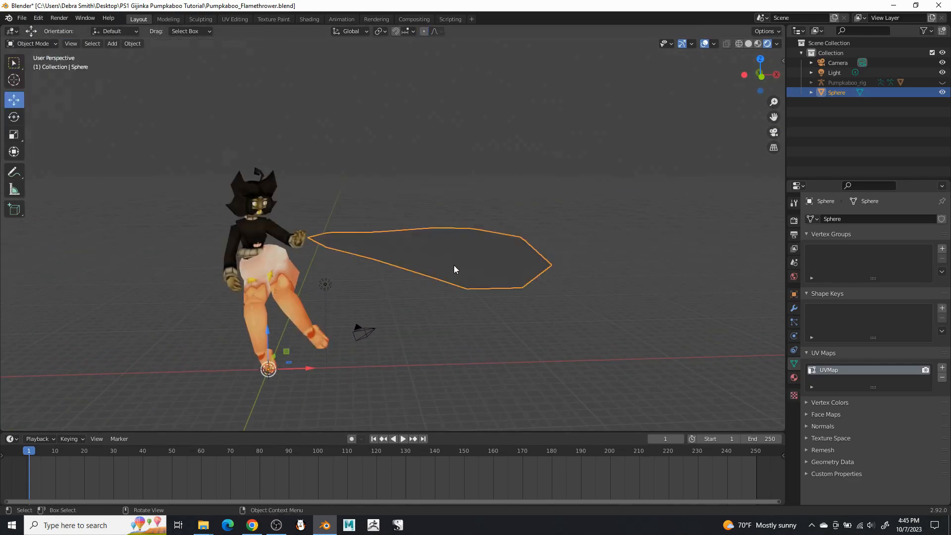
right_click(478, 257)
left_click(478, 256)
mouse_move(479, 257)
middle_mouse_down()
mouse_move(509, 171)
mouse_move(421, 173)
mouse_move(374, 263)
middle_mouse_up()
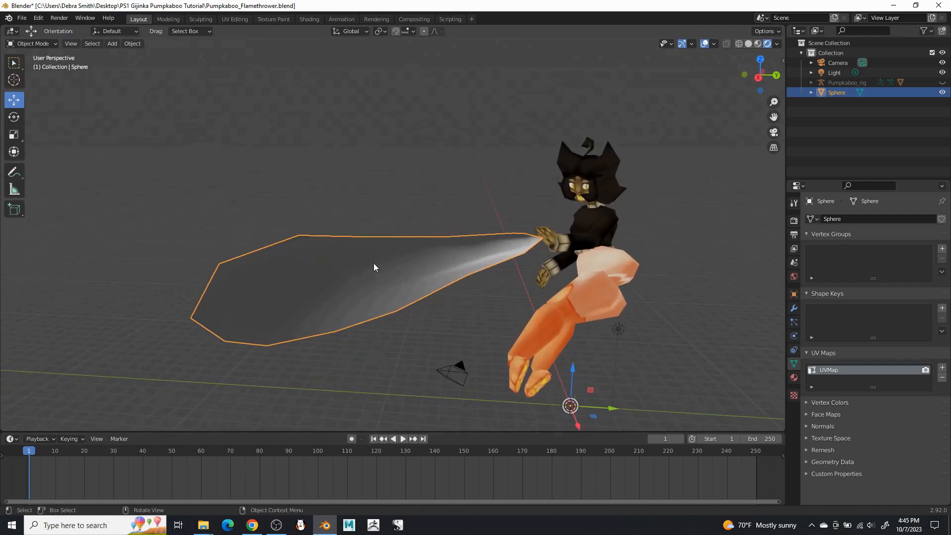
Create a new material for the flame mesh and name it Flames.
left_click(795, 379)
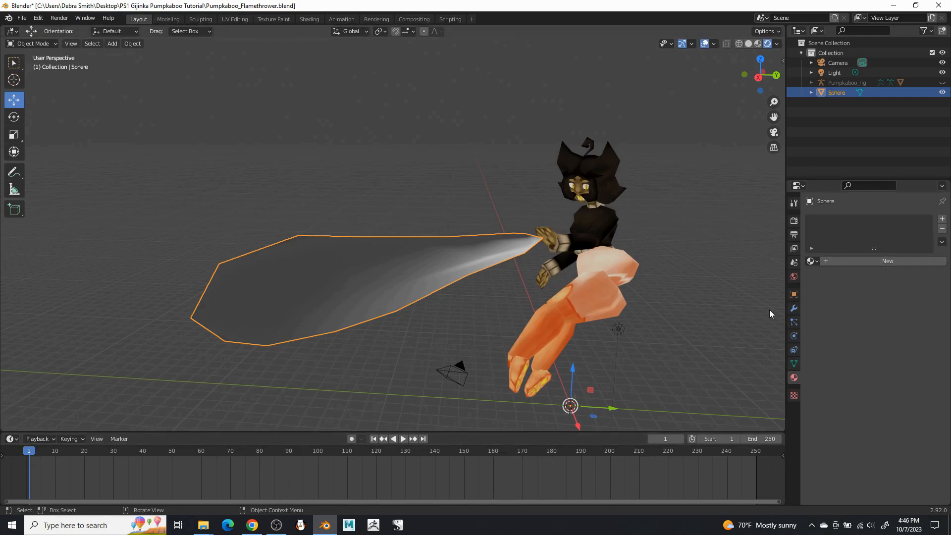
left_click(882, 261)
left_click(864, 259)
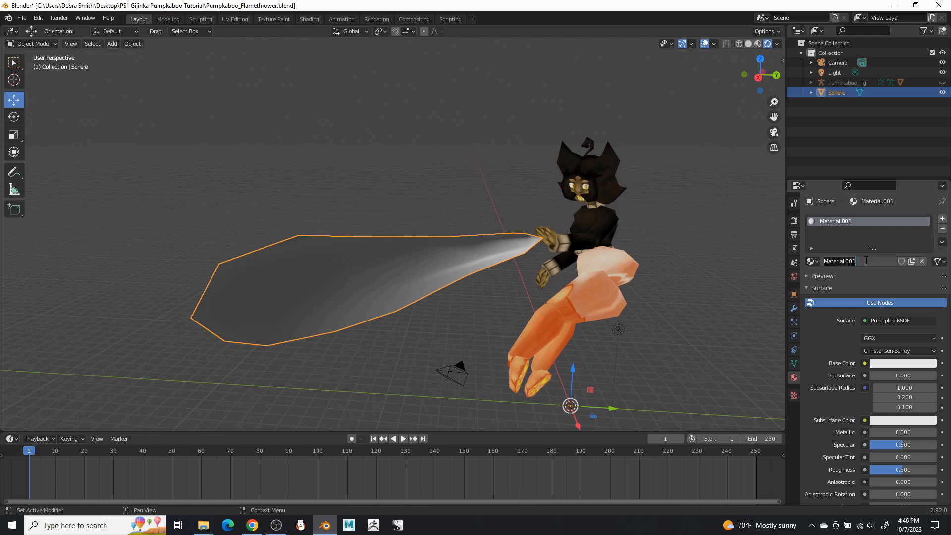
type("Flames")
key("Return")
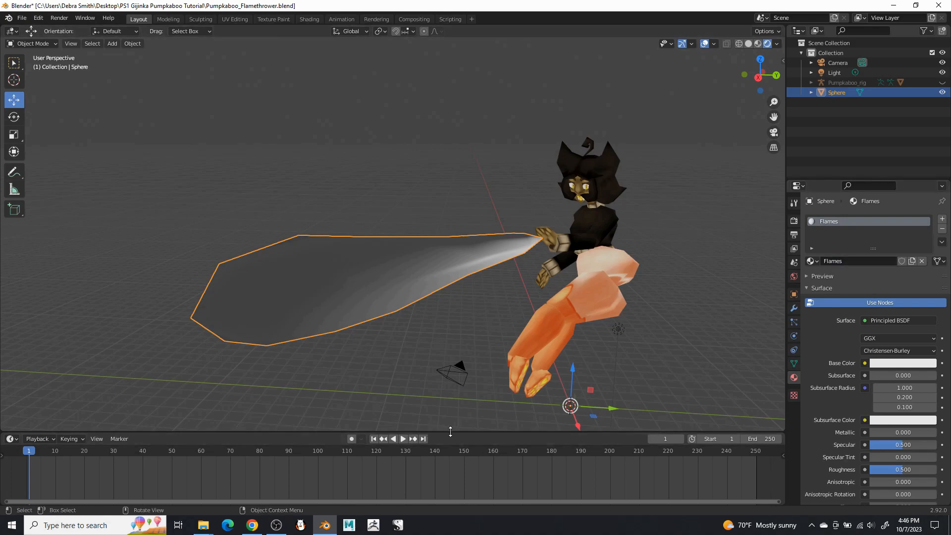
Enlarge the timeline area and switch it to the Shader Editor showing the Flames material's nodes.
left_click_drag(451, 432, 402, 363)
left_click(10, 360)
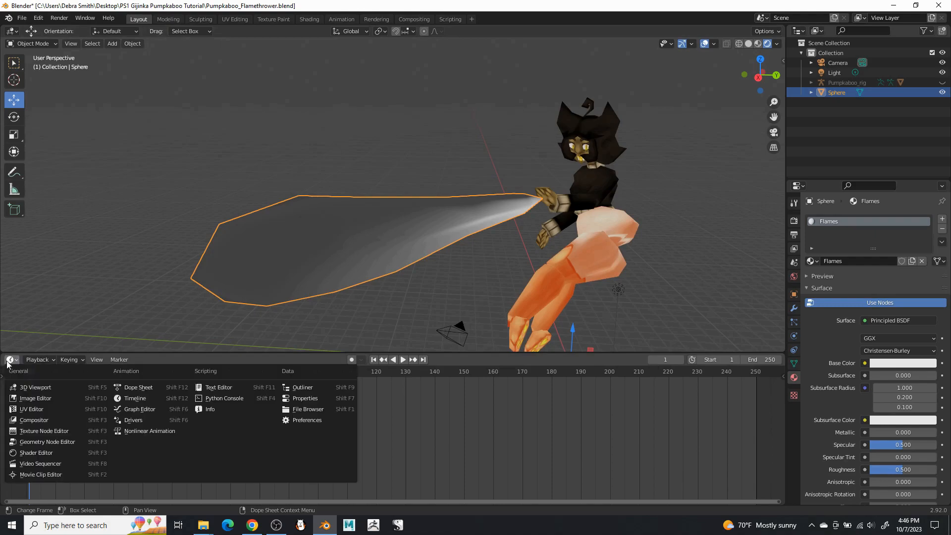
left_click(42, 453)
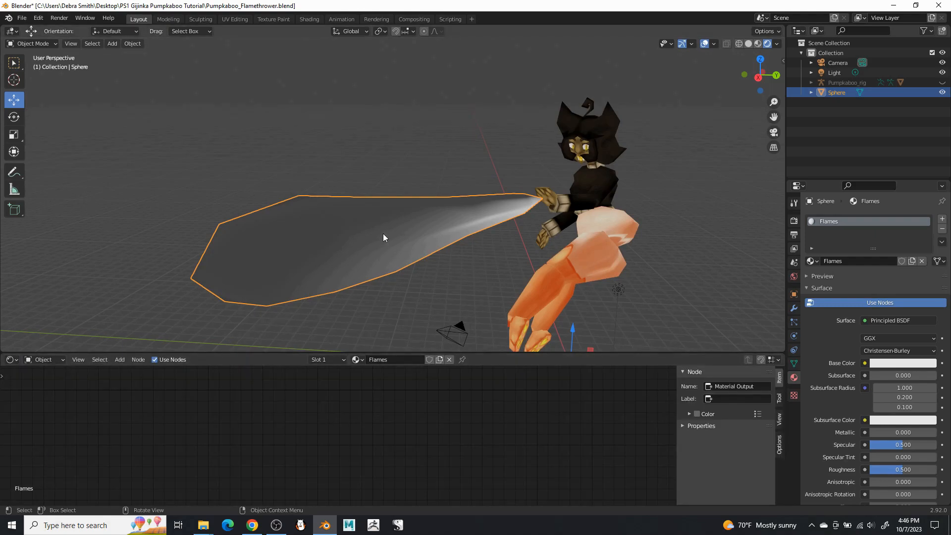
scroll(282, 420, "down", 9)
middle_click_drag(460, 381, 236, 465)
scroll(446, 446, "up", 10)
middle_click_drag(492, 446, 466, 474)
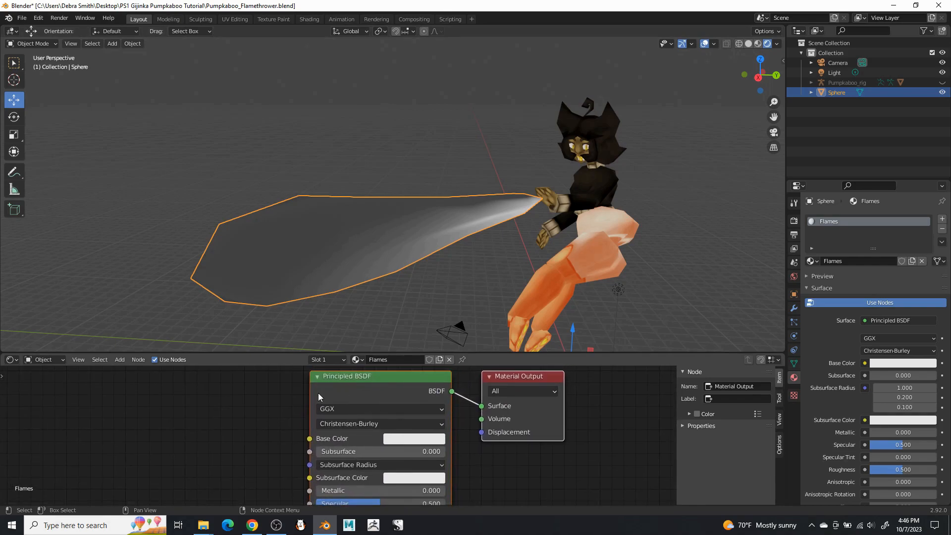
Add a Gradient Texture node to the Flames material, placed ahead of the Principled BSDF node.
left_click(119, 360)
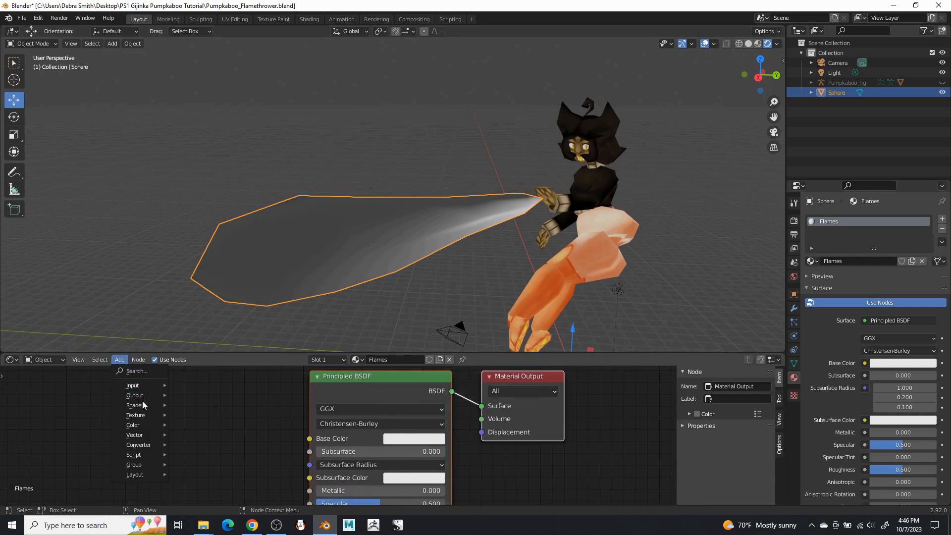
mouse_move(155, 409)
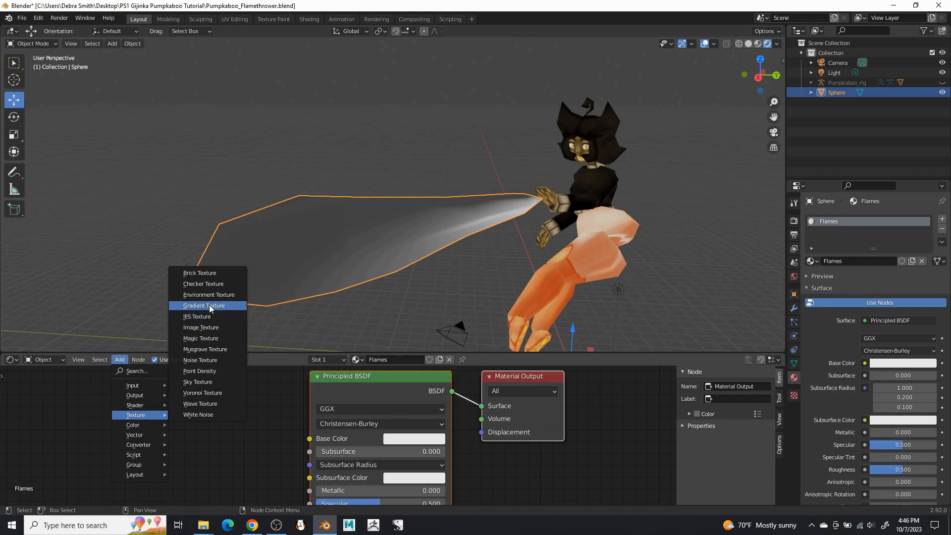
left_click(210, 305)
left_click(163, 406)
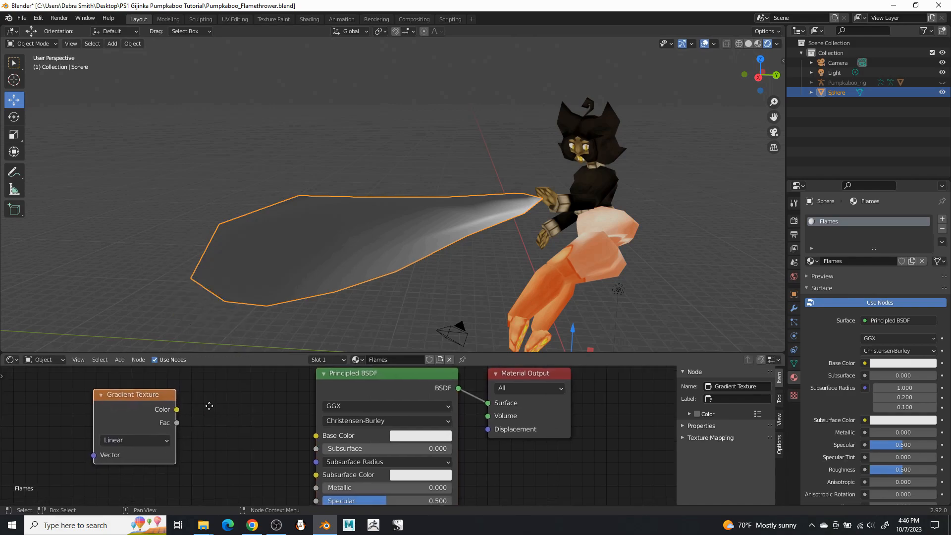
Add a ColorRamp node and place it between the Gradient Texture and Principled BSDF nodes.
left_click(120, 359)
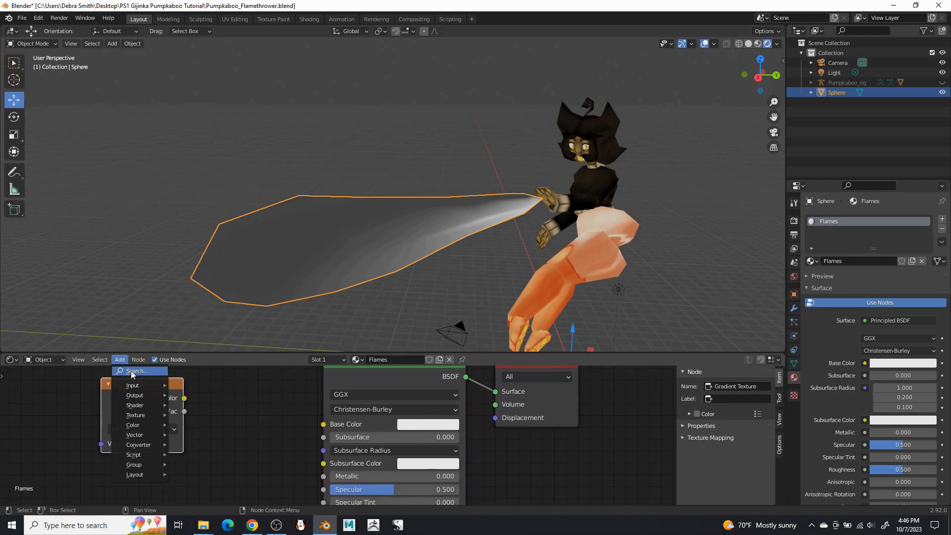
mouse_move(154, 429)
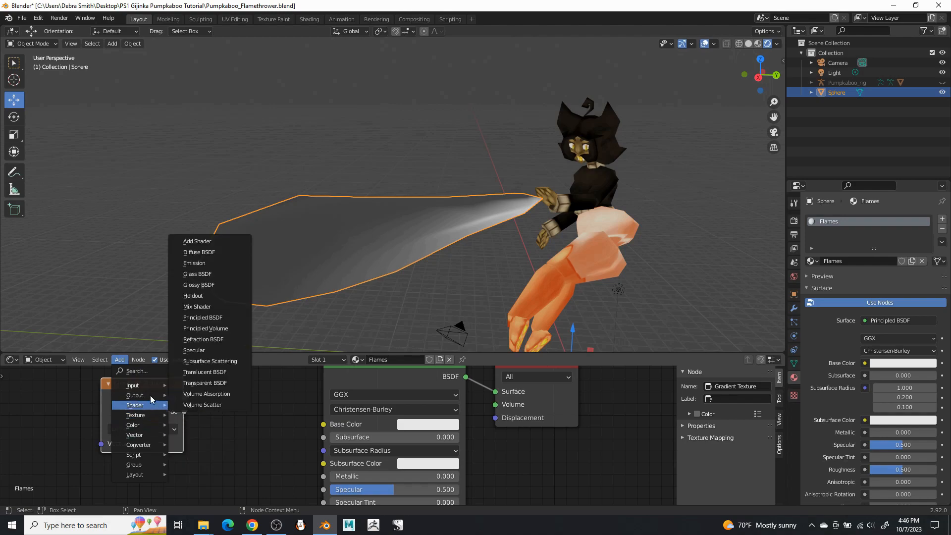
mouse_move(148, 397)
mouse_move(148, 427)
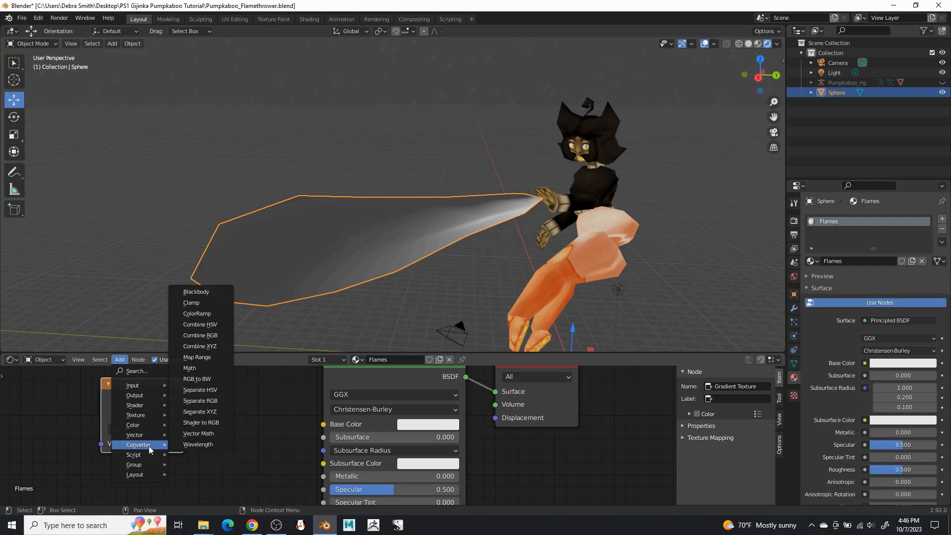
left_click(197, 313)
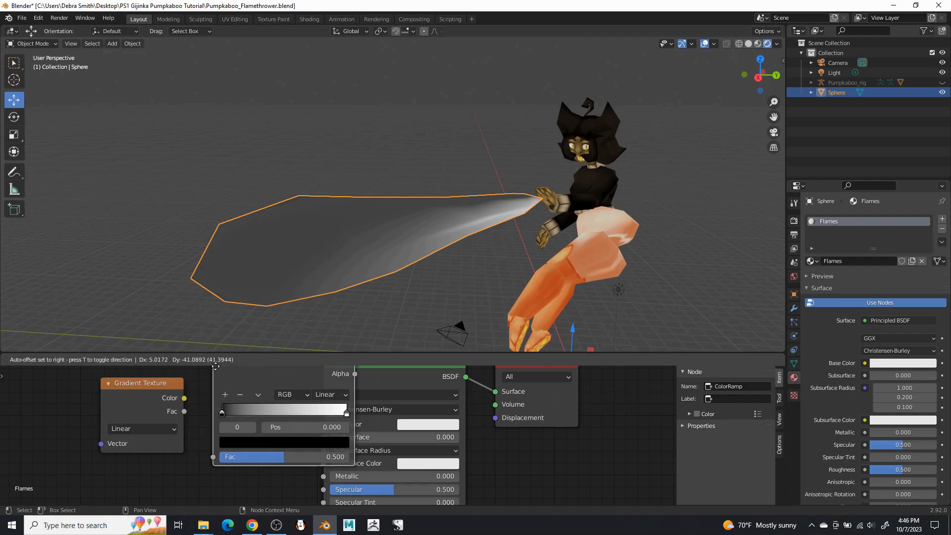
left_click(257, 396)
scroll(277, 391, "down", 2)
left_click_drag(278, 384, 70, 383)
left_click_drag(344, 388, 205, 385)
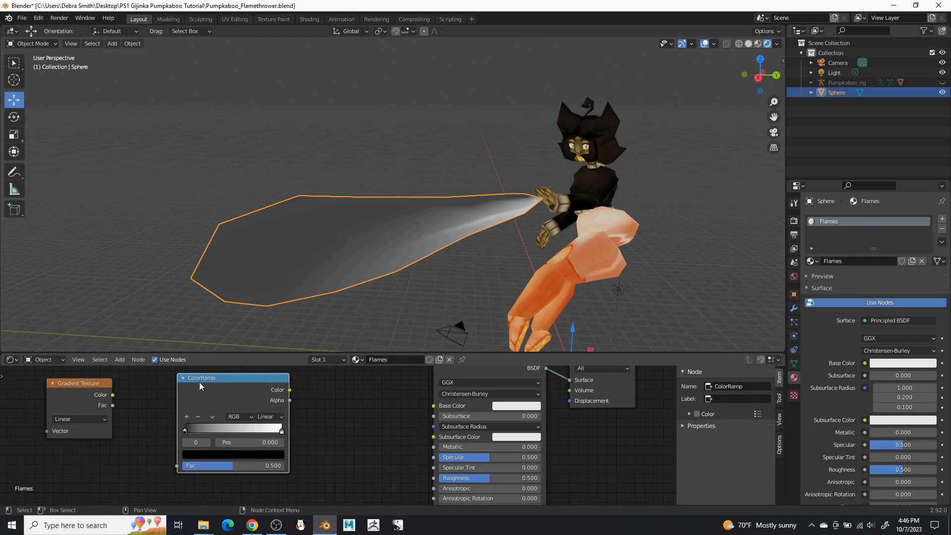
Connect the Gradient Texture's Color to the ColorRamp's Fac, and the ColorRamp's Color to the Principled BSDF's Base Color.
left_click_drag(112, 395, 165, 427)
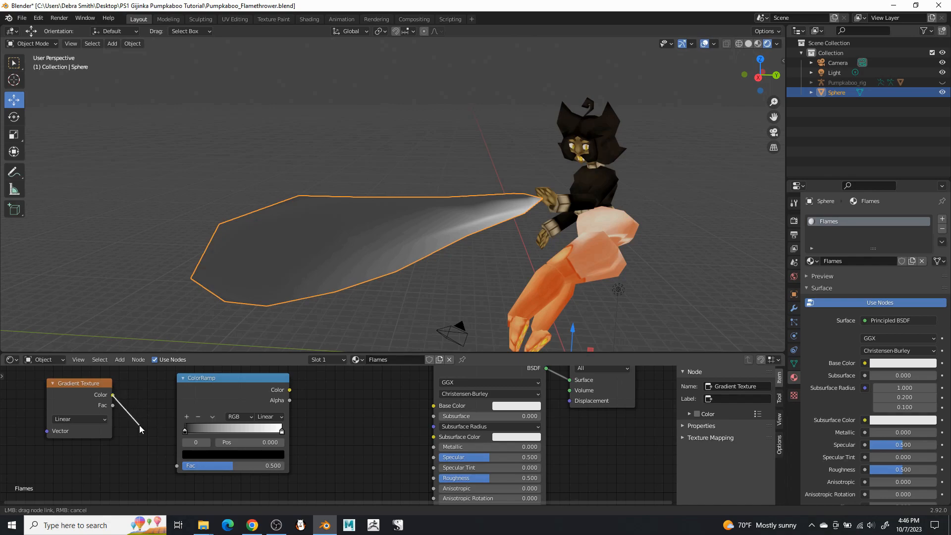
mouse_move(177, 467)
left_mouse_down()
mouse_move(173, 452)
mouse_move(177, 466)
left_mouse_up()
left_click_drag(71, 385, 77, 442)
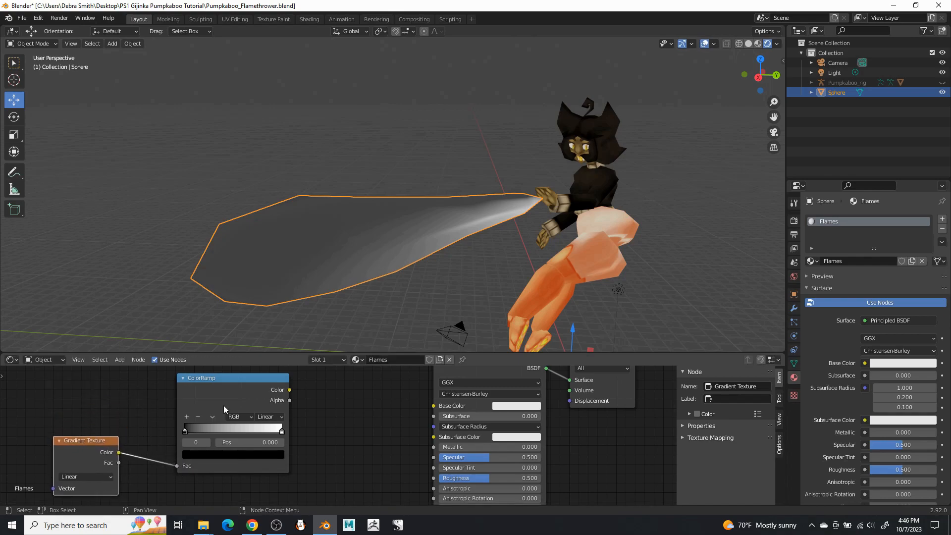
left_click_drag(290, 391, 440, 407)
Set the ColorRamp's first stop to dark red (H 0.978, S 1.000, V 0.038) and its last to orange (H 0.021, S 0.983, V 1.000).
middle_click_drag(408, 225, 381, 218)
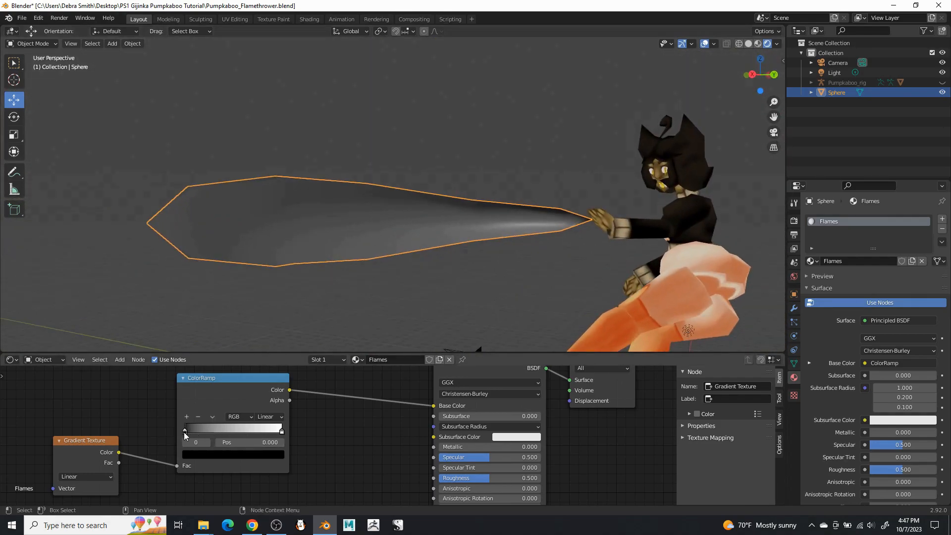
left_click(229, 454)
left_click_drag(263, 386, 234, 386)
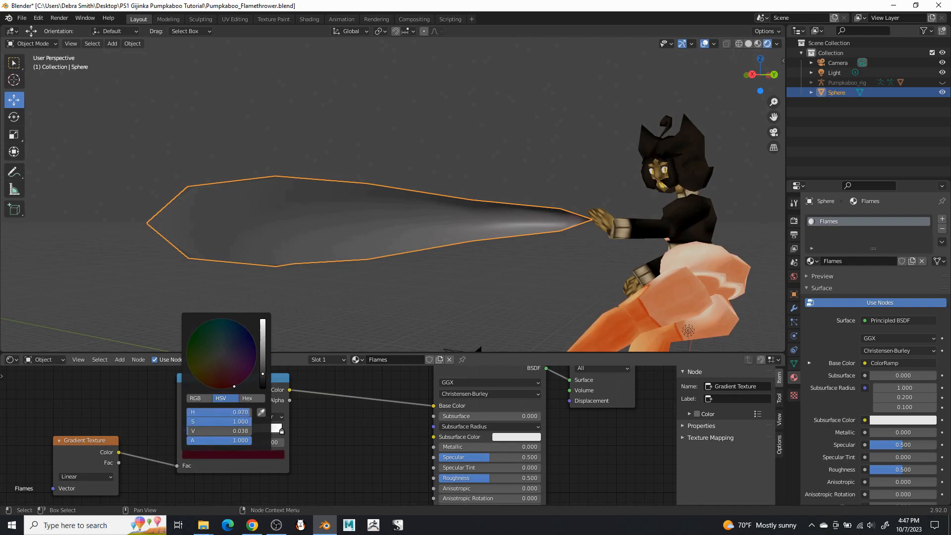
left_click(282, 431)
left_click(280, 455)
left_click(272, 456)
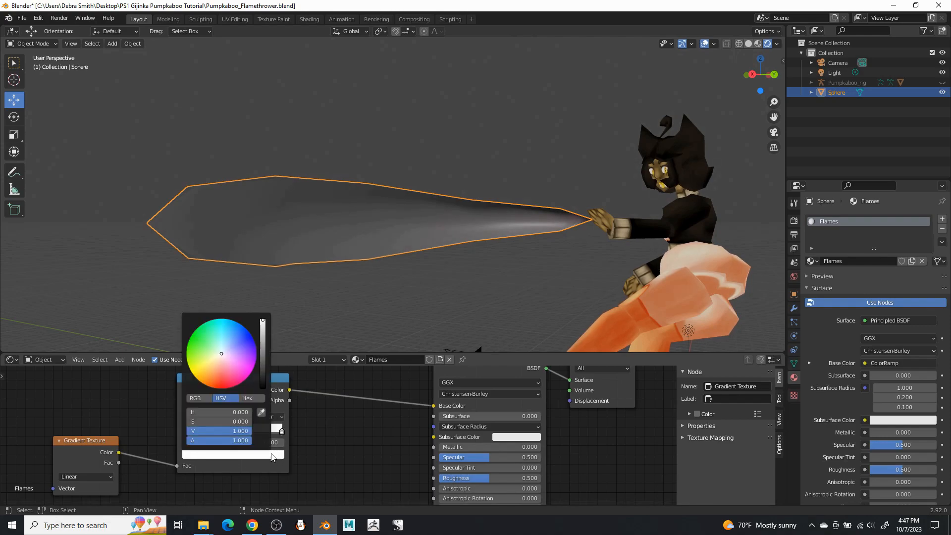
left_click_drag(236, 365, 212, 382)
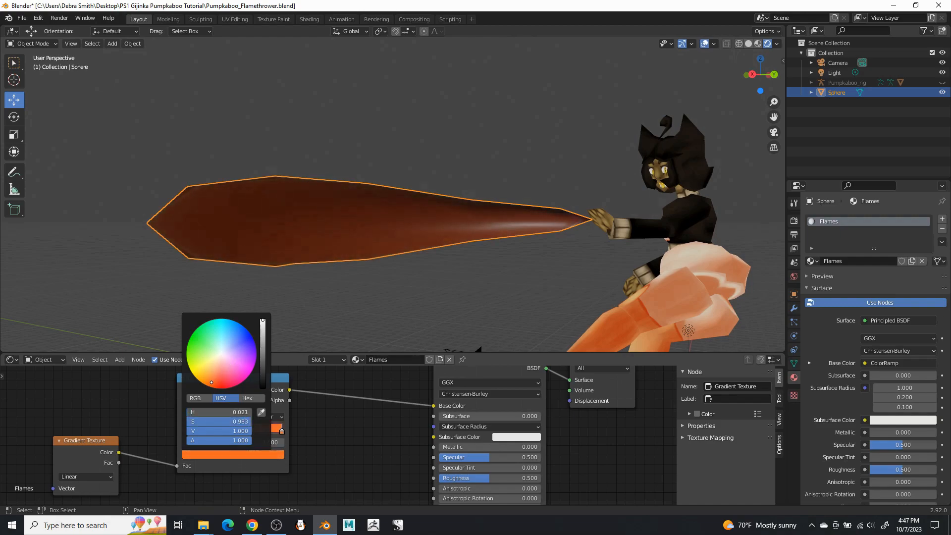
Connect the ColorRamp's Color output to the Principled BSDF's Emission input as well.
middle_click_drag(421, 233, 428, 213)
scroll(349, 452, "down", 4)
middle_click_drag(350, 454, 291, 411)
scroll(299, 392, "down", 1)
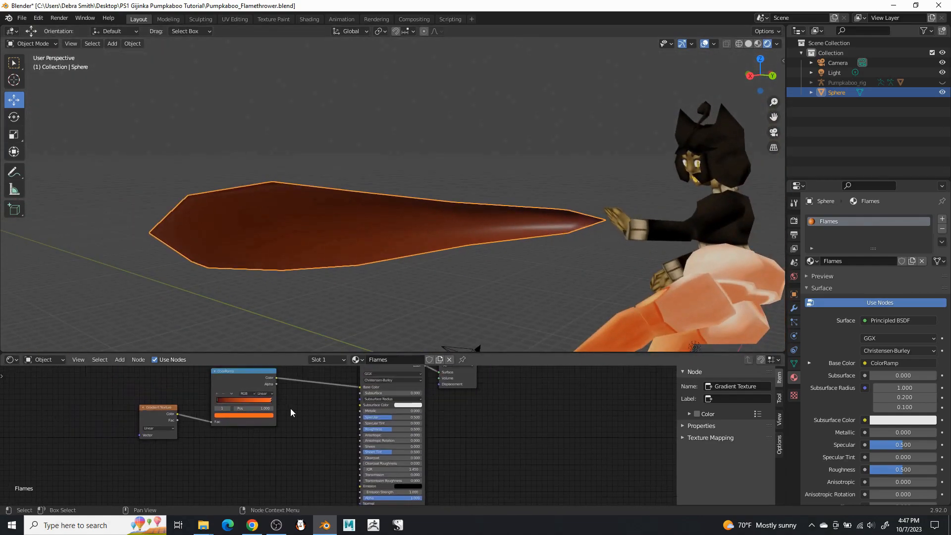
left_click_drag(278, 378, 360, 486)
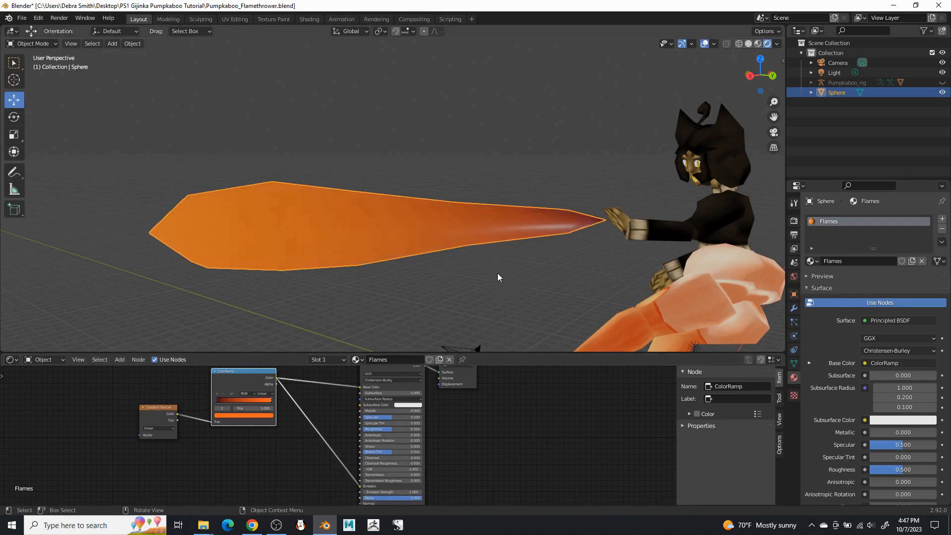
Set the Principled BSDF's Emission Strength to 5.
scroll(476, 478, "up", 2)
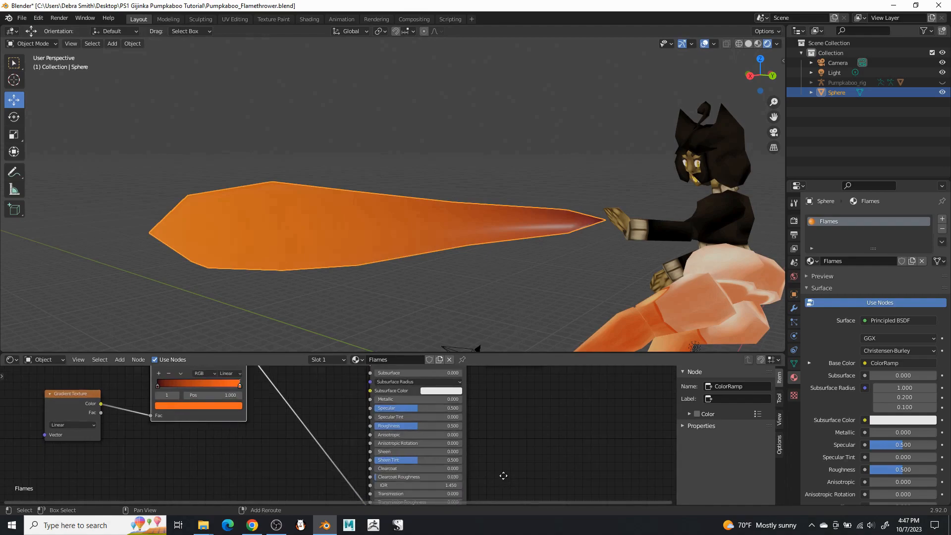
middle_click_drag(503, 477, 481, 394)
left_click(428, 434)
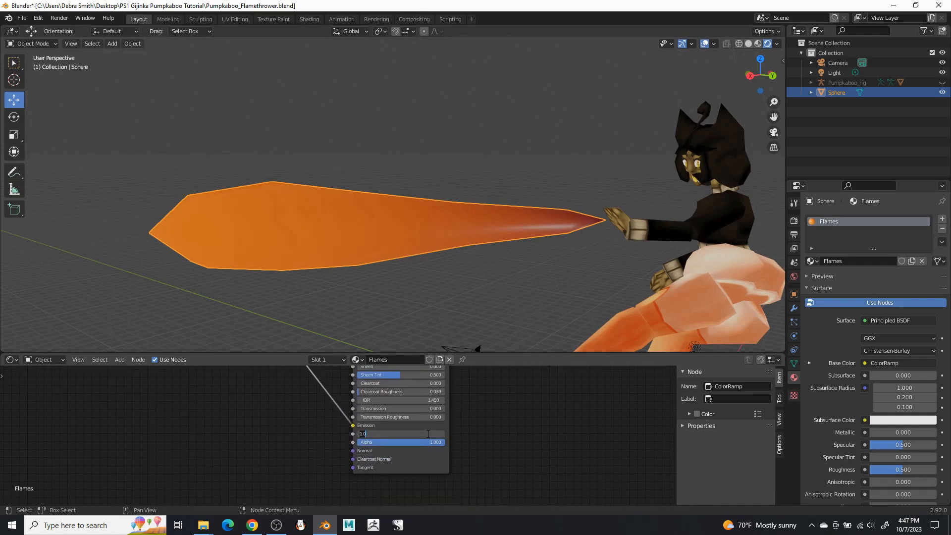
type("5")
key("Return")
Set the Principled BSDF's Roughness to 1 and Specular to 0 for the Flames material.
middle_click_drag(407, 269, 508, 344)
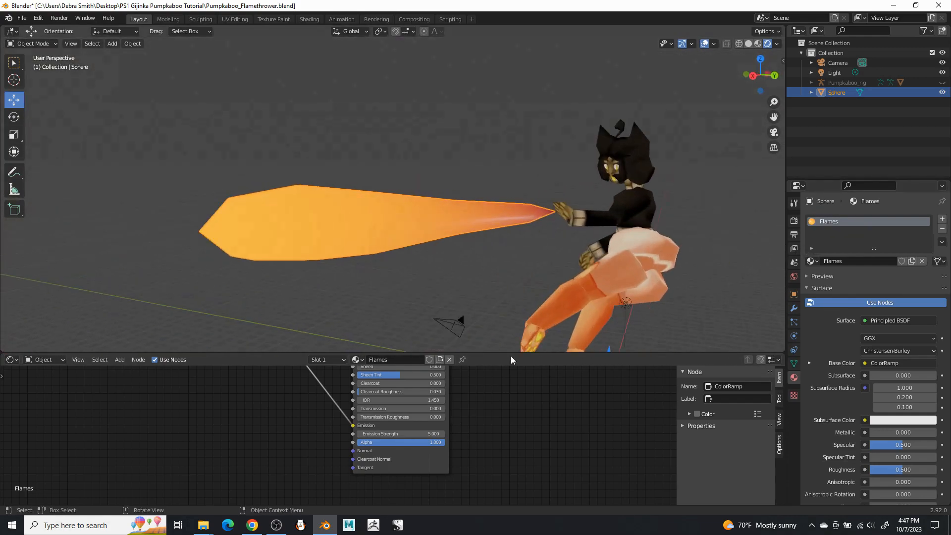
scroll(525, 412, "up", 3)
middle_click_drag(527, 414, 509, 505)
scroll(500, 469, "up", 3)
left_click(394, 423)
type("1")
key("Return")
left_click(360, 395)
type("0")
key("Return")
middle_click_drag(406, 223, 455, 213)
scroll(585, 450, "down", 4)
scroll(532, 436, "down", 2)
middle_click_drag(526, 423, 499, 456)
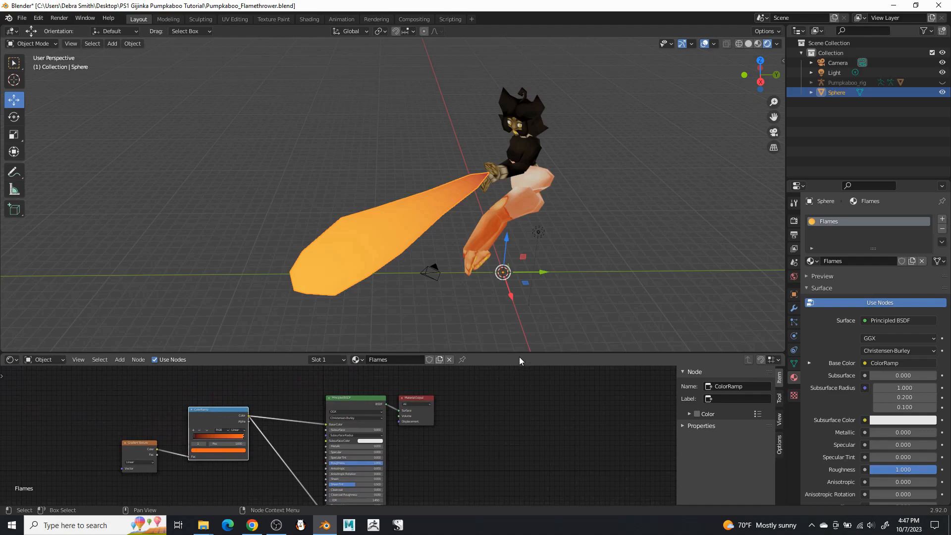
Shrink the Shader Editor area and switch it back to the Timeline.
left_click_drag(519, 355, 508, 431)
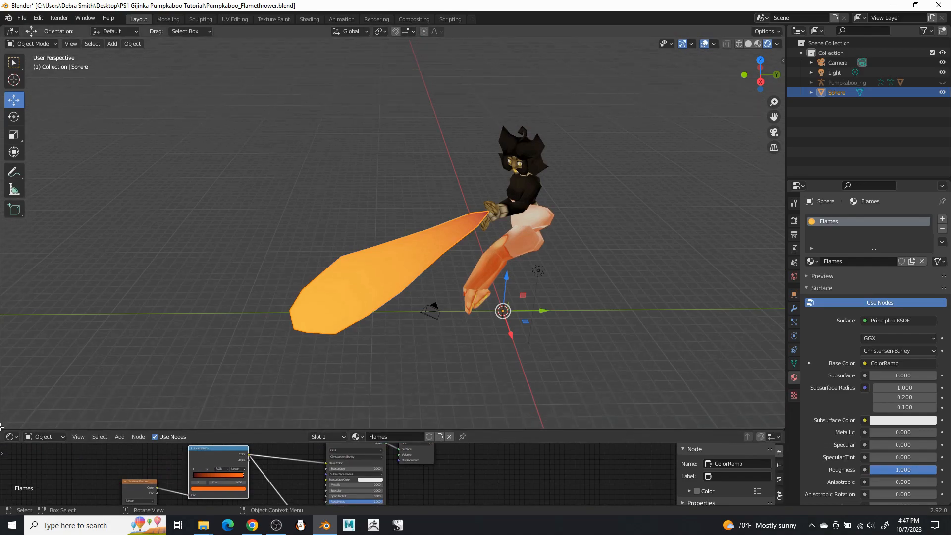
middle_click_drag(407, 324, 548, 283)
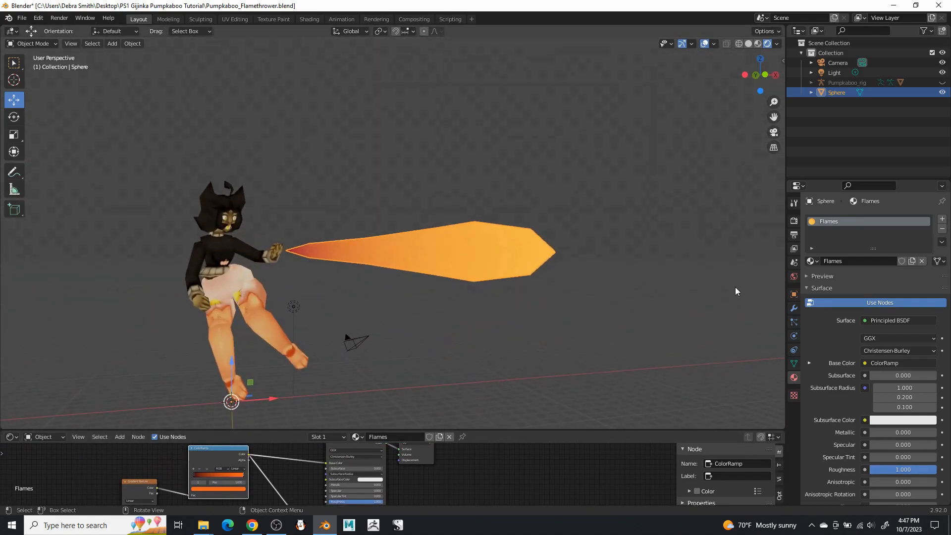
left_click(12, 437)
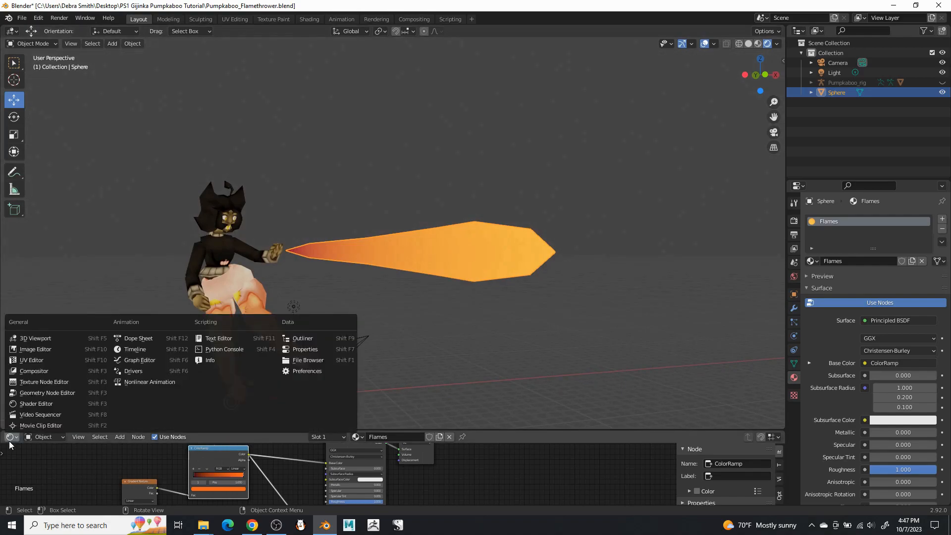
left_click(151, 355)
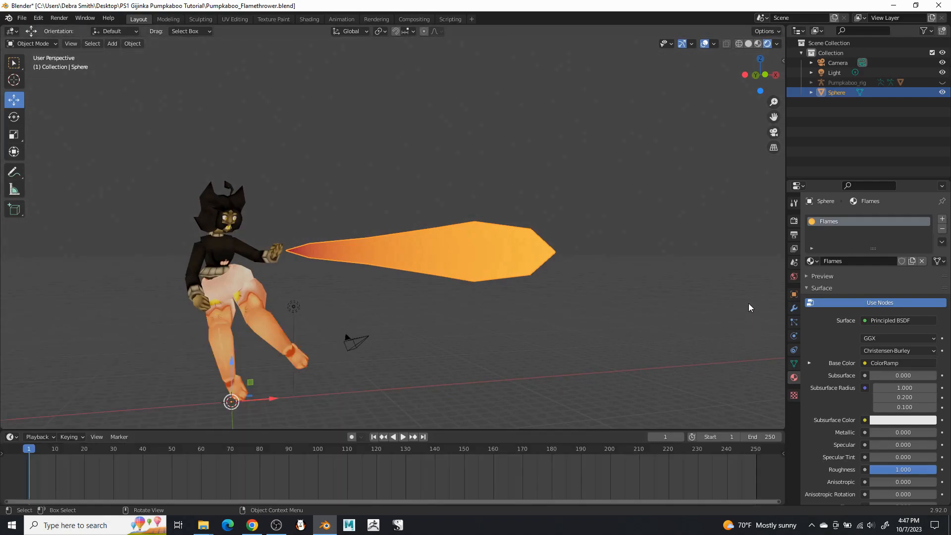
Save the Blender file with the finished flame material.
middle_click_drag(449, 272, 437, 292)
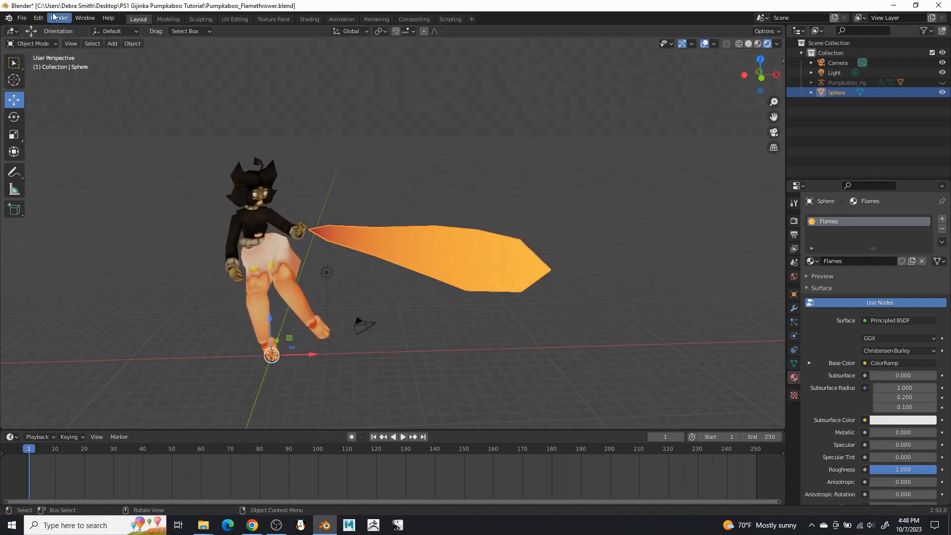
left_click(23, 21)
left_click(35, 87)
Add a Bezier circle curve at the world origin, under the character.
middle_click_drag(298, 134, 293, 152)
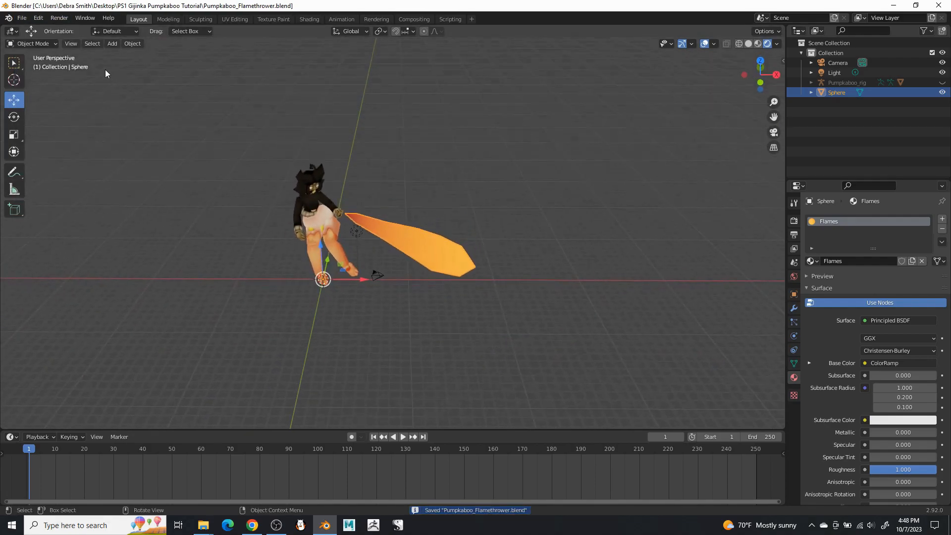
left_click(112, 43)
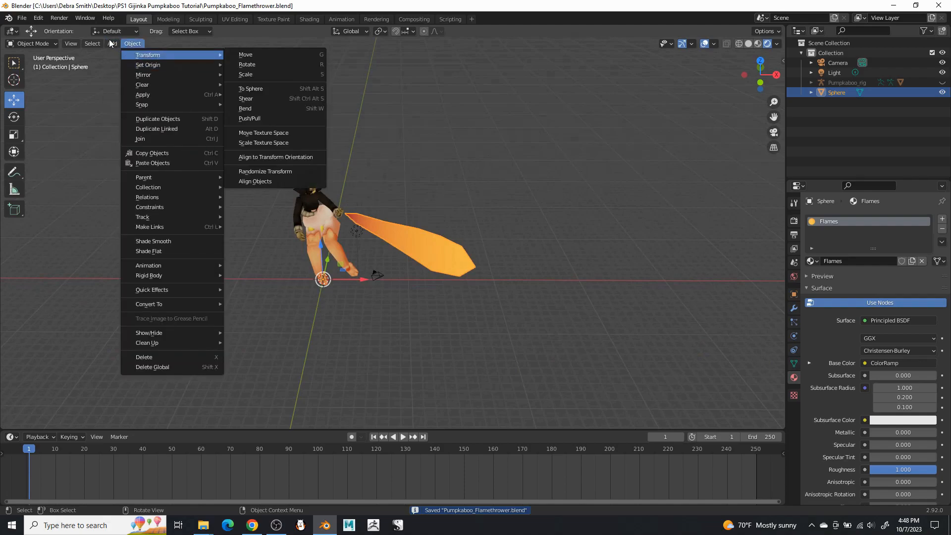
left_click(112, 44)
left_click(111, 43)
mouse_move(174, 65)
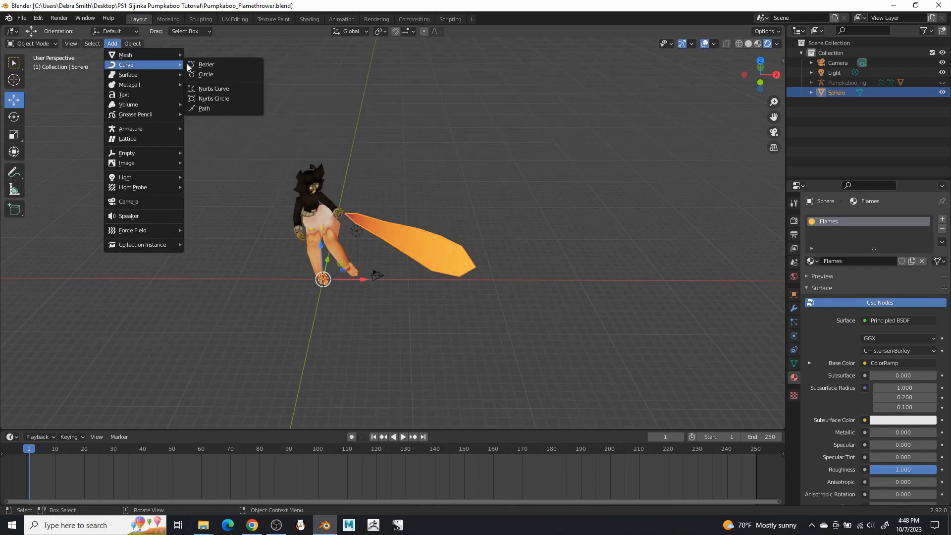
left_click(213, 75)
Scale the Bezier circle up uniformly to about 55 so it widely surrounds the character and the flame.
middle_click_drag(608, 262, 490, 267)
key("s")
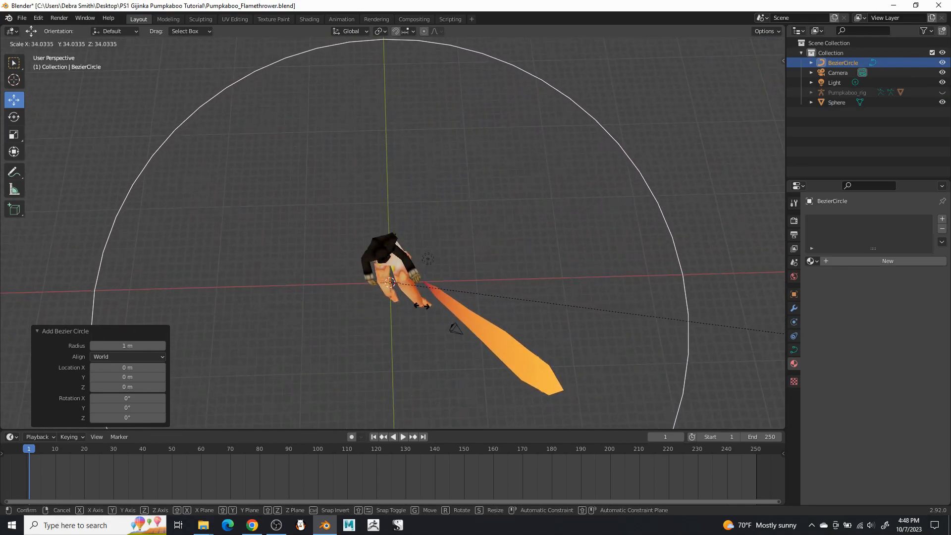
left_click(472, 327)
scroll(472, 324, "down", 6)
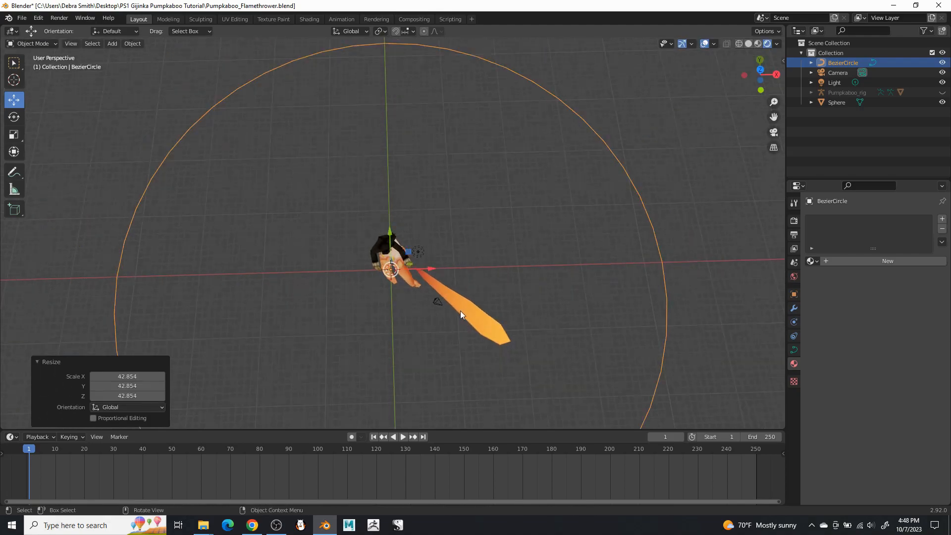
key("s")
left_click(442, 282)
Reset the camera's location to 0 m on X, Y and Z.
mouse_move(441, 282)
middle_mouse_down()
mouse_move(389, 215)
mouse_move(384, 233)
mouse_move(434, 286)
mouse_move(446, 256)
mouse_move(446, 305)
mouse_move(456, 274)
middle_mouse_up()
scroll(429, 294, "up", 5)
left_click(442, 283)
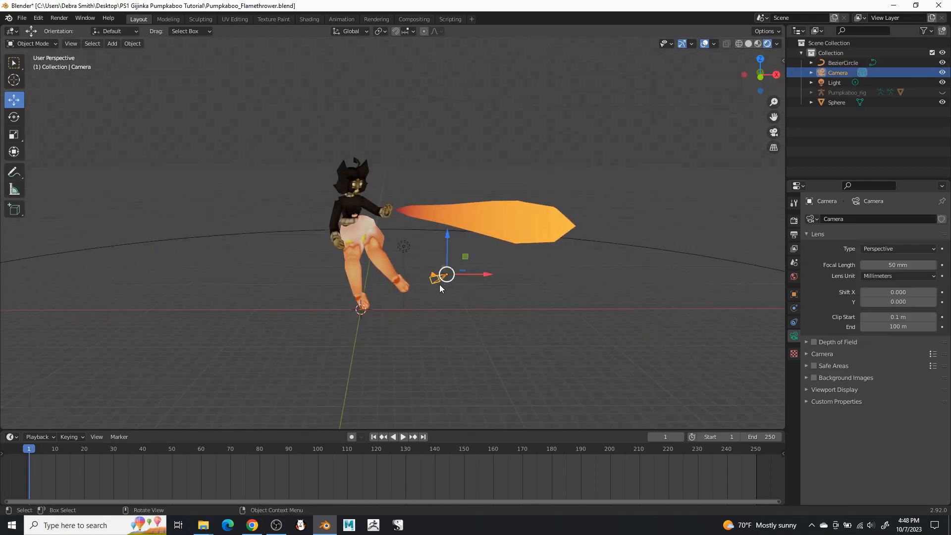
key("n")
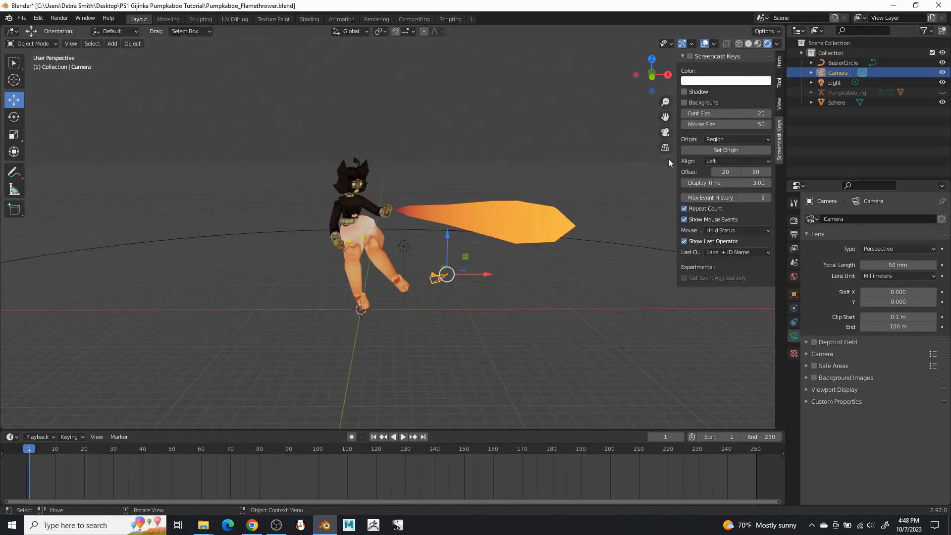
left_click(781, 107)
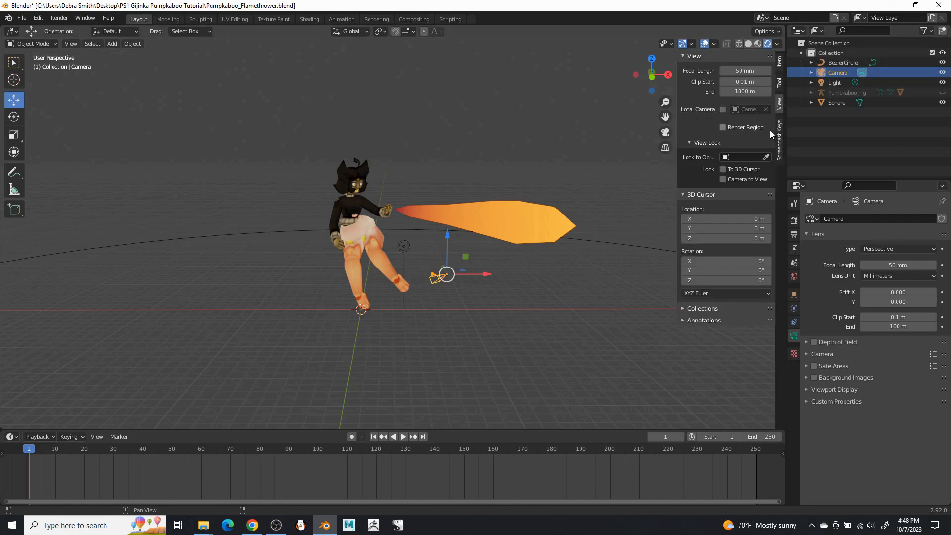
left_click(780, 62)
double_click(738, 81)
type("0")
key("Return")
double_click(724, 92)
type("0")
key("Return")
double_click(727, 101)
type("0")
key("Return")
Set the camera's rotation to 0° on all axes.
double_click(732, 120)
type("0")
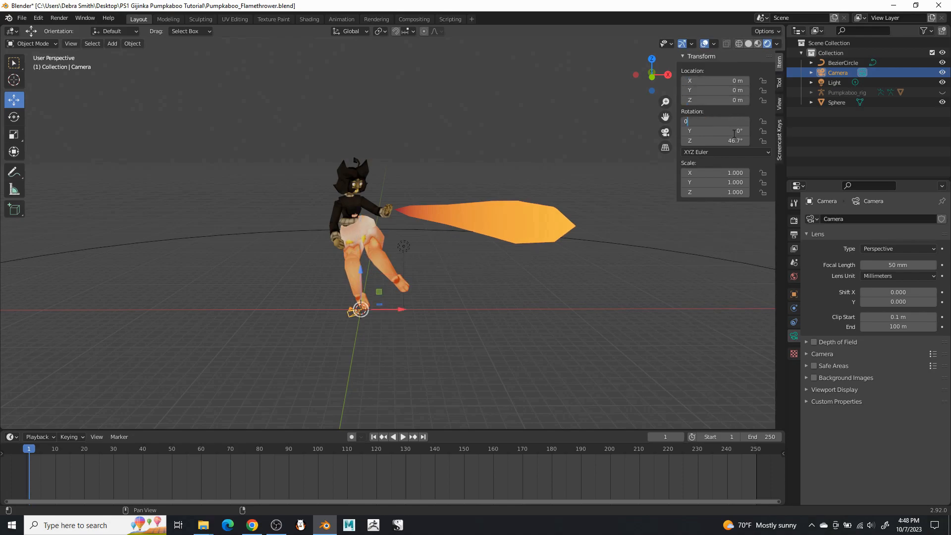
key("Return")
Move the camera about -54.8 m along Y onto the edge of the Bezier circle.
middle_click_drag(528, 275, 512, 316)
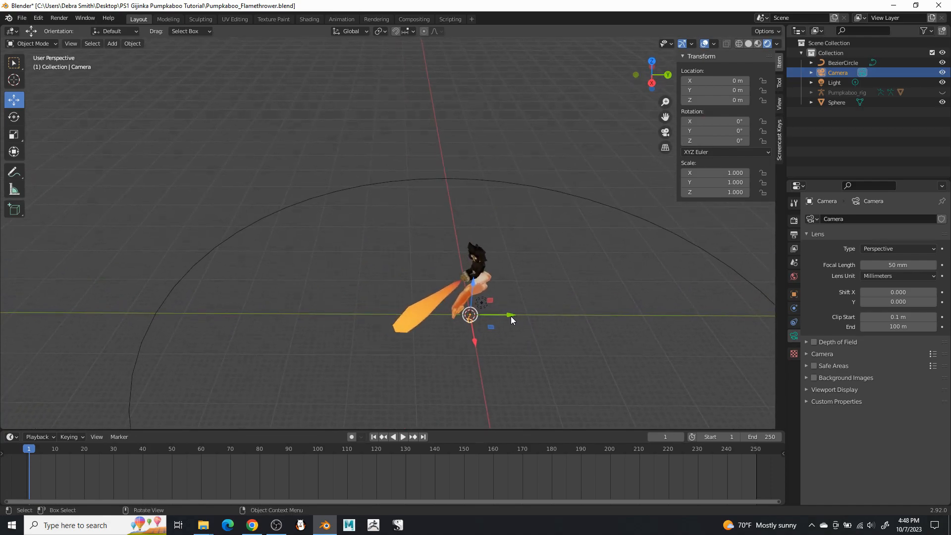
key("g")
key("y")
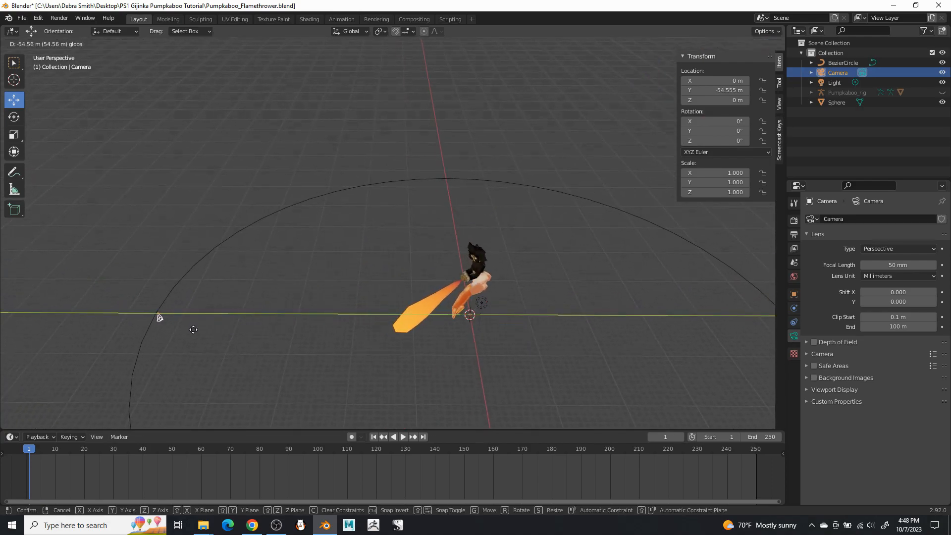
left_click(194, 329)
Add a Plain Axes empty at the world origin and raise it along Z to the character's body.
middle_click_drag(195, 329, 263, 310)
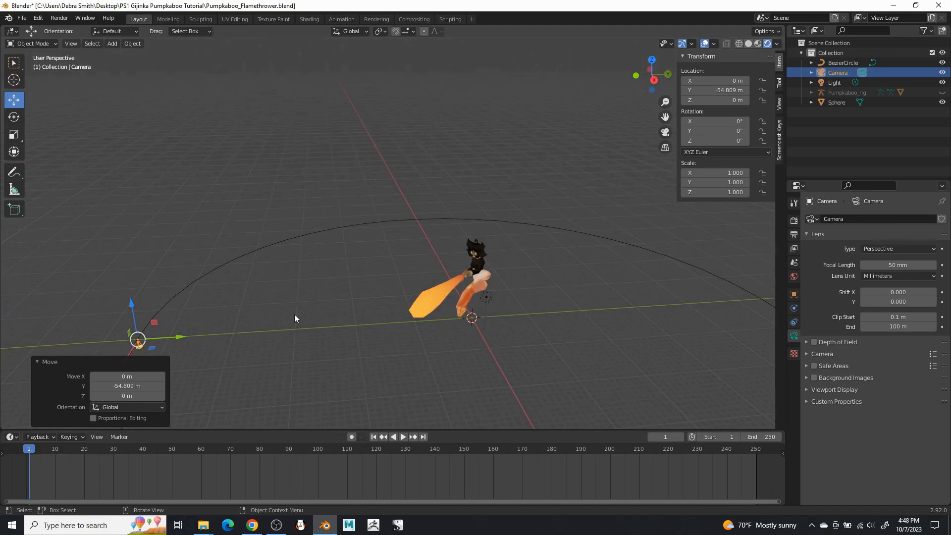
left_click(794, 322)
left_click(862, 219)
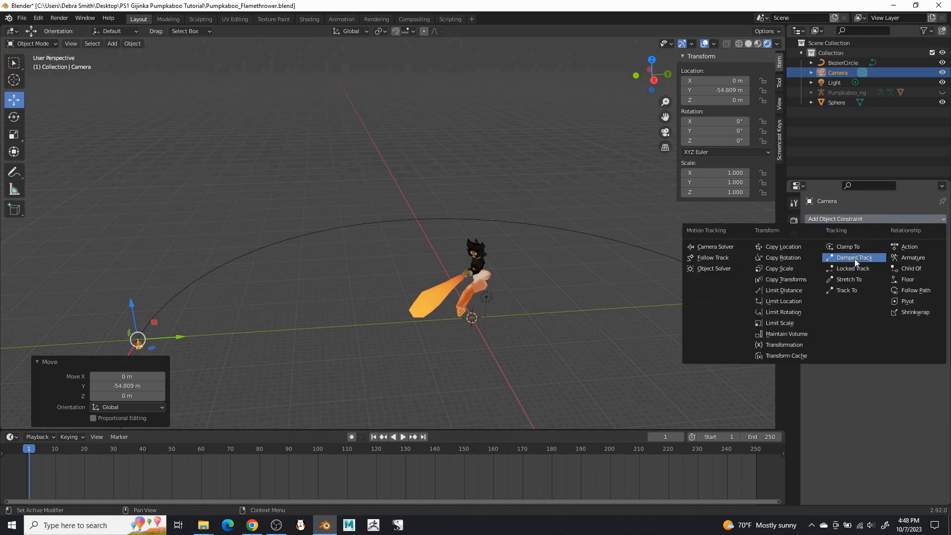
left_click(112, 44)
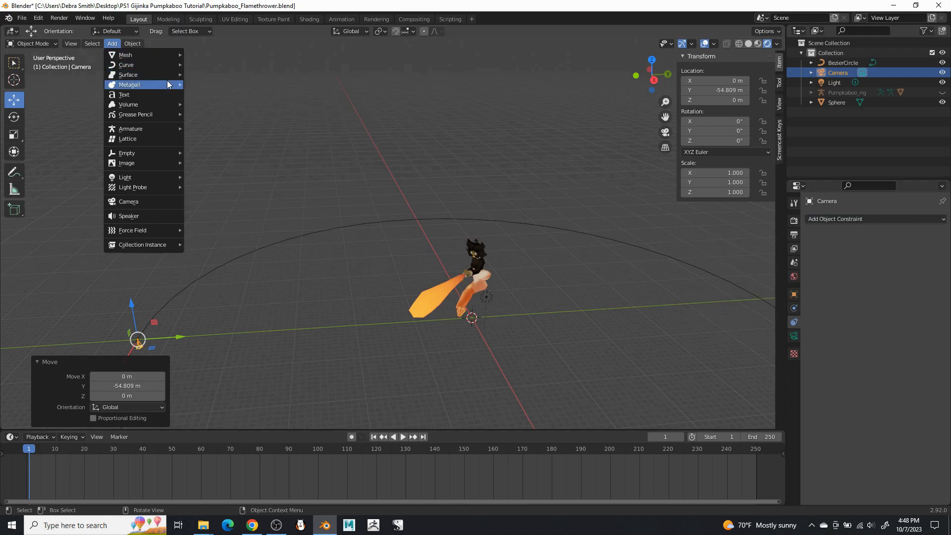
mouse_move(167, 152)
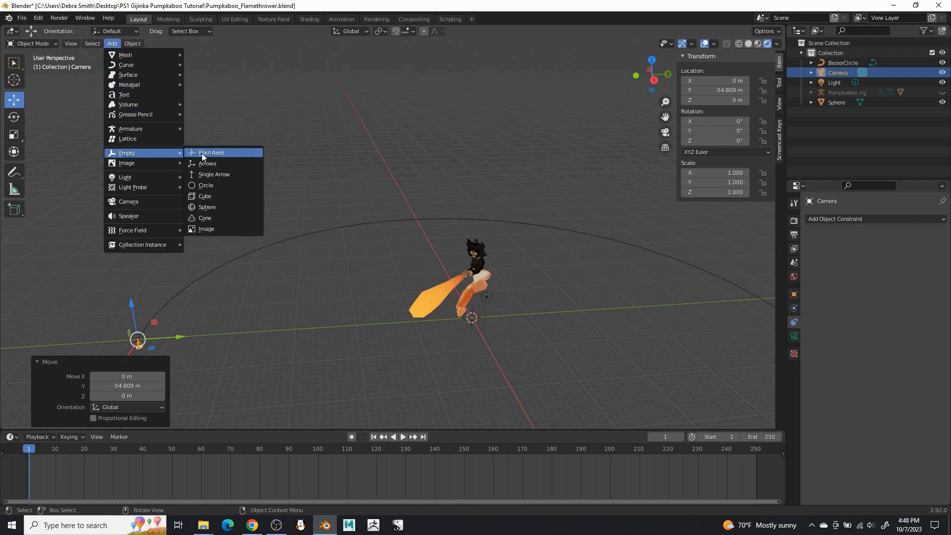
left_click(202, 154)
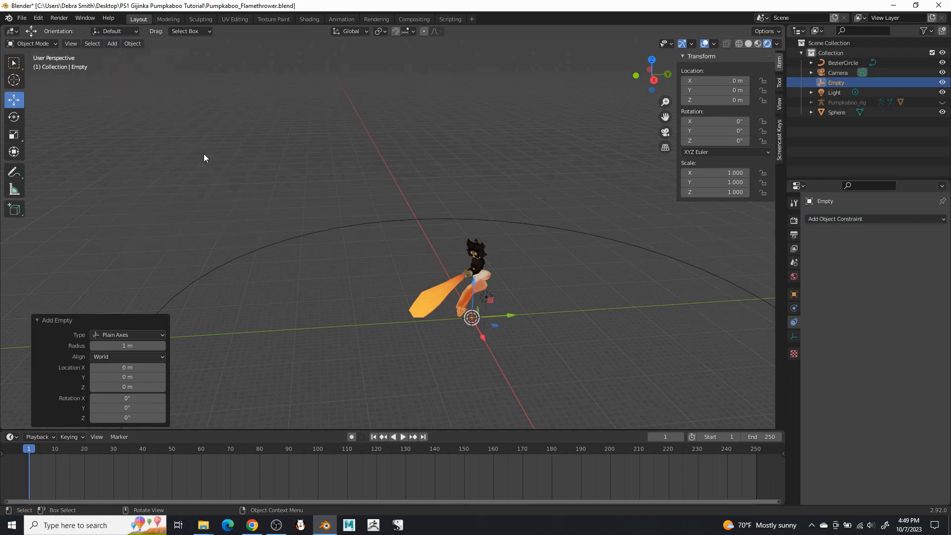
left_click(112, 43)
mouse_move(180, 153)
left_click_drag(473, 284, 477, 231)
Add a Track To constraint to the camera with the empty as its target.
middle_click_drag(477, 230, 453, 211)
left_click(140, 336)
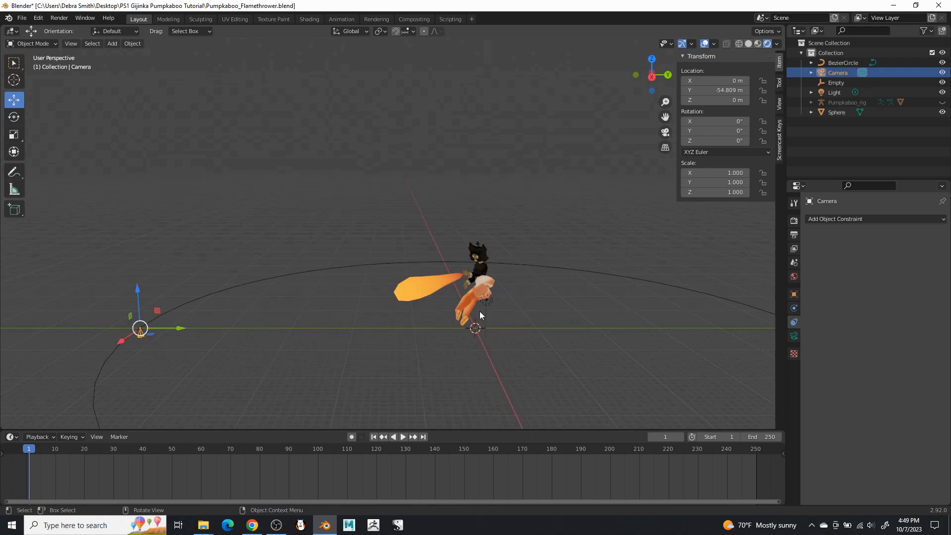
left_click(863, 218)
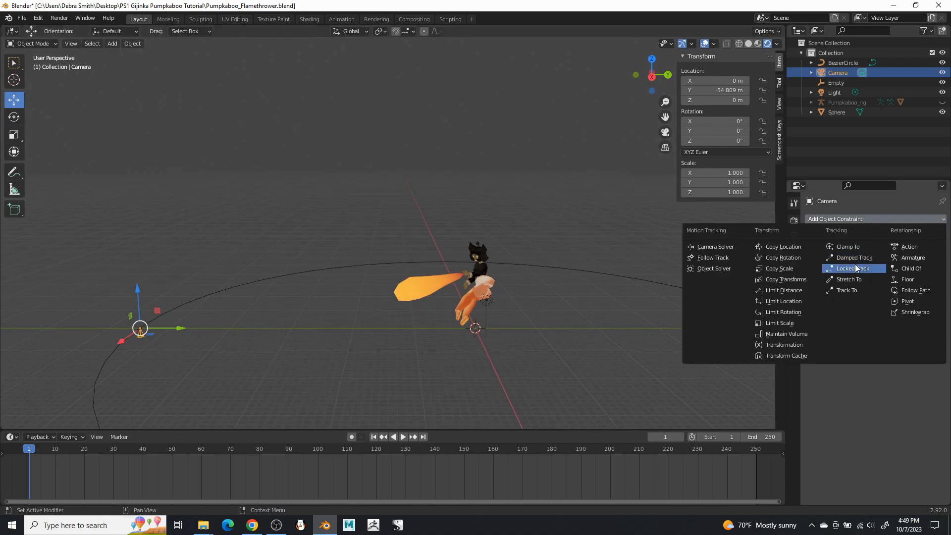
left_click(856, 290)
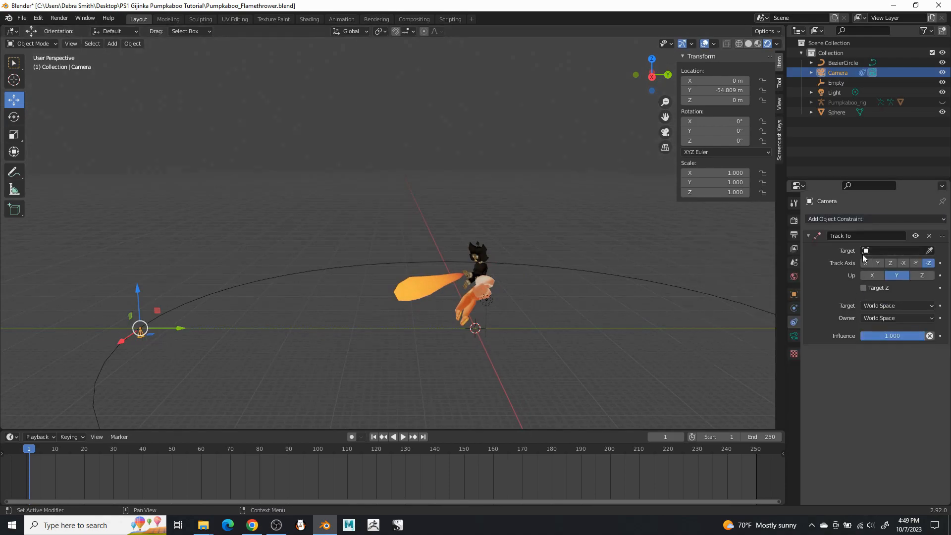
left_click(892, 250)
left_click(862, 286)
Raise the camera along Z to about 10.3 m above the circle.
middle_click_drag(413, 293, 417, 272)
left_click_drag(125, 287, 132, 217)
middle_click_drag(186, 217, 238, 236)
middle_click_drag(137, 302, 179, 288)
scroll(178, 292, "down", 5)
scroll(177, 295, "up", 1)
middle_click_drag(318, 297, 321, 318)
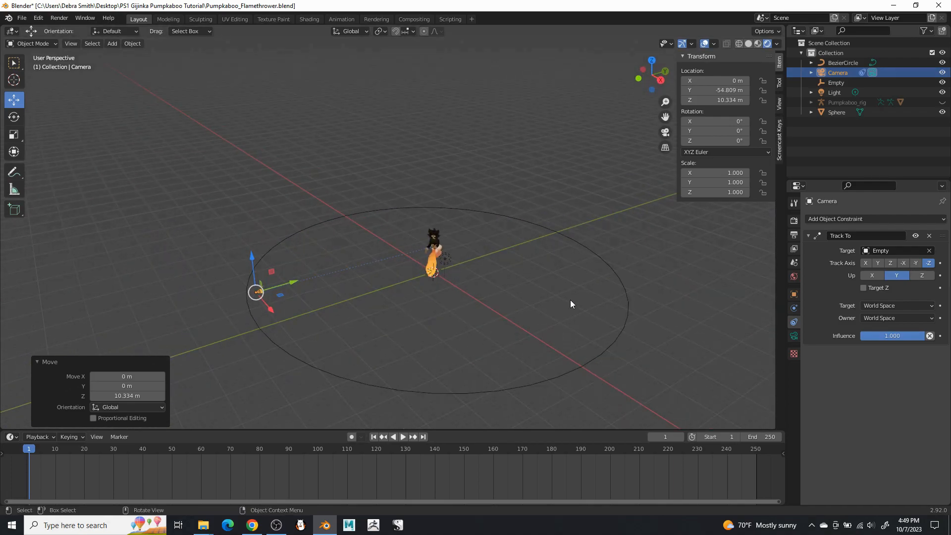
Lower the camera along Z to a height of about 6.9 m.
middle_click_drag(522, 242, 464, 247)
middle_click_drag(414, 280, 279, 279)
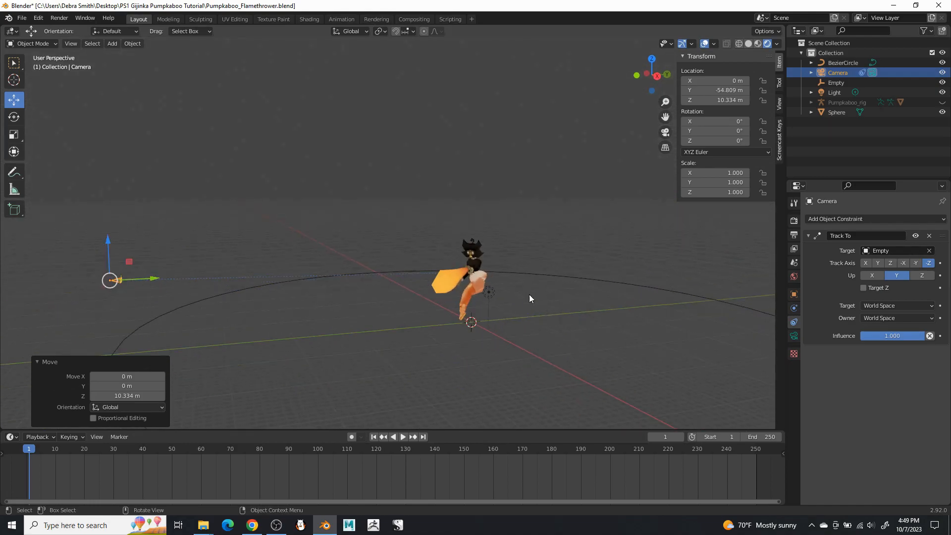
middle_click_drag(367, 287, 590, 280)
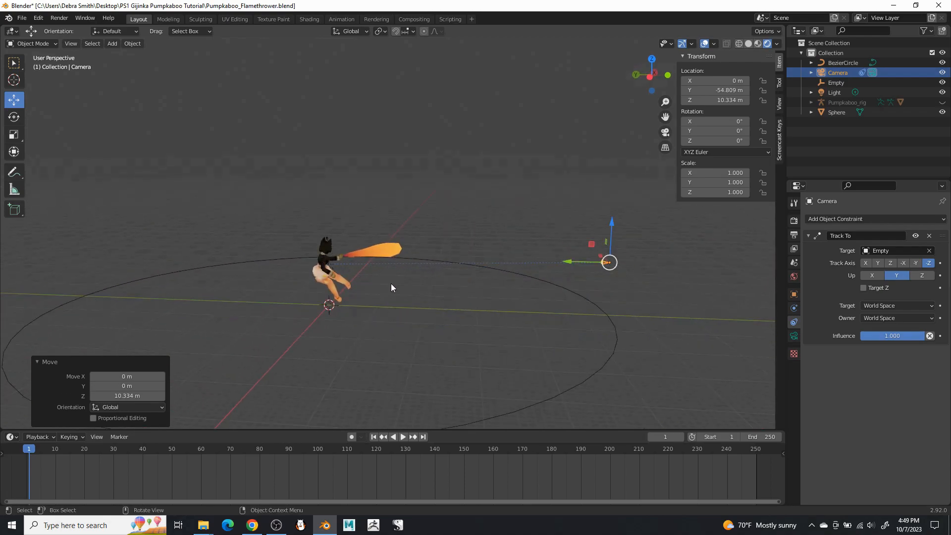
scroll(391, 287, "up", 3)
scroll(370, 291, "down", 3)
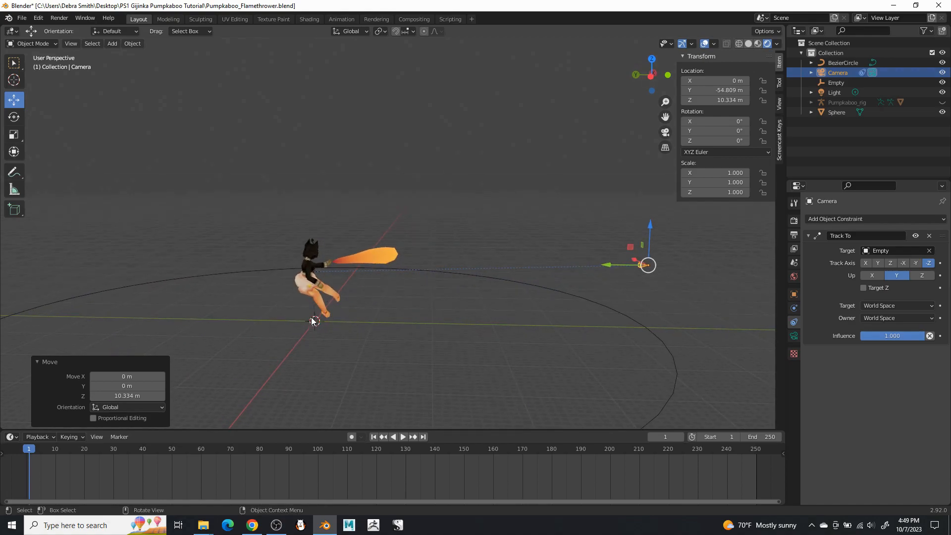
middle_click_drag(543, 299, 358, 302)
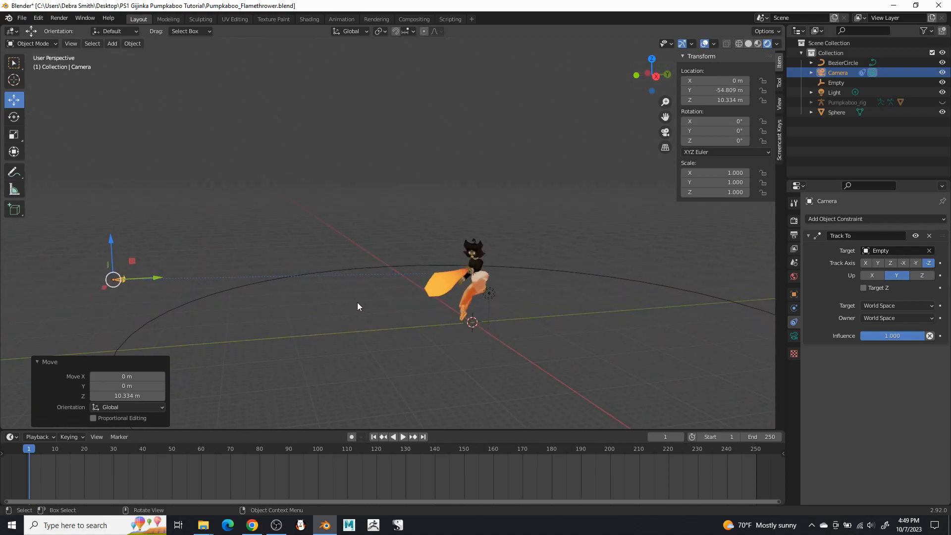
left_click_drag(111, 237, 114, 262)
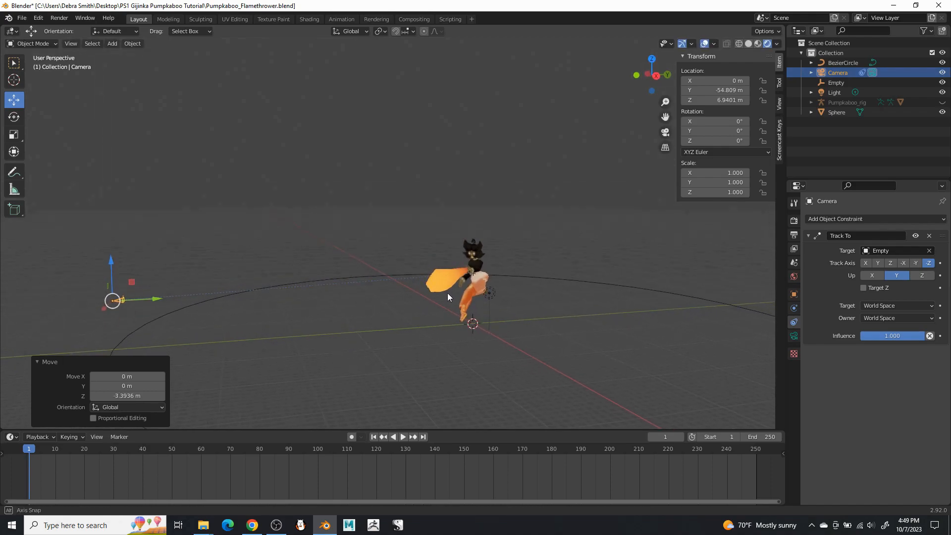
Parent the camera to the Bezier circle with the Follow Path option.
mouse_move(168, 329)
middle_mouse_down()
mouse_move(216, 319)
mouse_move(174, 317)
middle_mouse_up()
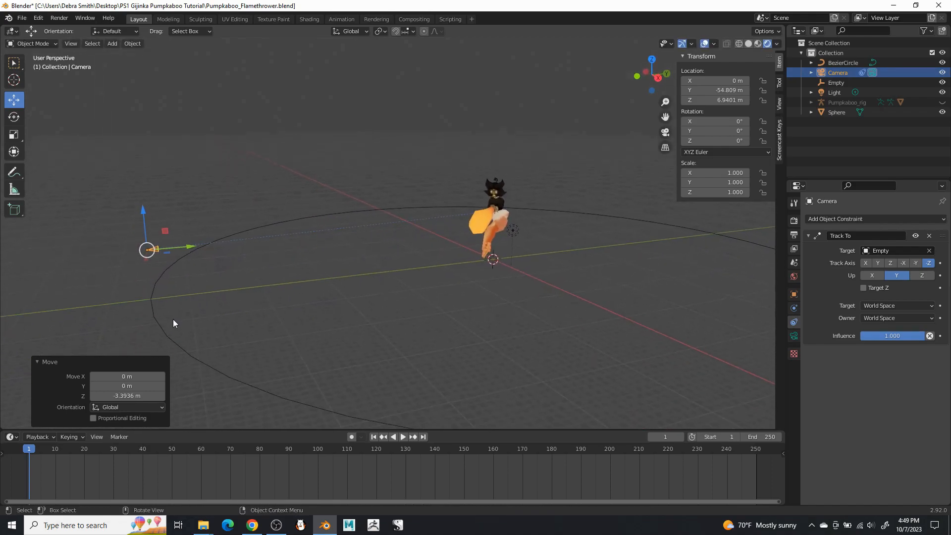
left_click(162, 328, "shift")
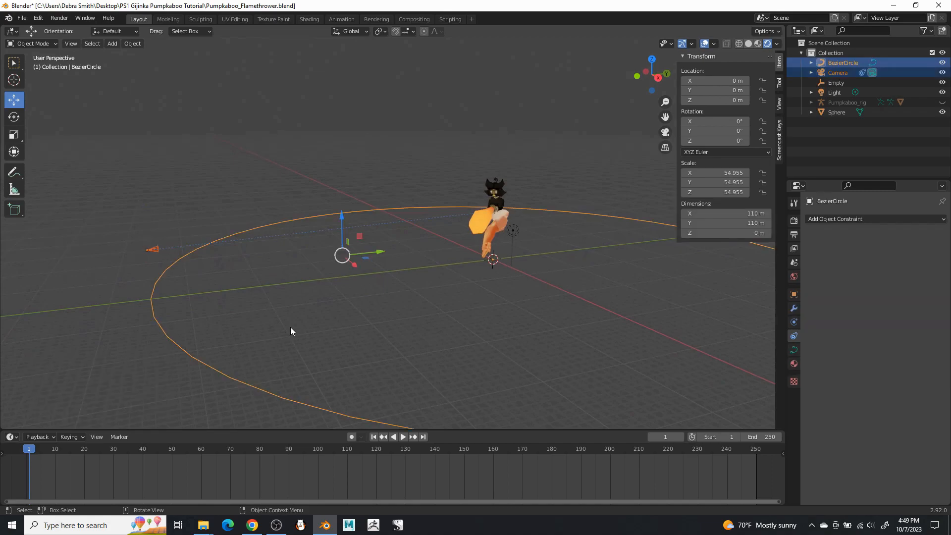
key("ctrl+p")
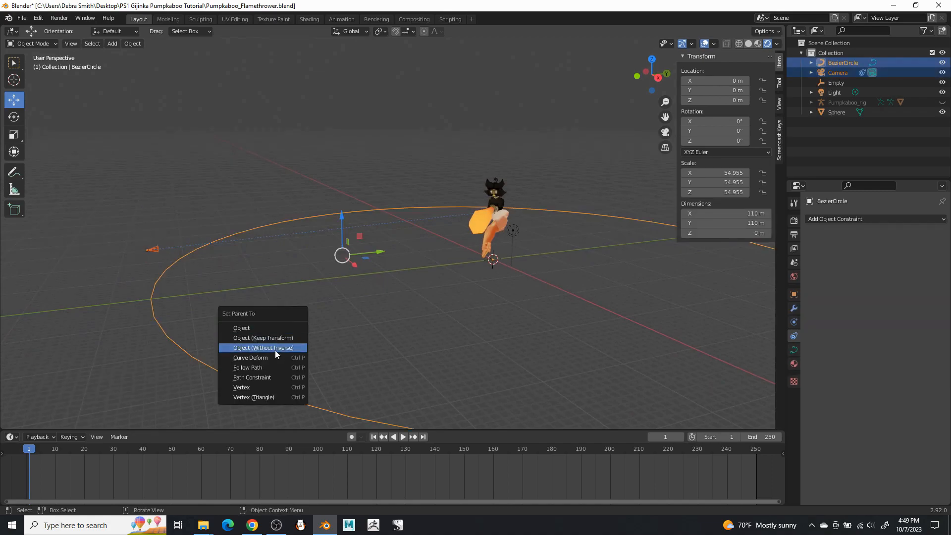
left_click(264, 368)
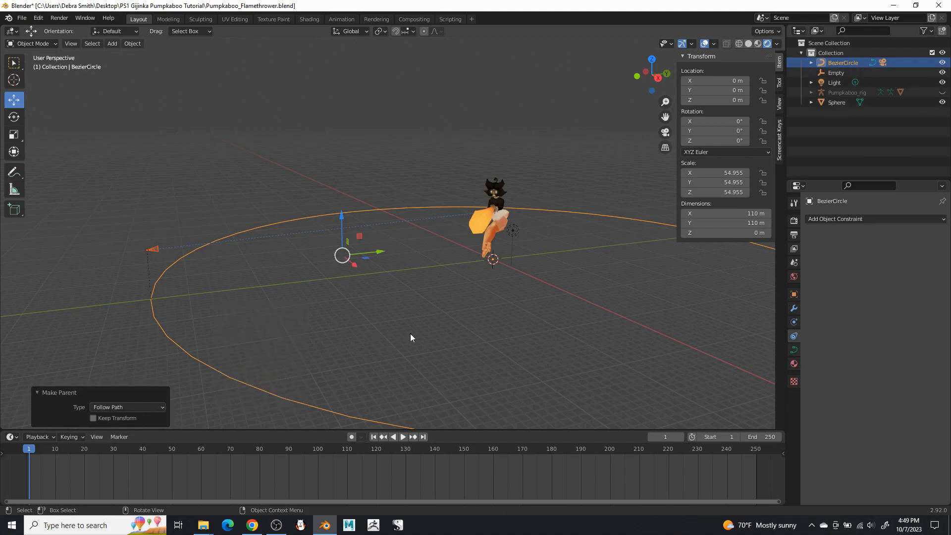
Set the Bezier circle's Path Animation length to 250 frames.
left_click(793, 352)
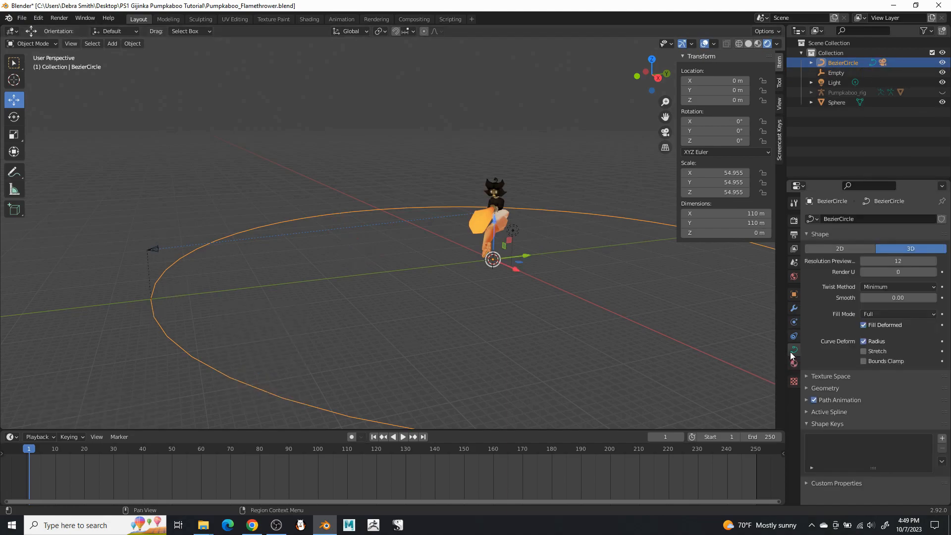
left_click(806, 400)
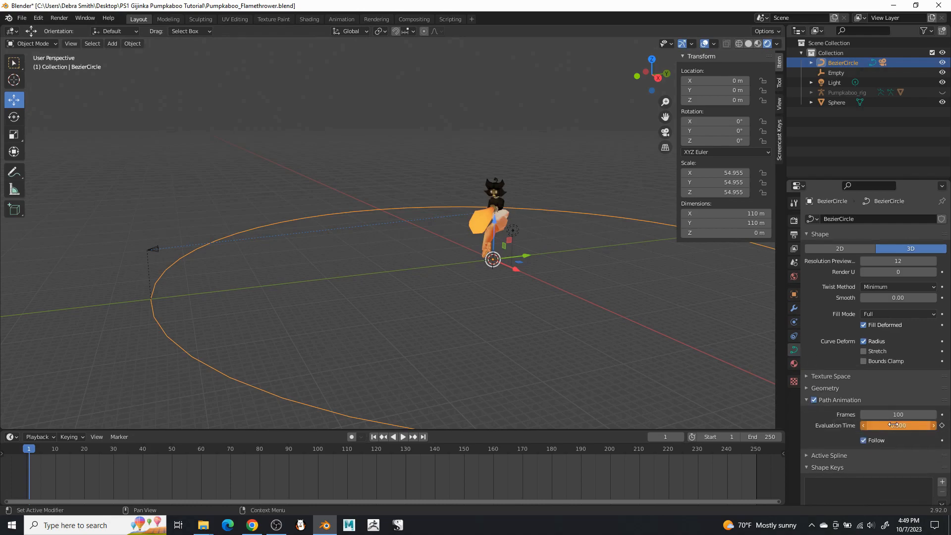
left_click(908, 415)
type("250")
key("Return")
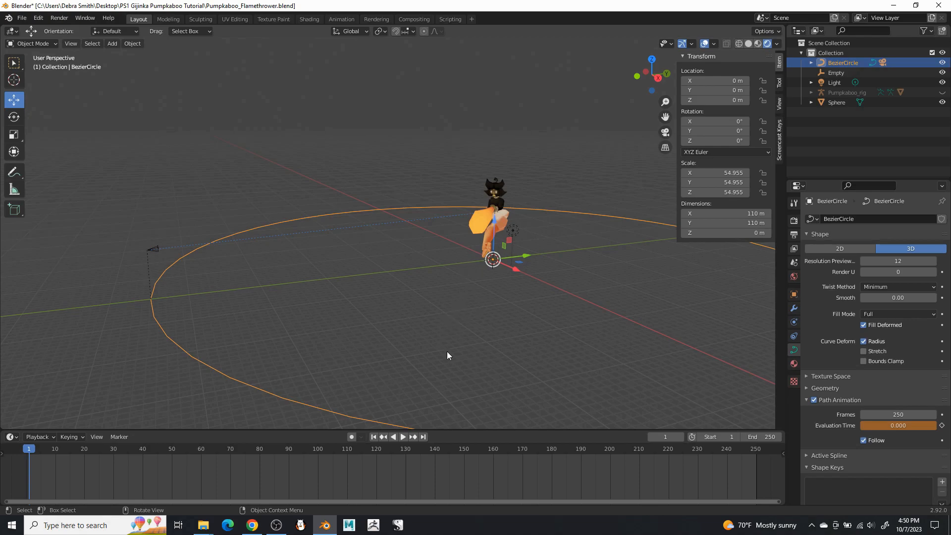
Look through the camera and play the animation to check its orbit around the character.
middle_click_drag(360, 371, 177, 265)
left_click(177, 266)
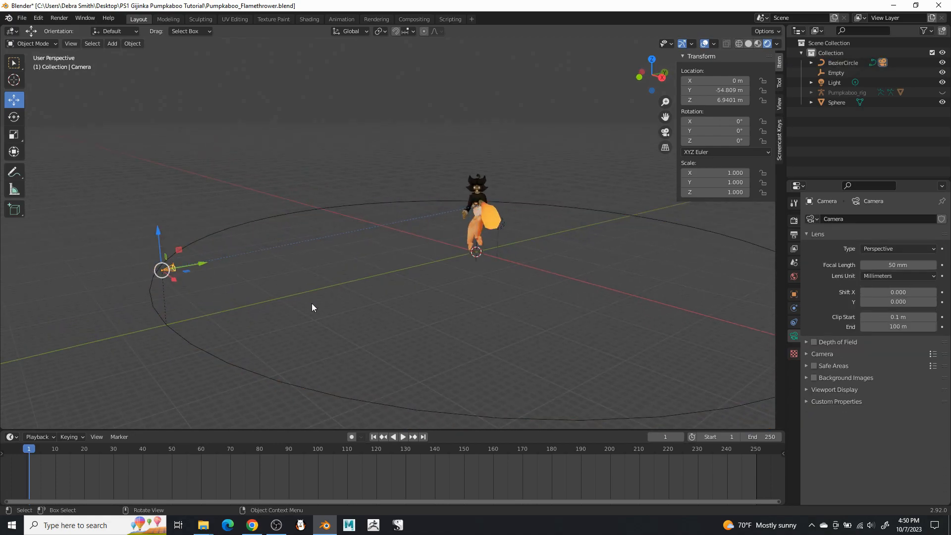
key("KP_0")
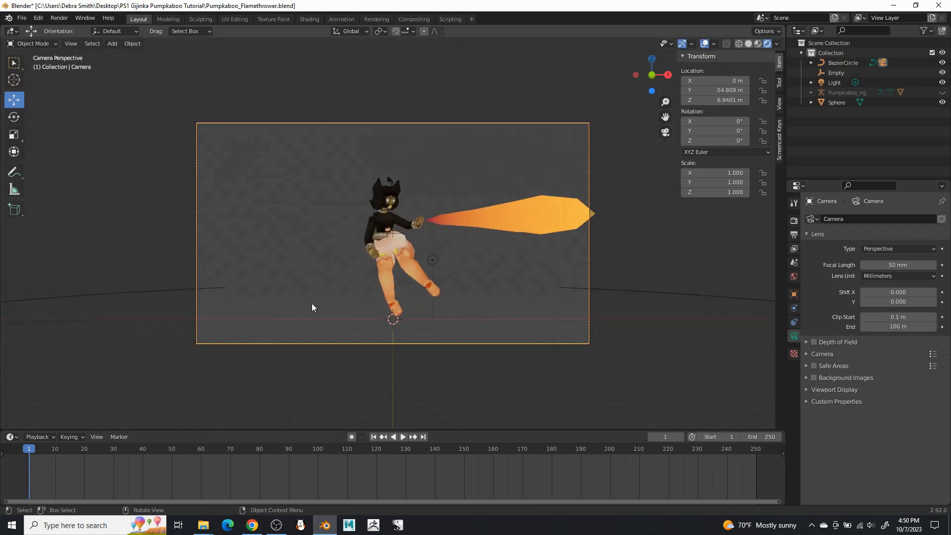
left_click(405, 437)
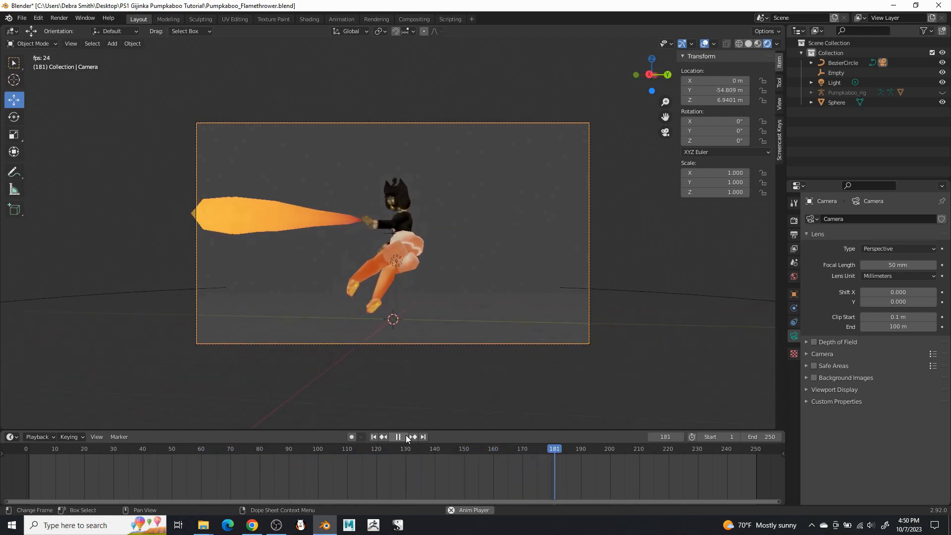
Stop the animation playback and enable Bloom for the Eevee render.
left_click(407, 437)
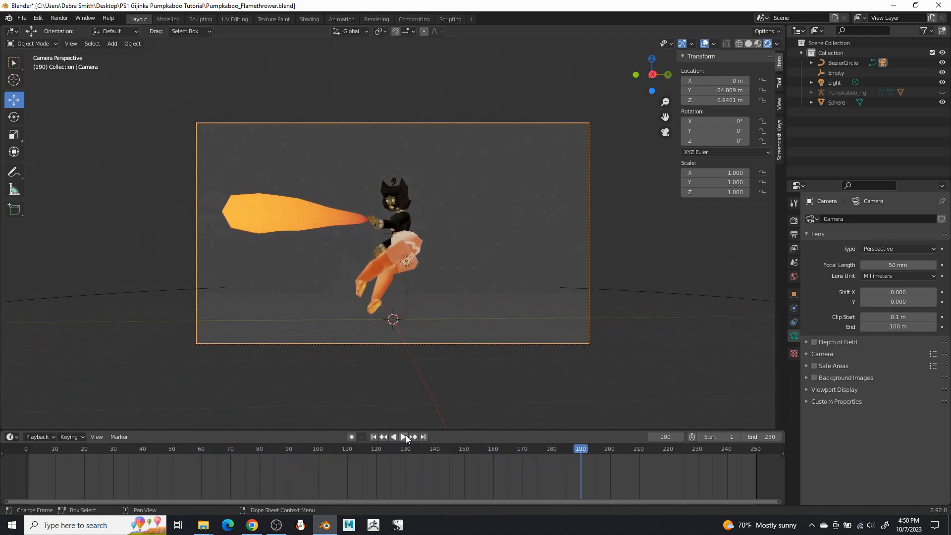
left_click(794, 220)
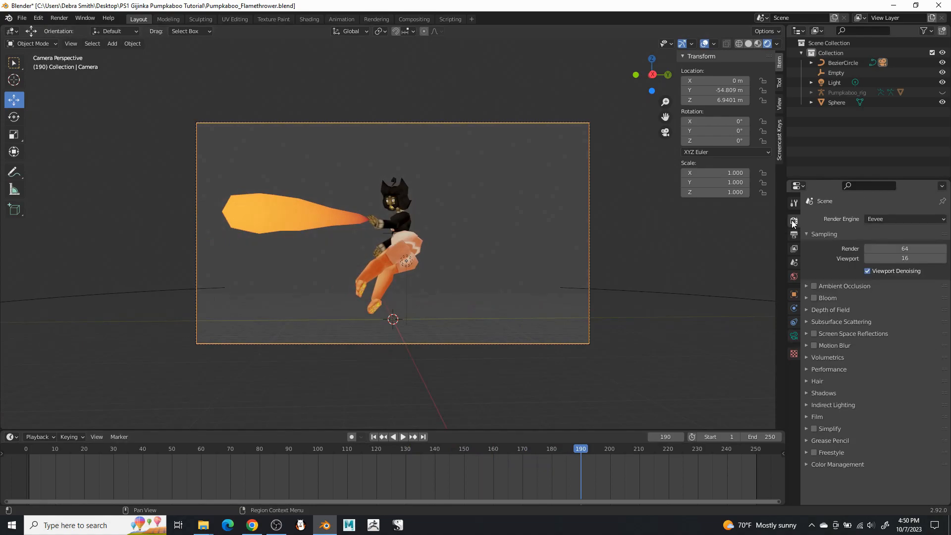
left_click(814, 297)
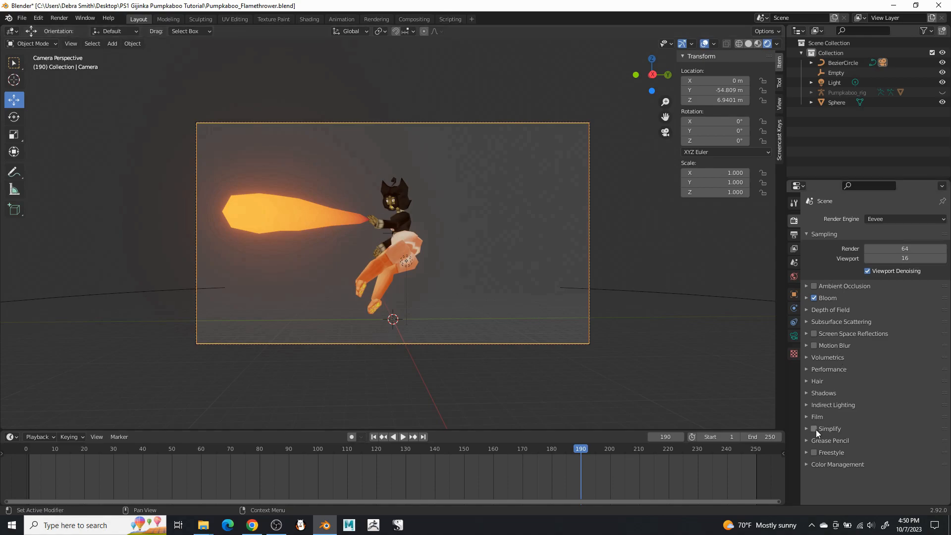
Make the render background transparent in the Film settings.
left_click(809, 418)
left_click(866, 442)
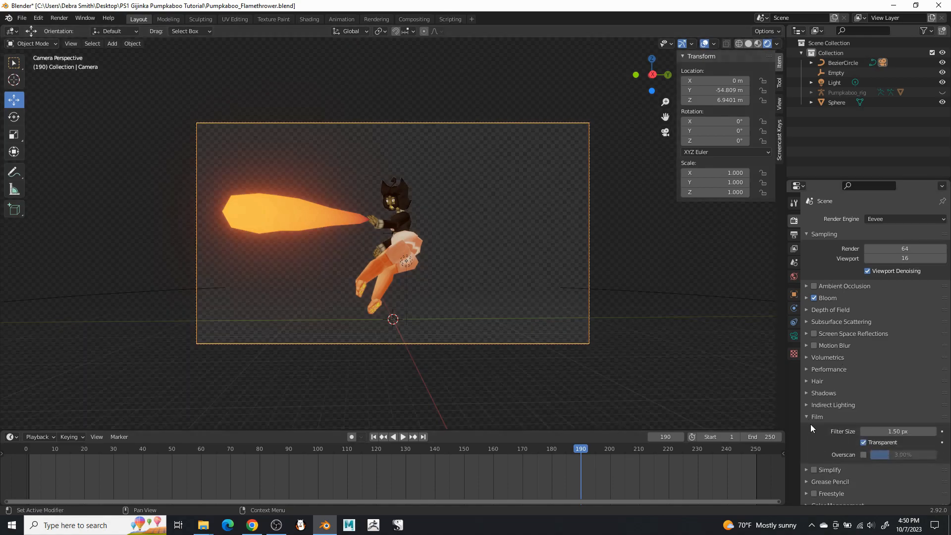
left_click(810, 416)
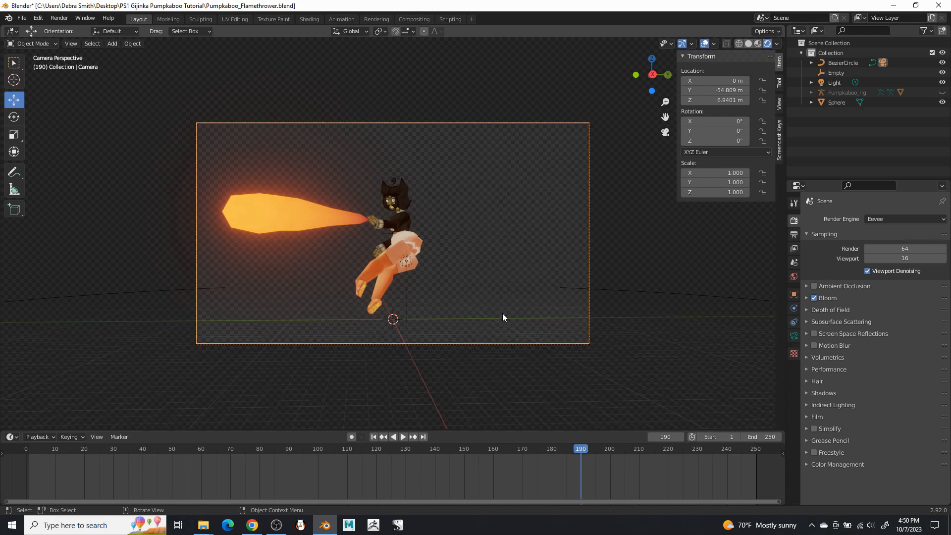
left_click(809, 417)
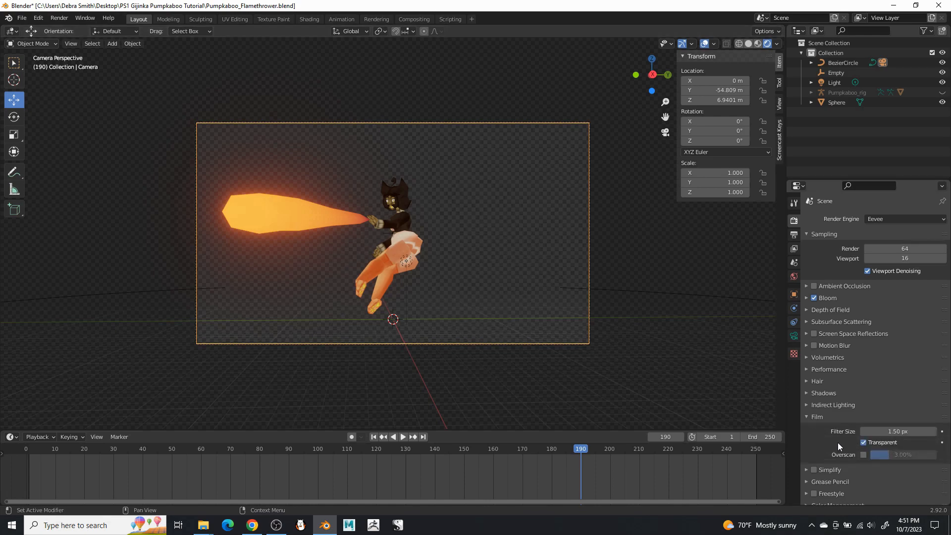
left_click(808, 418)
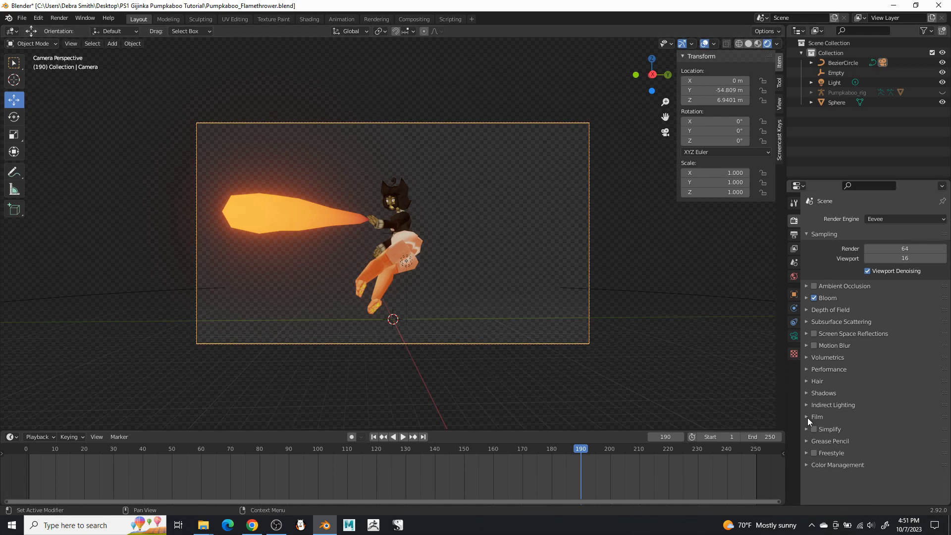
Set the Color Management view transform to Standard.
left_click(806, 464)
scroll(855, 470, "down", 2)
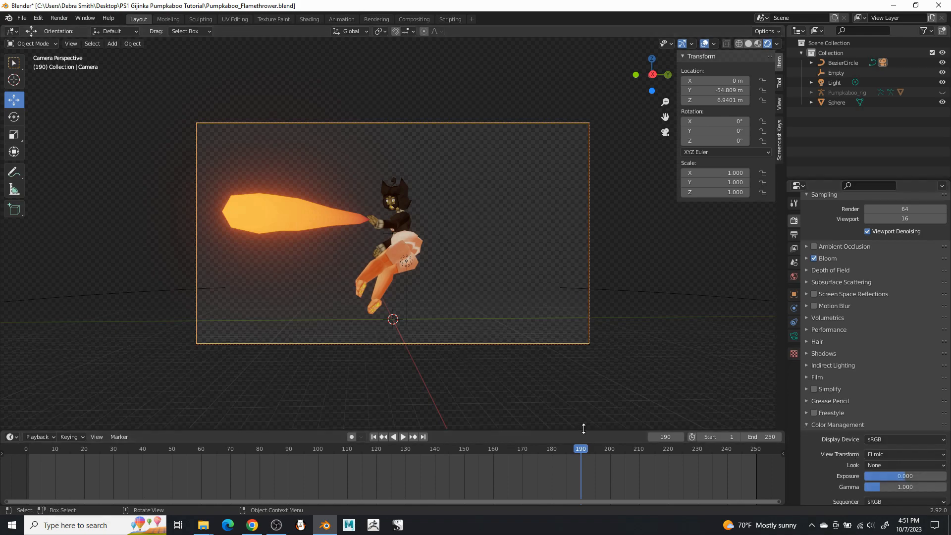
left_click(879, 454)
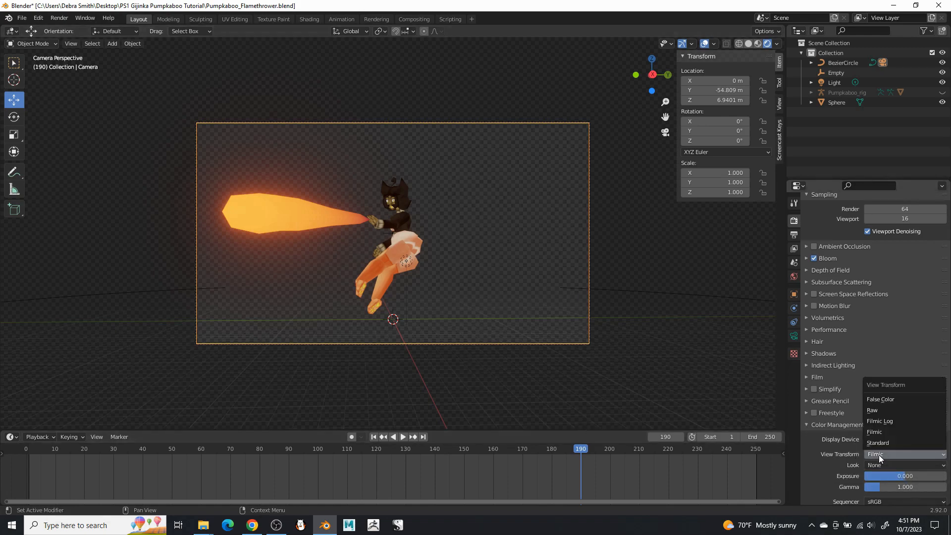
left_click(885, 456)
left_click(885, 442)
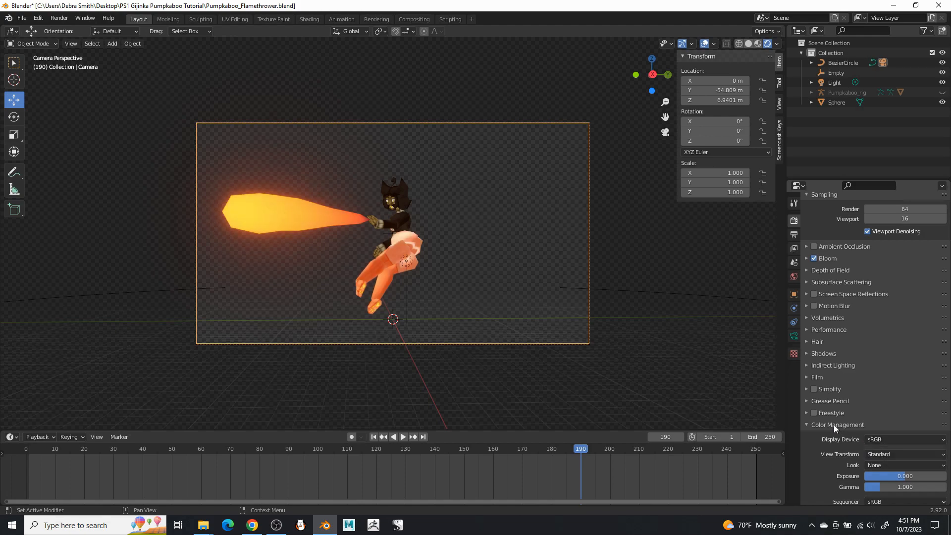
left_click(834, 424)
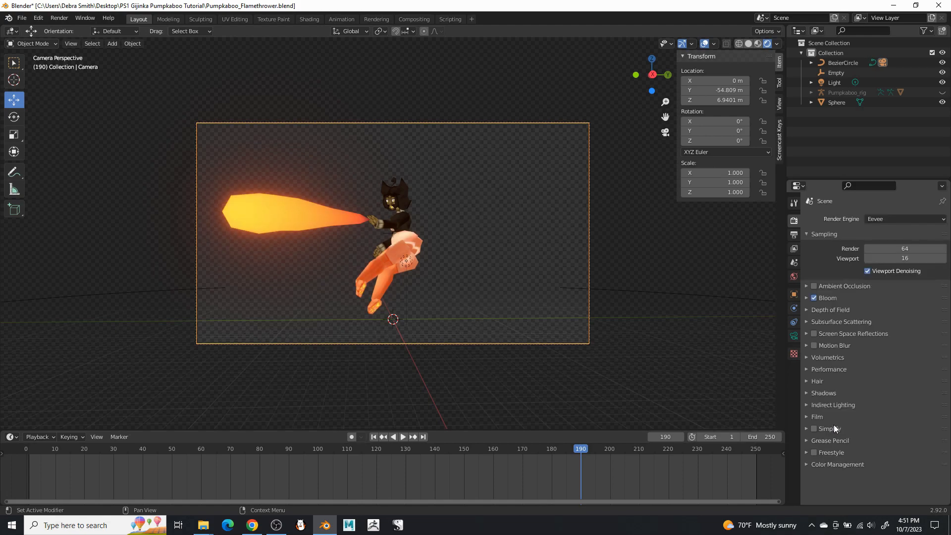
Set the output resolution to 2048 px in X and 2049 px in Y.
left_click(794, 235)
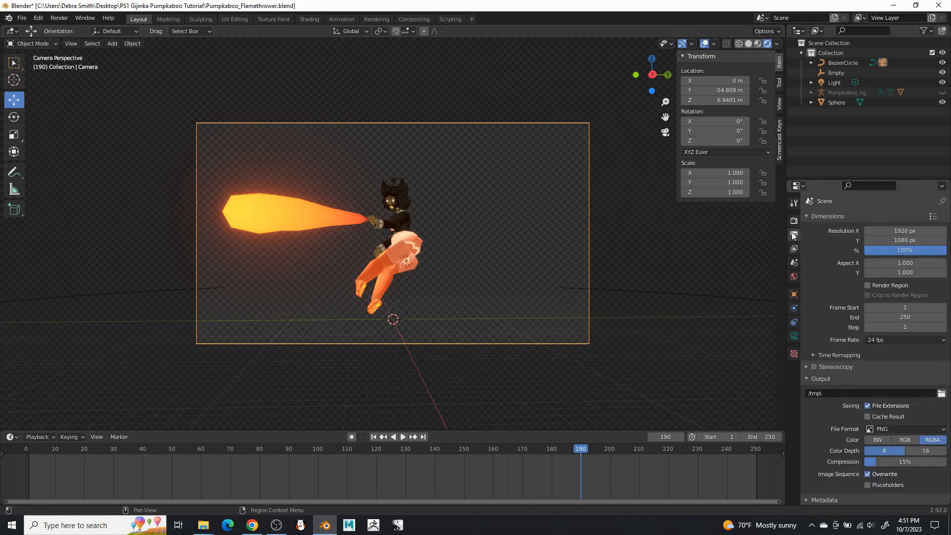
double_click(893, 231)
type("2048")
key("Return")
double_click(903, 240)
type("2049")
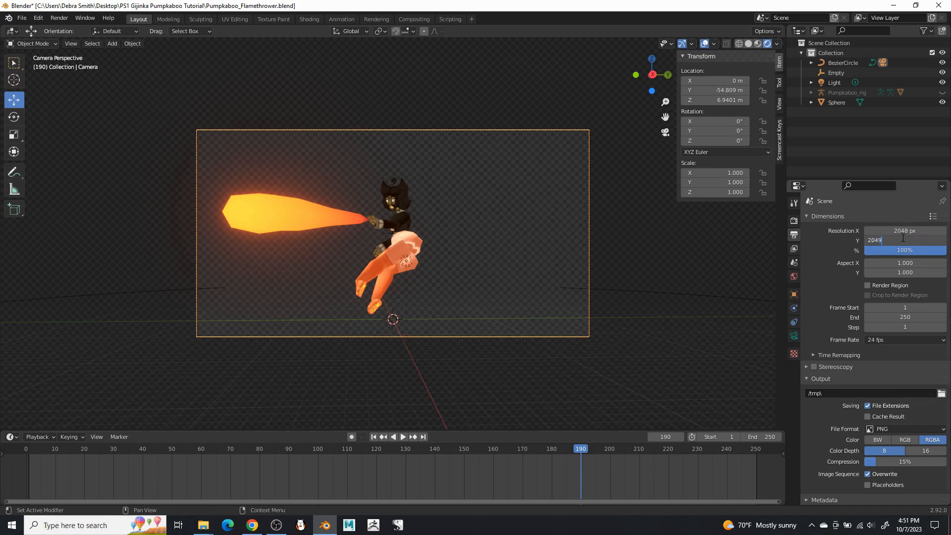
key("Return")
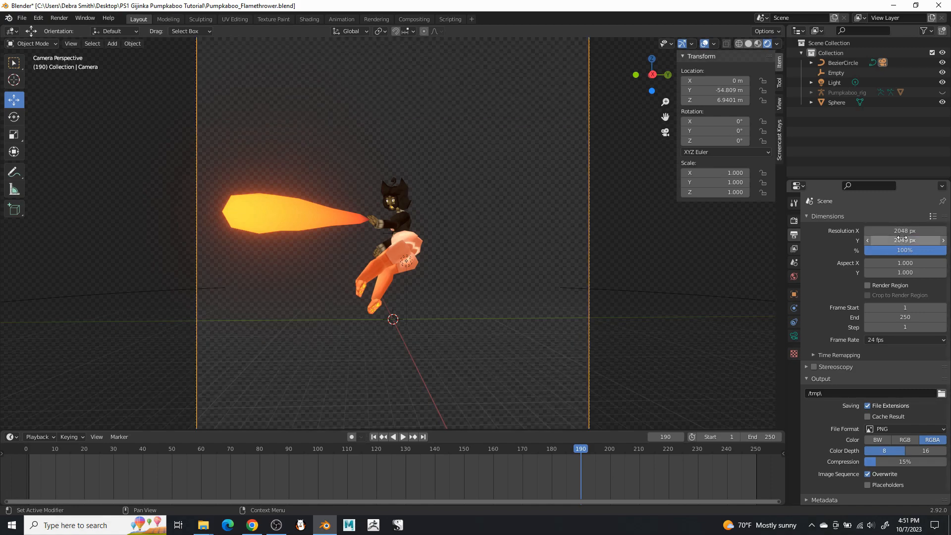
Check the flame against the camera frame around frame 169, and enlarge the Bezier circle by a factor of 1.22.
left_click(780, 104)
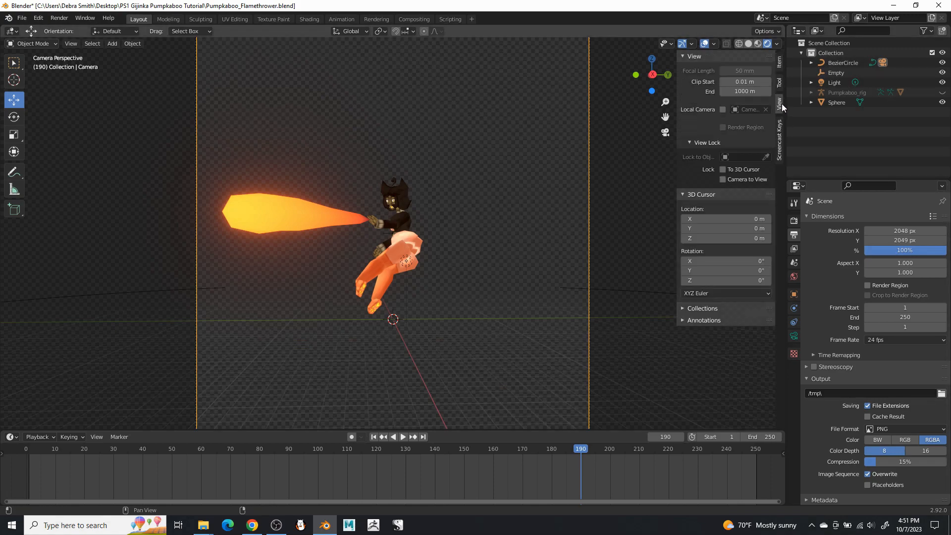
scroll(486, 248, "down", 2)
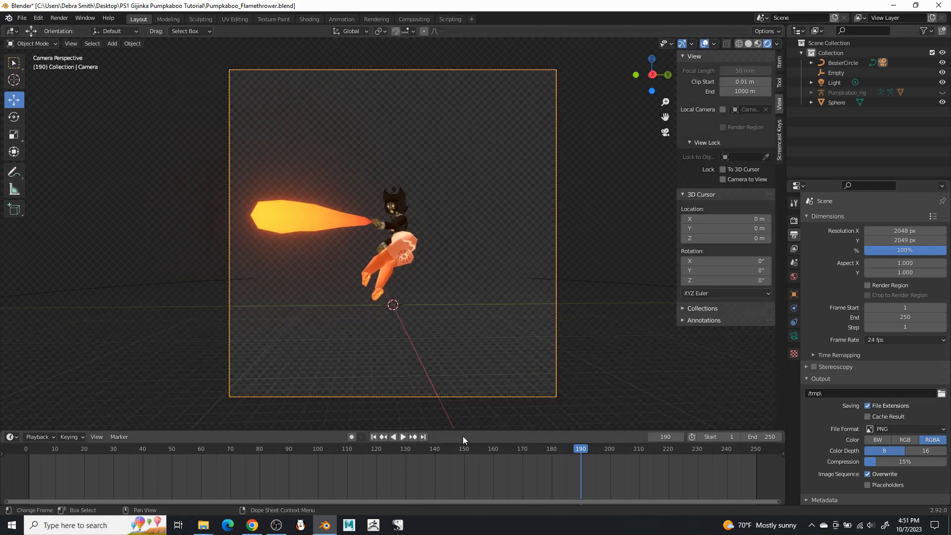
left_click_drag(578, 449, 506, 457)
key("space")
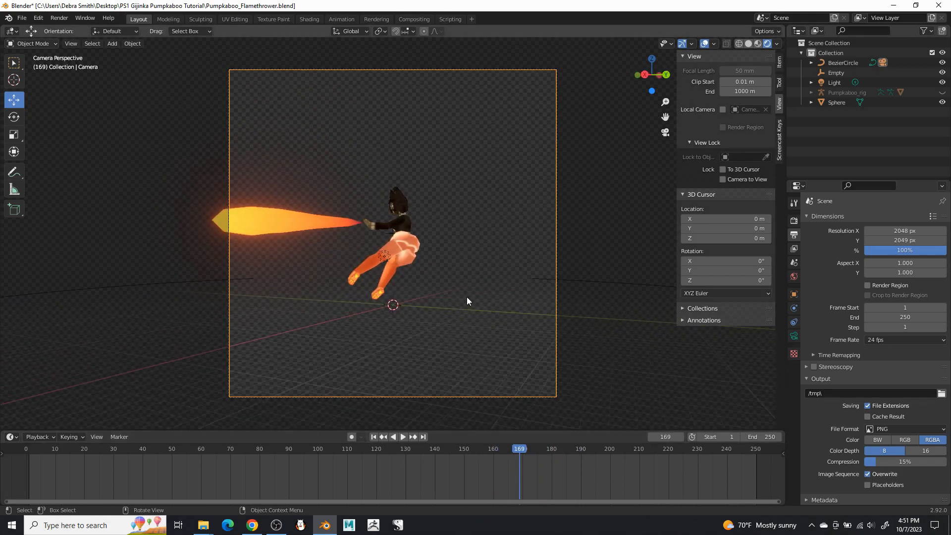
middle_click_drag(572, 231, 401, 283)
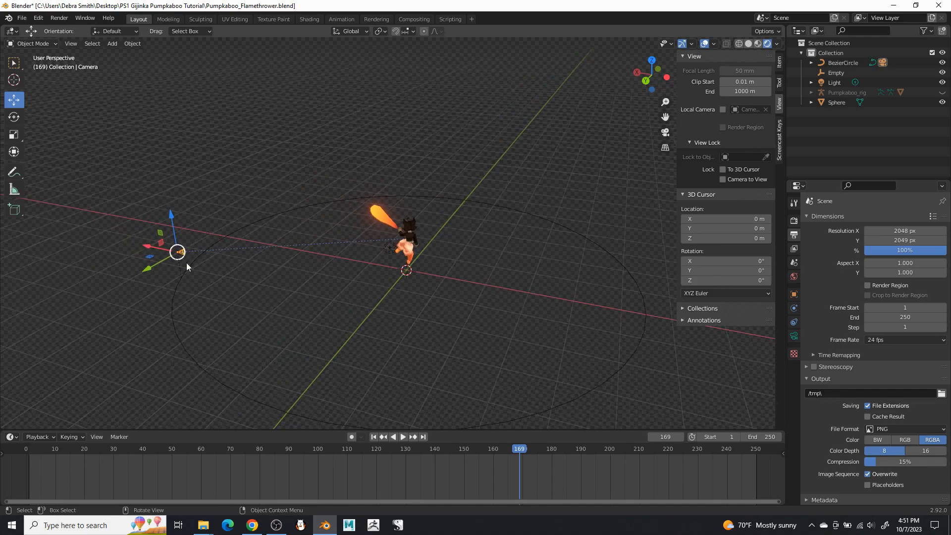
left_click(190, 363)
key("s")
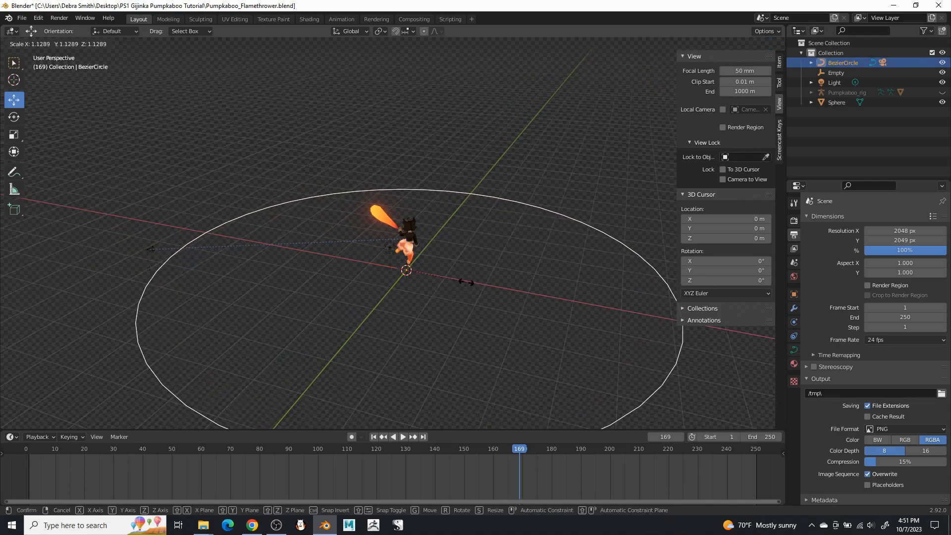
left_click(471, 285)
key("KP_0")
scroll(391, 349, "down", 5)
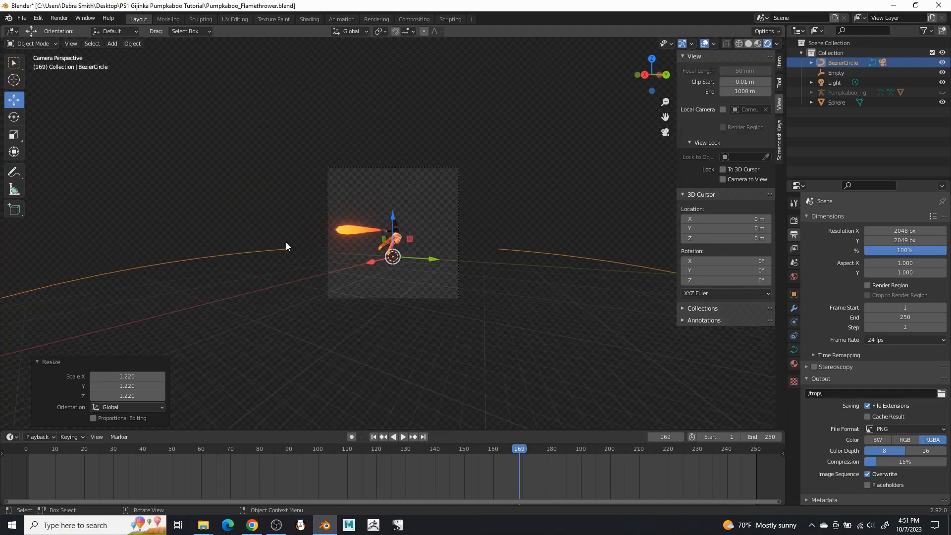
Scale the Bezier circle down by a factor of about 0.91 and check the flame's framing along the camera orbit.
middle_click_drag(286, 246, 193, 314)
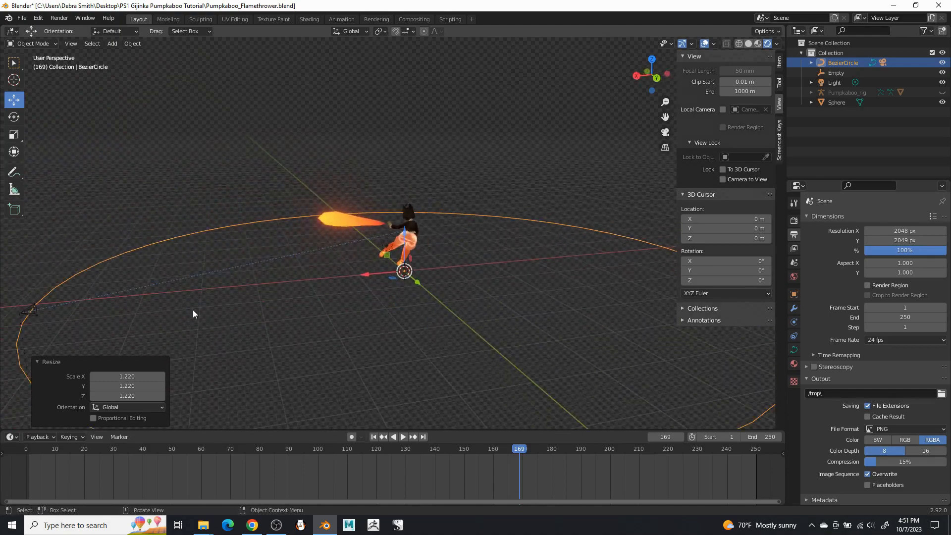
left_click(35, 312)
key("KP_0")
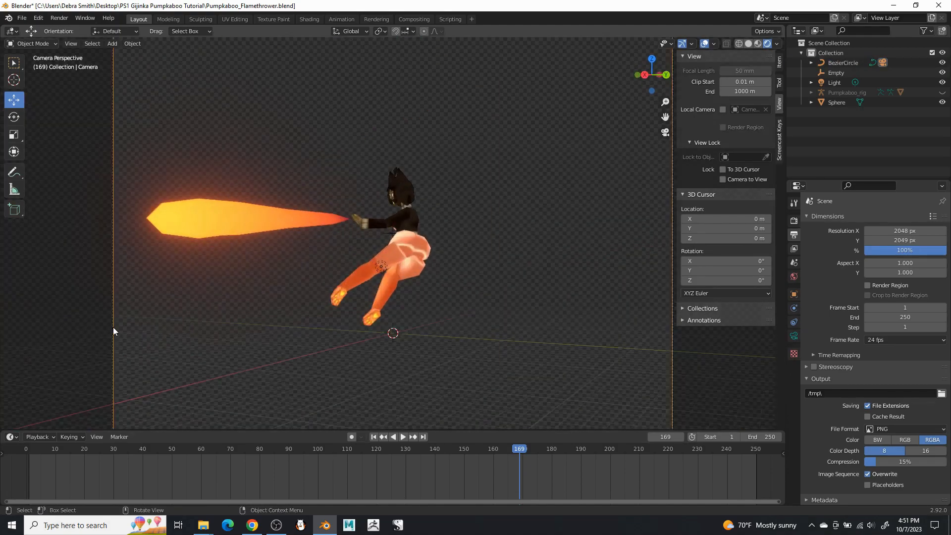
left_click_drag(532, 438, 499, 440)
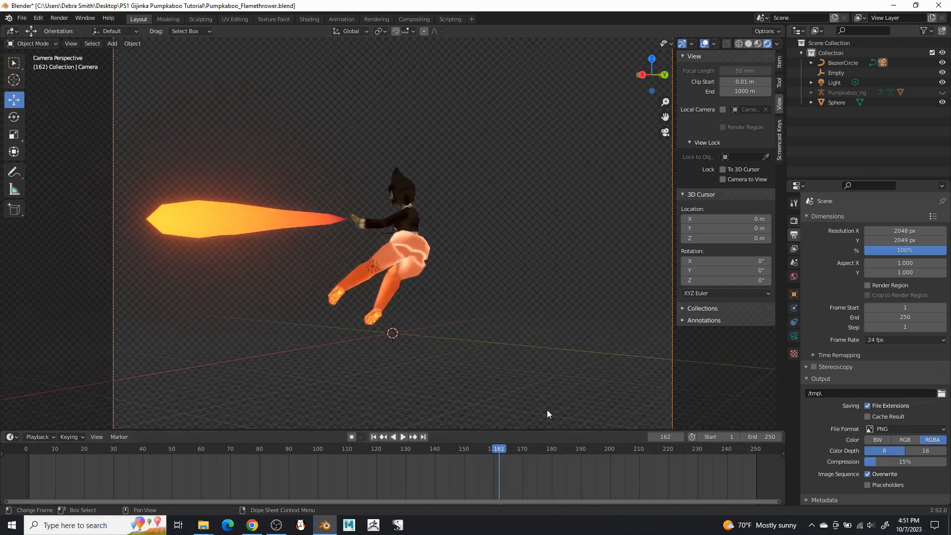
left_click(843, 63)
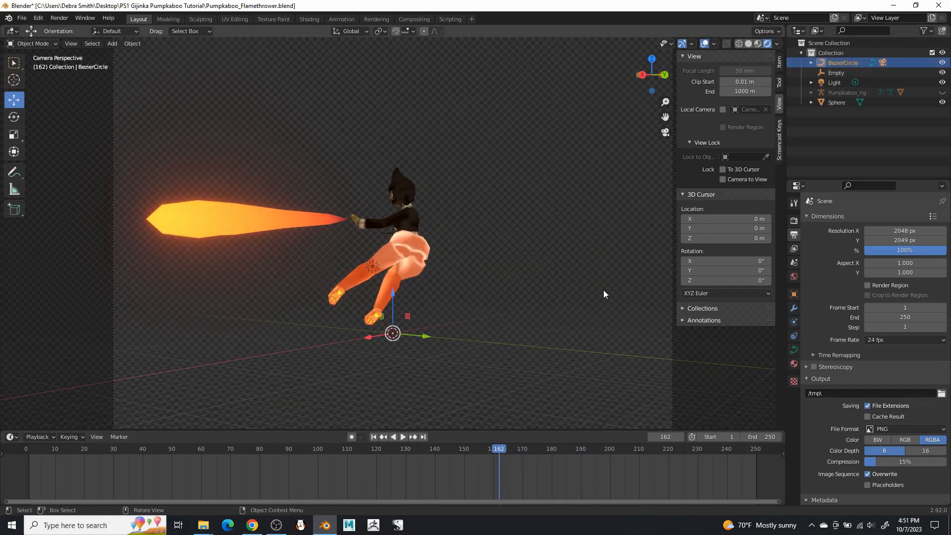
key("s")
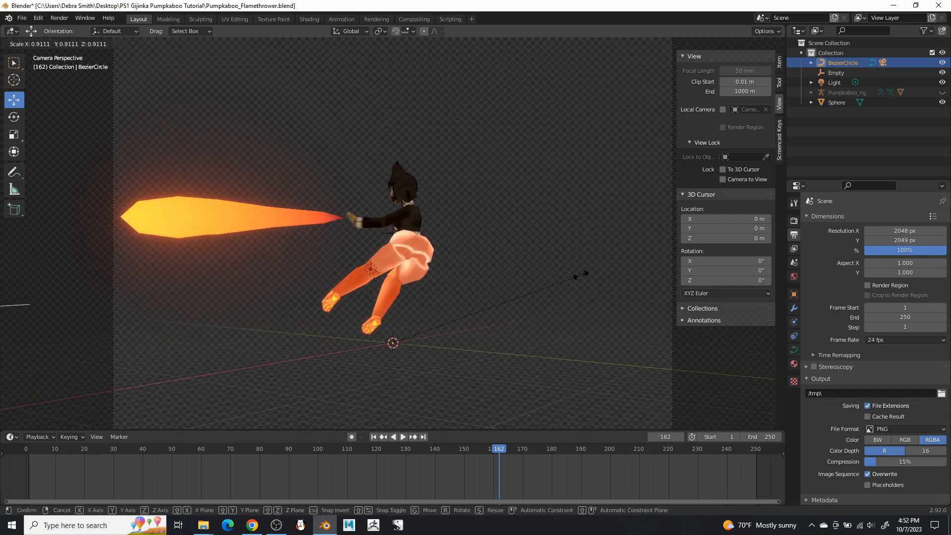
left_click(579, 276)
key("space")
left_click(479, 451)
left_click_drag(516, 447, 688, 456)
key("space")
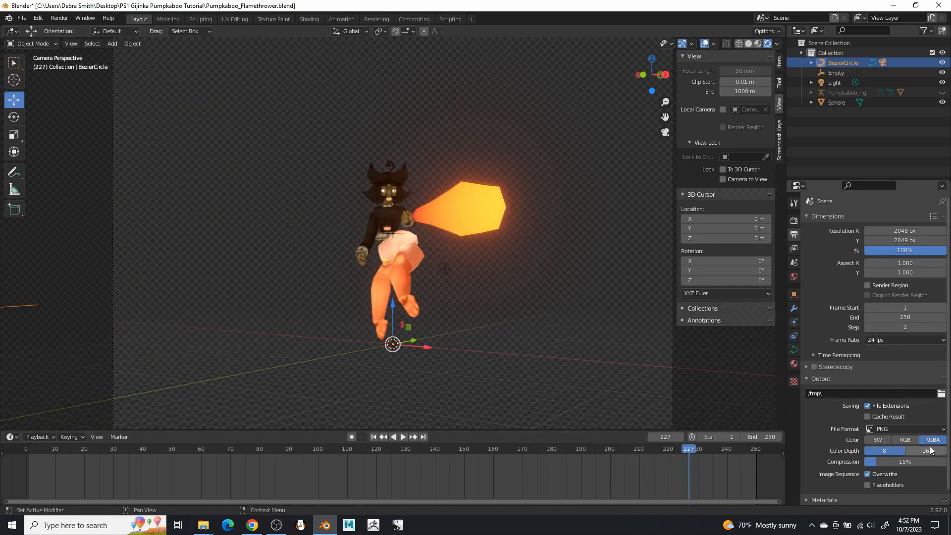
Set the render output folder to PS1 Gijinka Pumpkaboo Tutorial and the PNG color depth to 16.
left_click(942, 393)
left_click(263, 213)
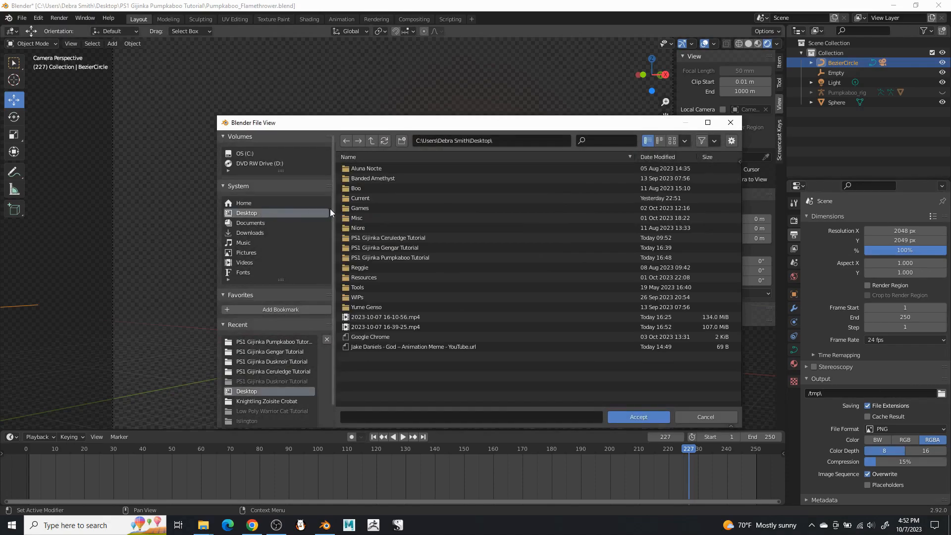
double_click(403, 257)
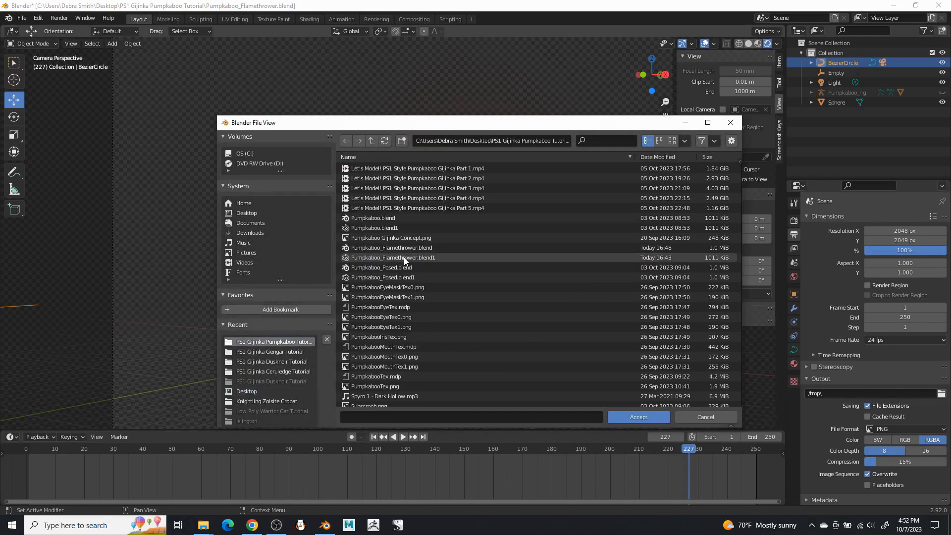
left_click(646, 416)
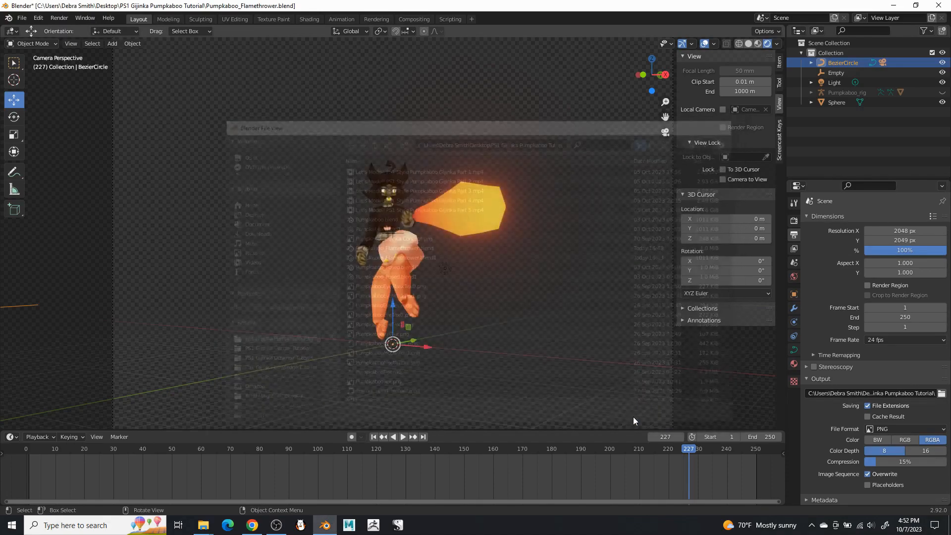
left_click(941, 452)
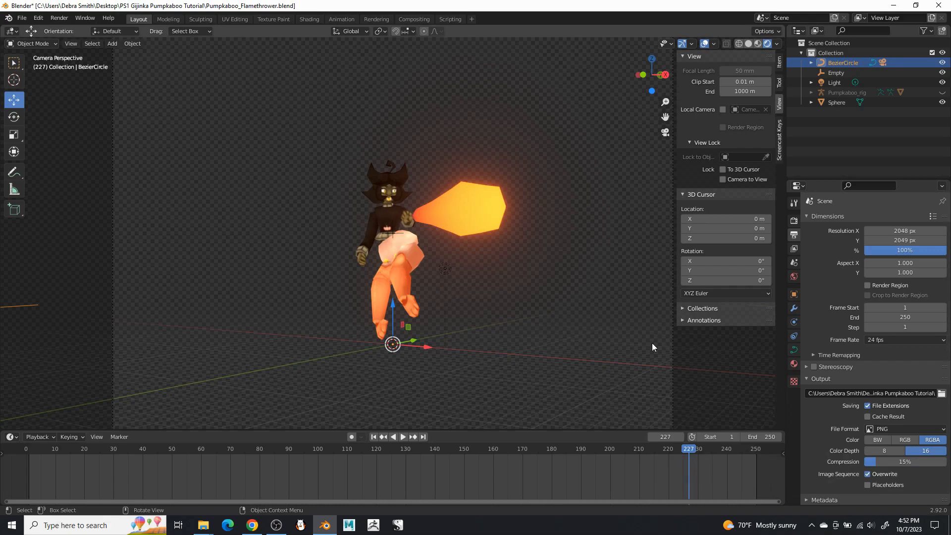
Add a Displace modifier with a new texture to the flame sphere.
left_click(444, 212)
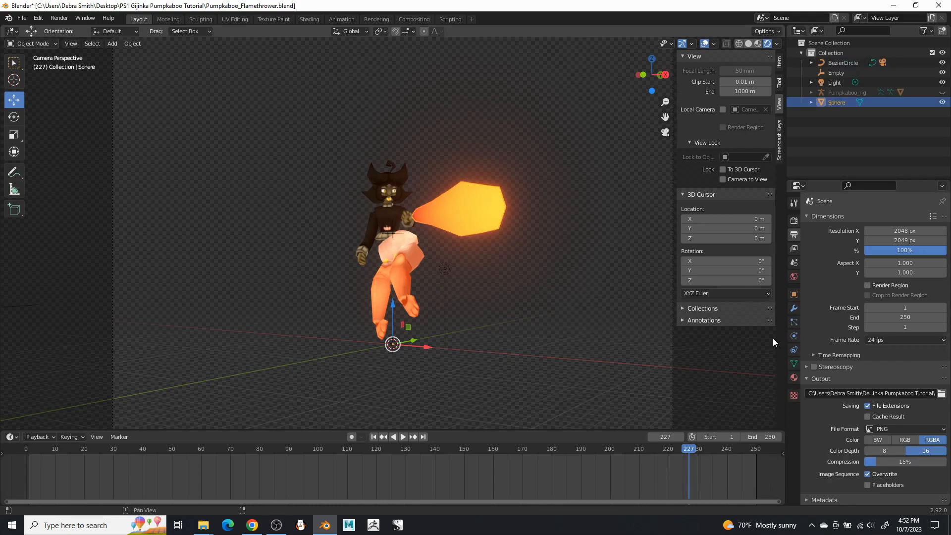
left_click(795, 308)
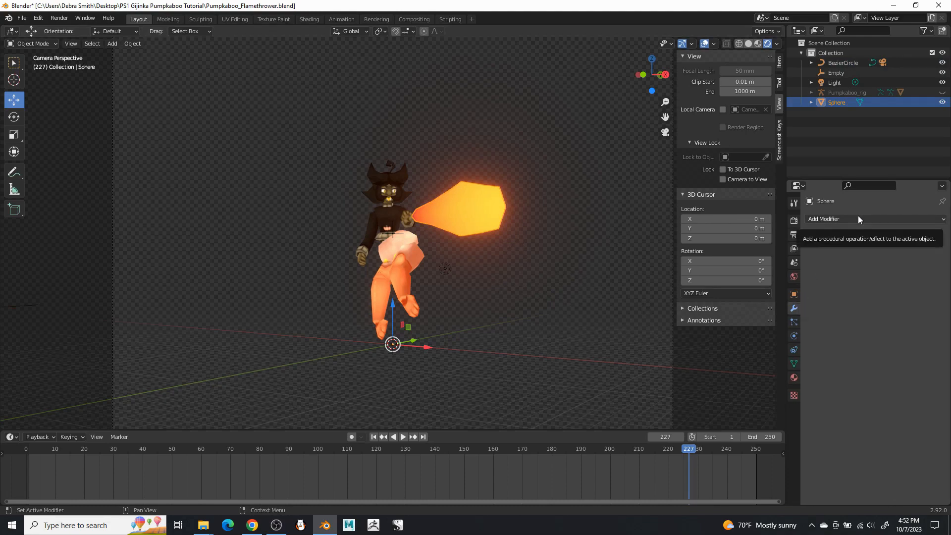
left_click(858, 217)
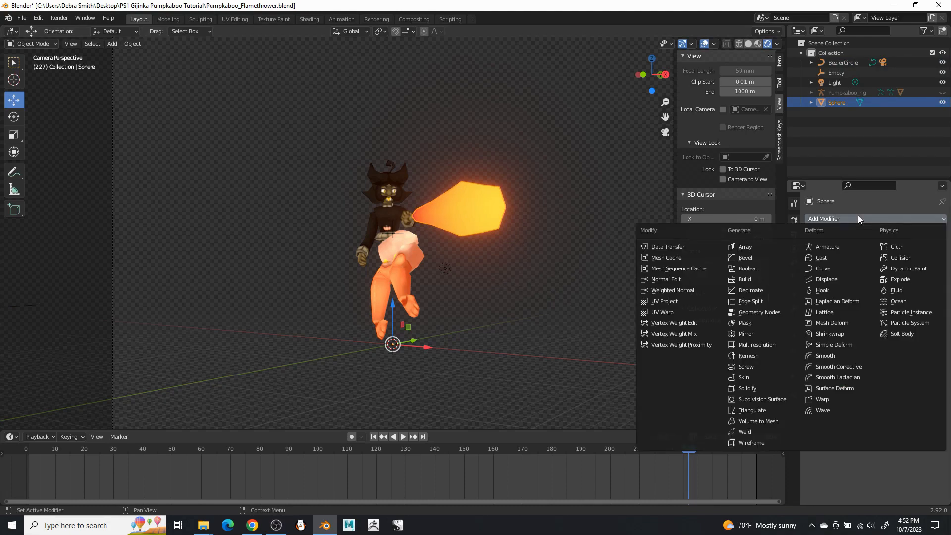
left_click(827, 279)
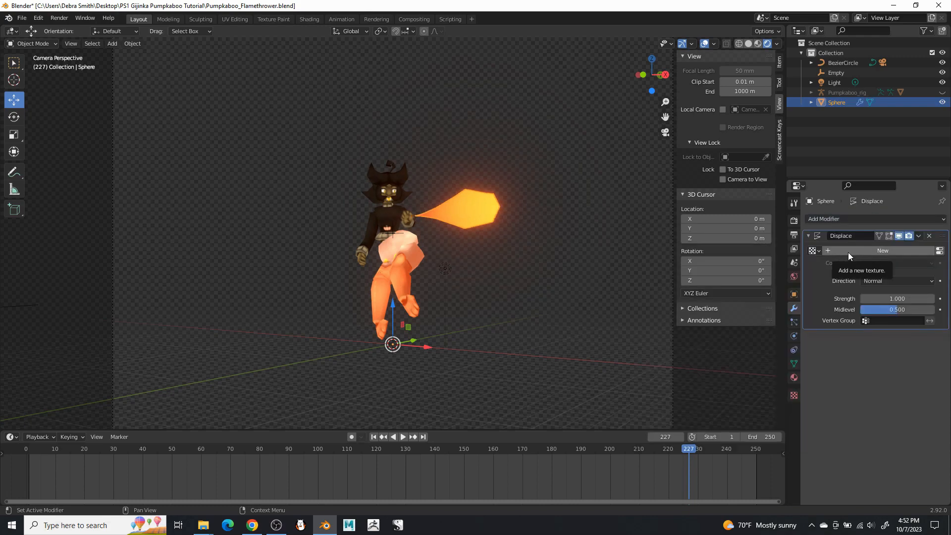
left_click(907, 248)
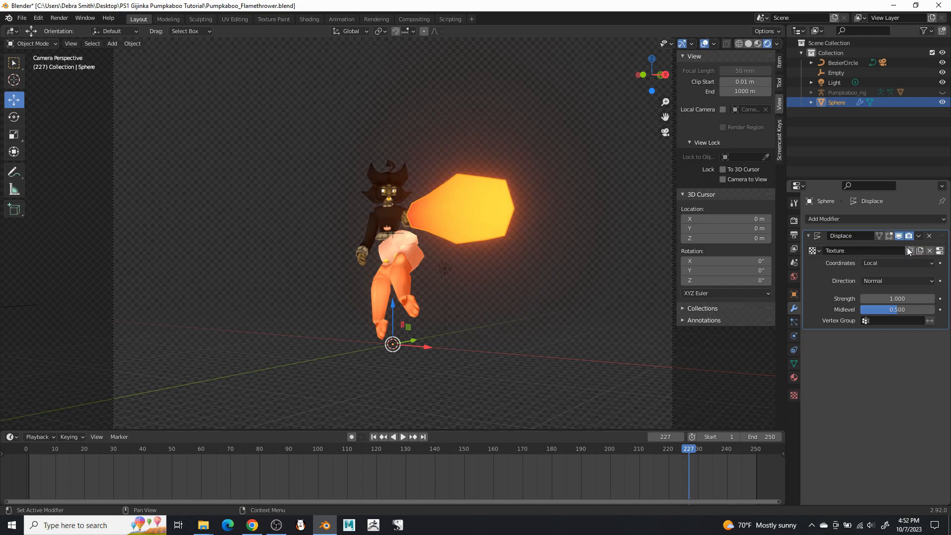
Change the flame sphere's displacement texture to Clouds and set its Displace strength to 0.25.
left_click(940, 251)
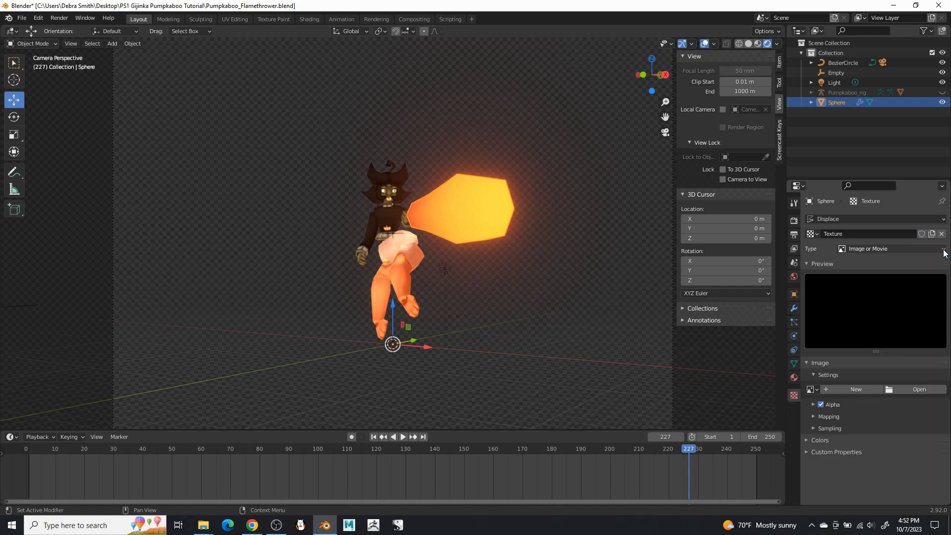
left_click(871, 250)
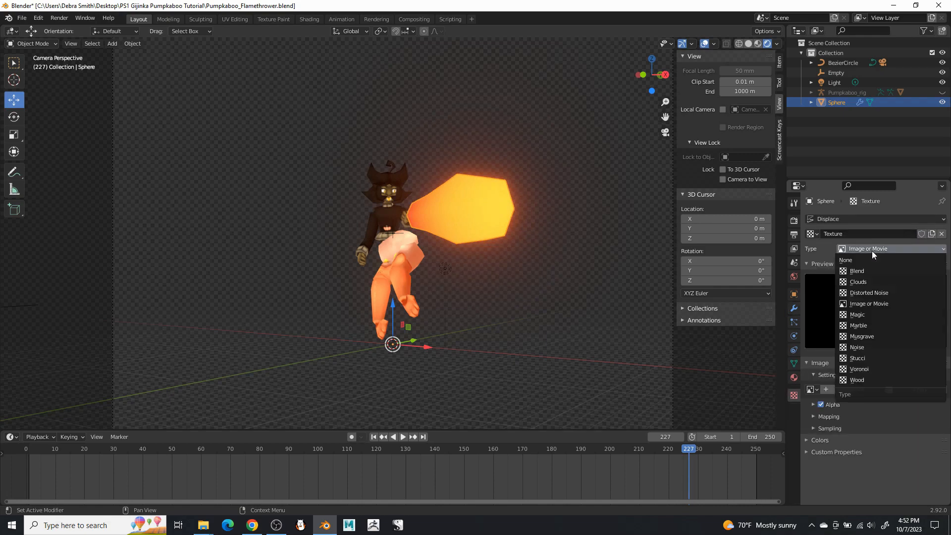
left_click(871, 281)
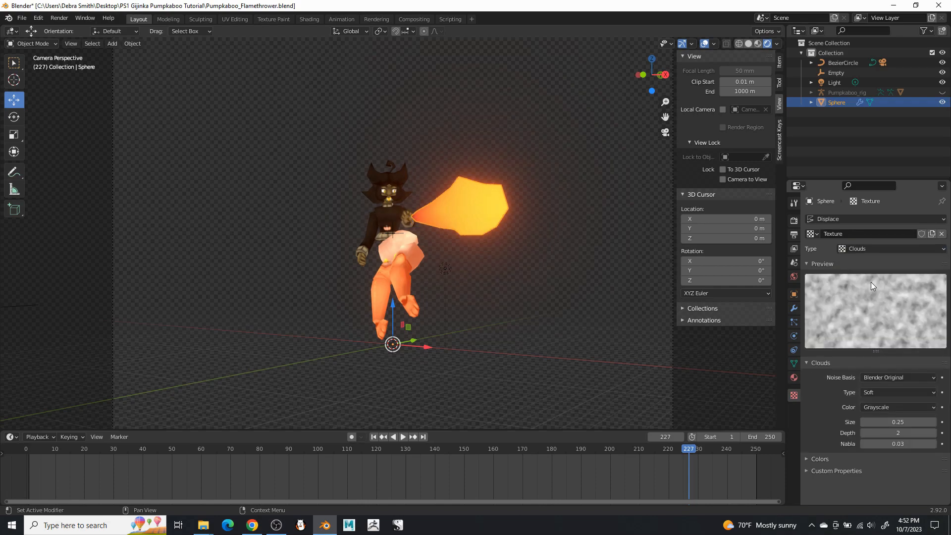
left_click(795, 308)
left_click(896, 298)
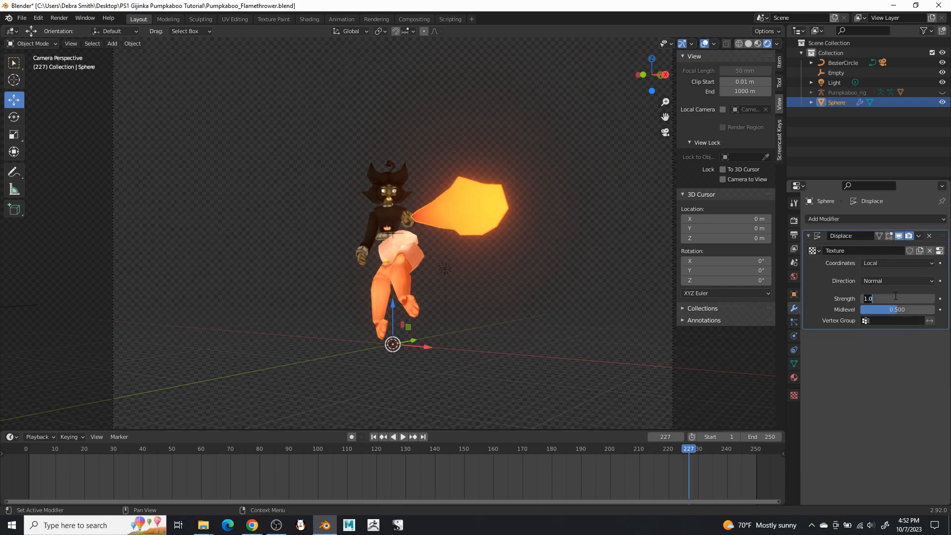
type("0.25")
key("Return")
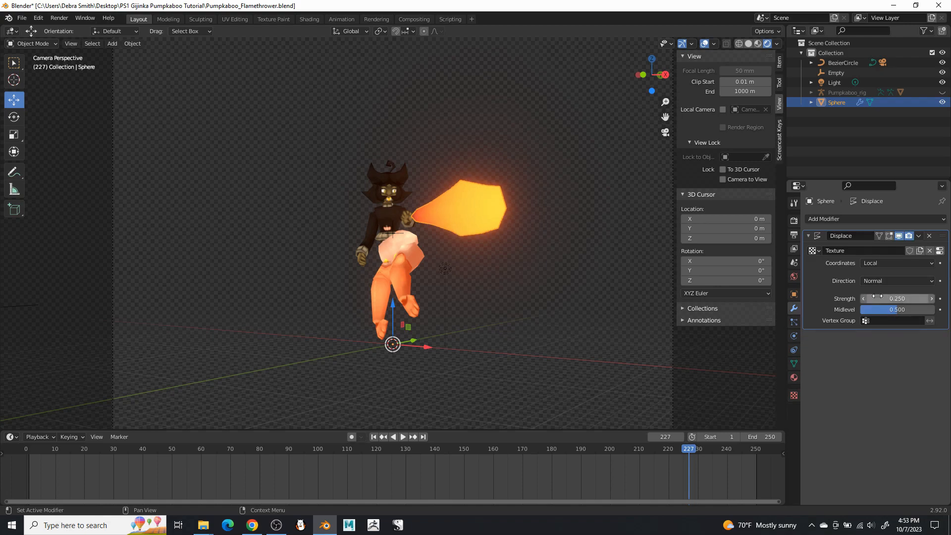
Add a Displace modifier to the Pumpkaboo mesh with the existing Clouds texture and a strength of 0.25.
left_click(381, 209)
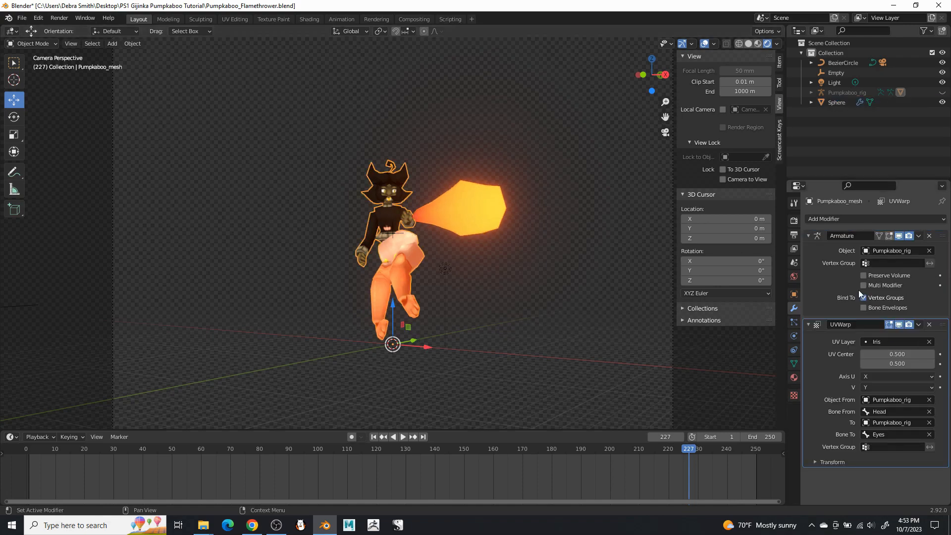
left_click(850, 219)
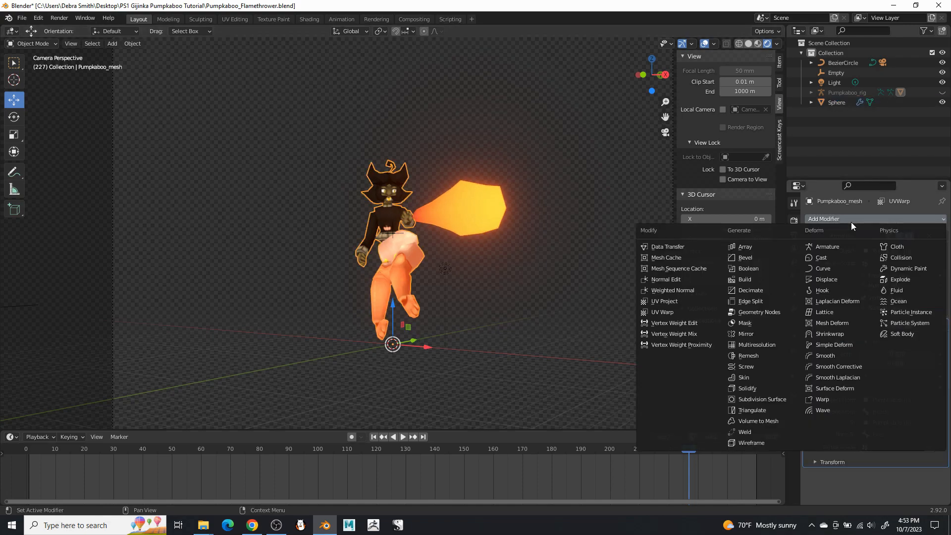
left_click(837, 280)
scroll(823, 426, "down", 3)
left_click(813, 426)
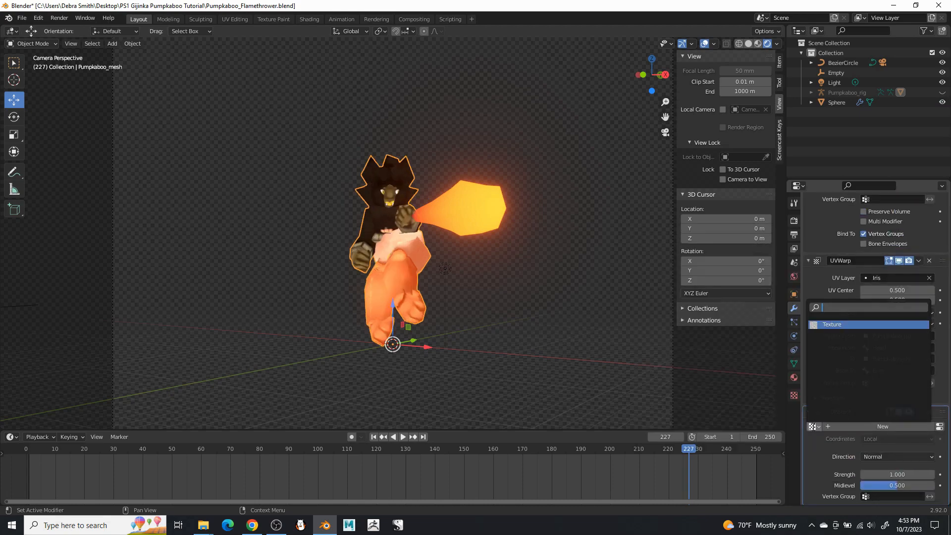
left_click(842, 324)
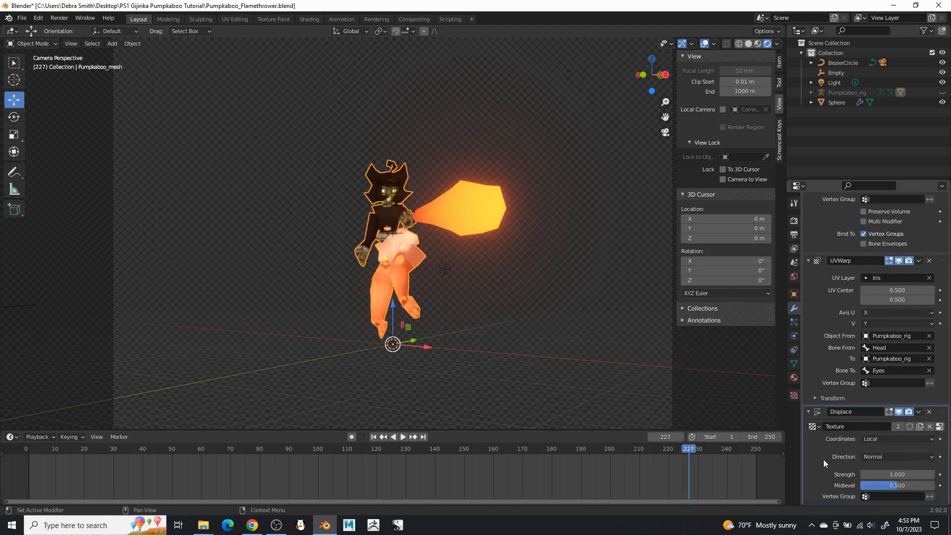
left_click(900, 474)
type("0.25")
key("Return")
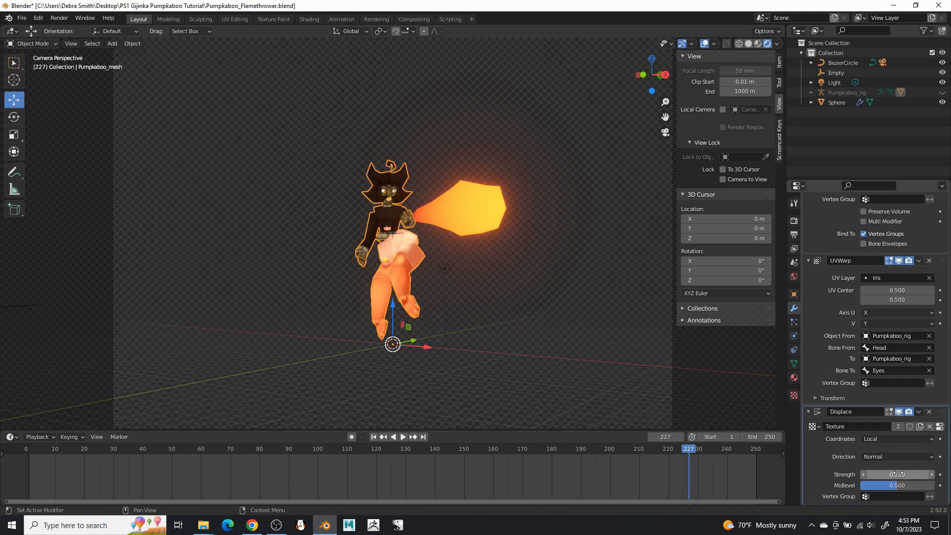
Set the Pumpkaboo mesh's Displace coordinates to Object using Camera, with the direction RGB to XYZ.
left_click(897, 439)
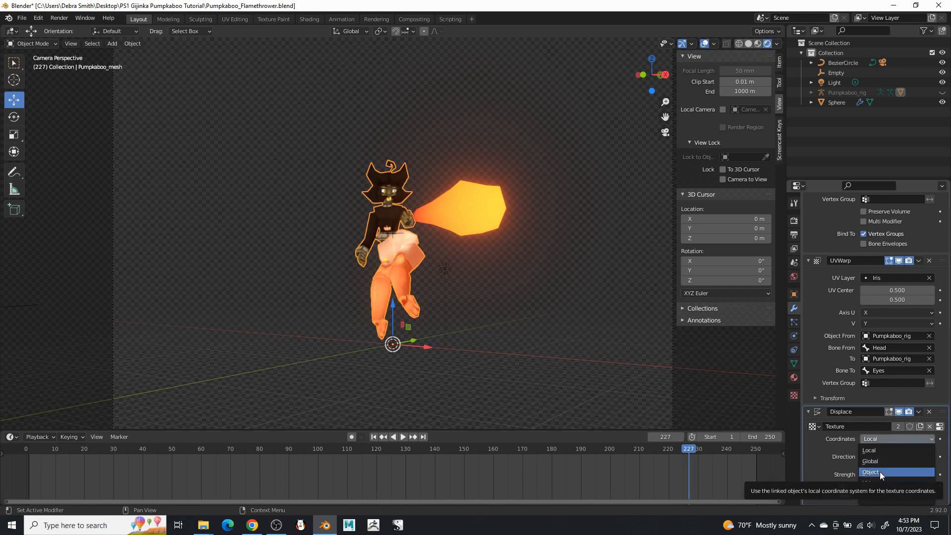
left_click(880, 472)
left_click(887, 450)
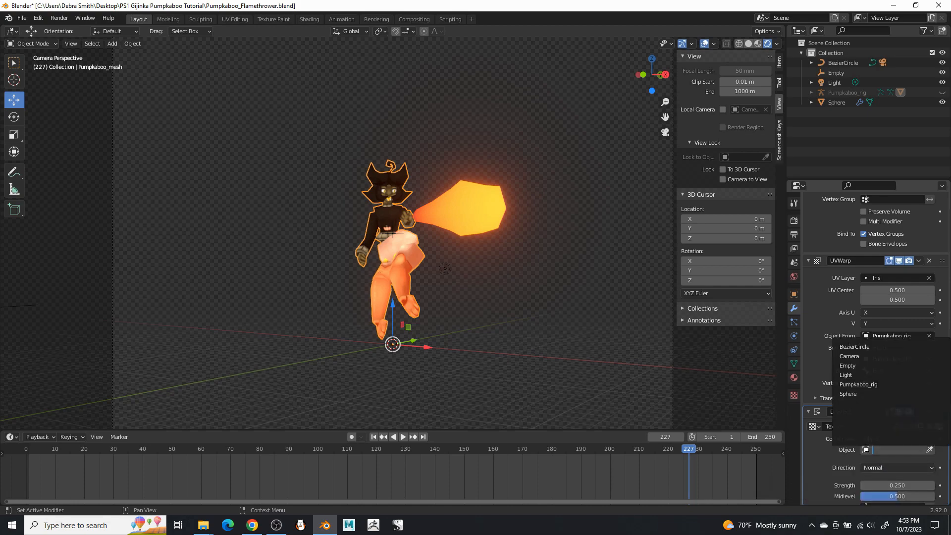
left_click(862, 357)
left_click(873, 467)
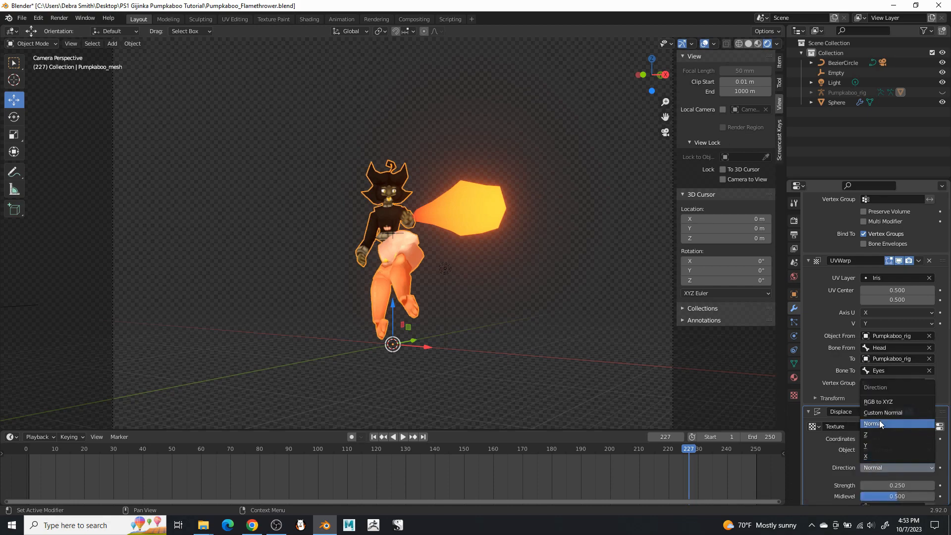
left_click(881, 402)
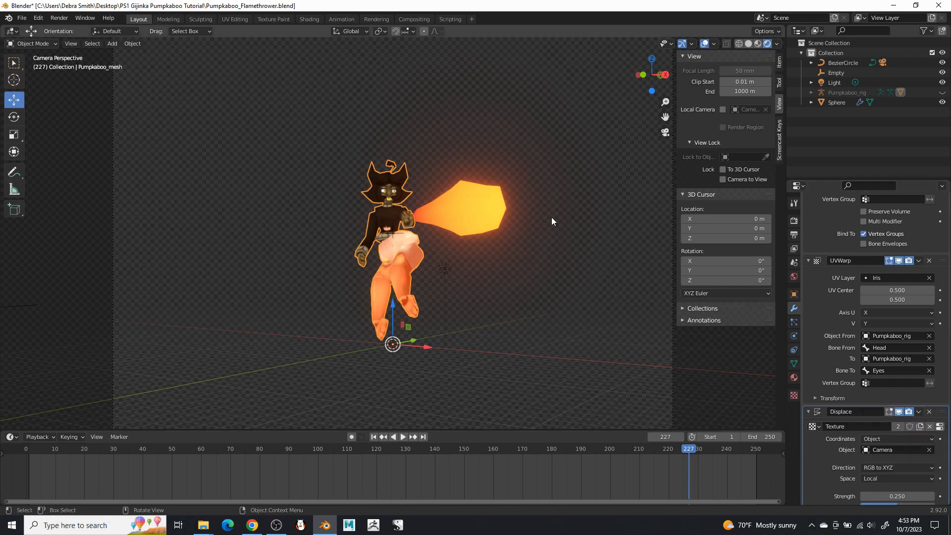
Set the flame sphere's Displace coordinates to Object using Camera, with direction RGB to XYZ, and preview the wobble in playback.
left_click(482, 220)
left_click(867, 262)
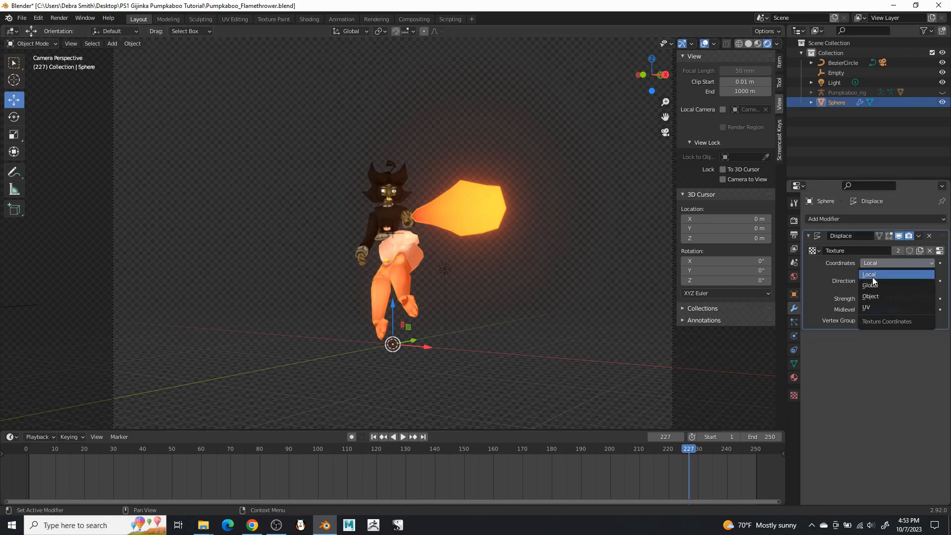
left_click(873, 295)
left_click(872, 274)
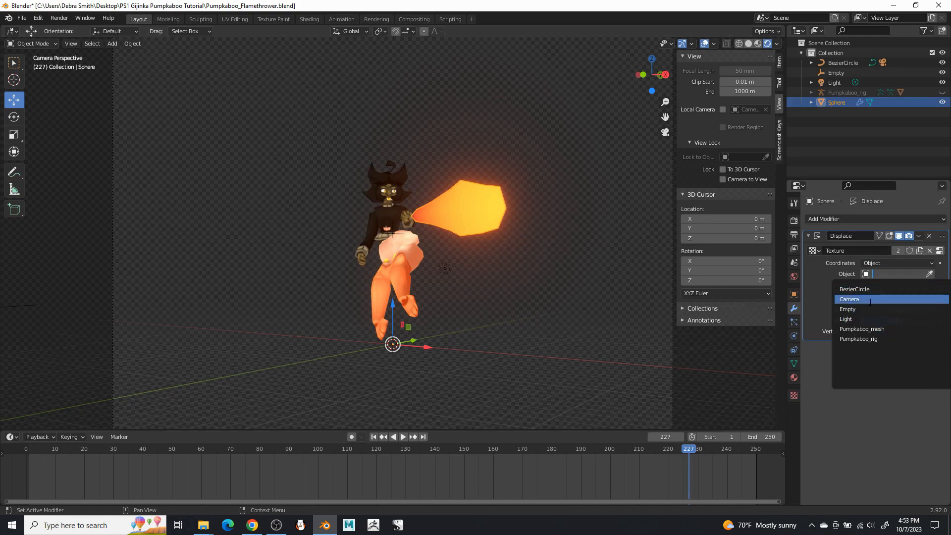
left_click(874, 299)
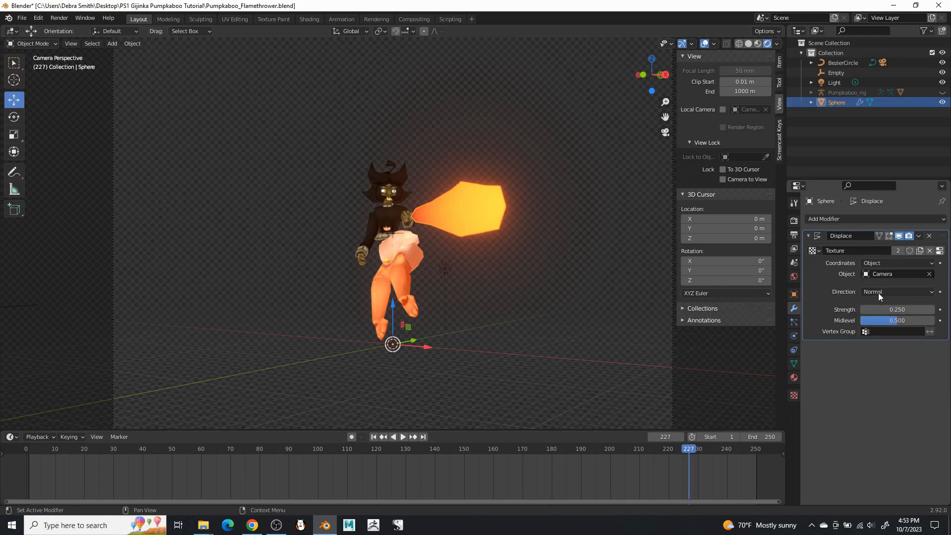
left_click(880, 292)
left_click(880, 347)
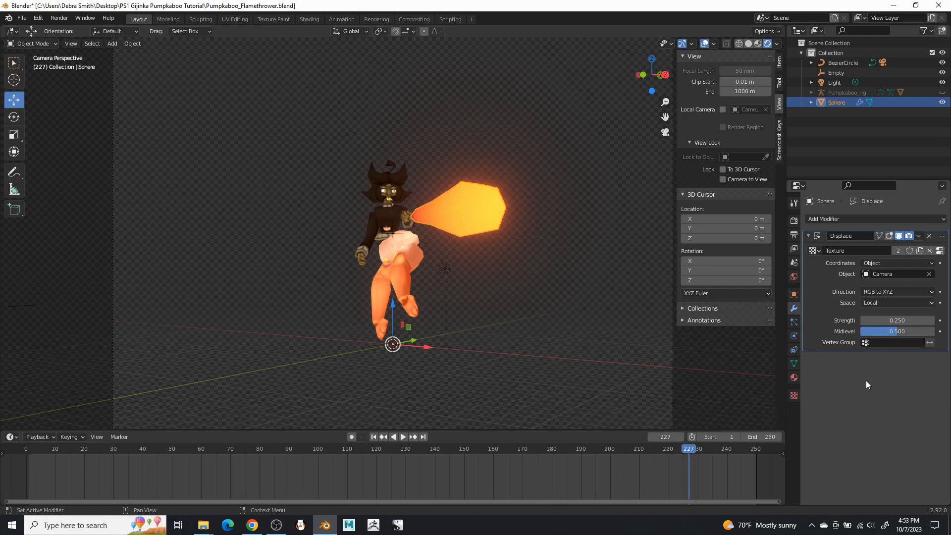
left_click(402, 438)
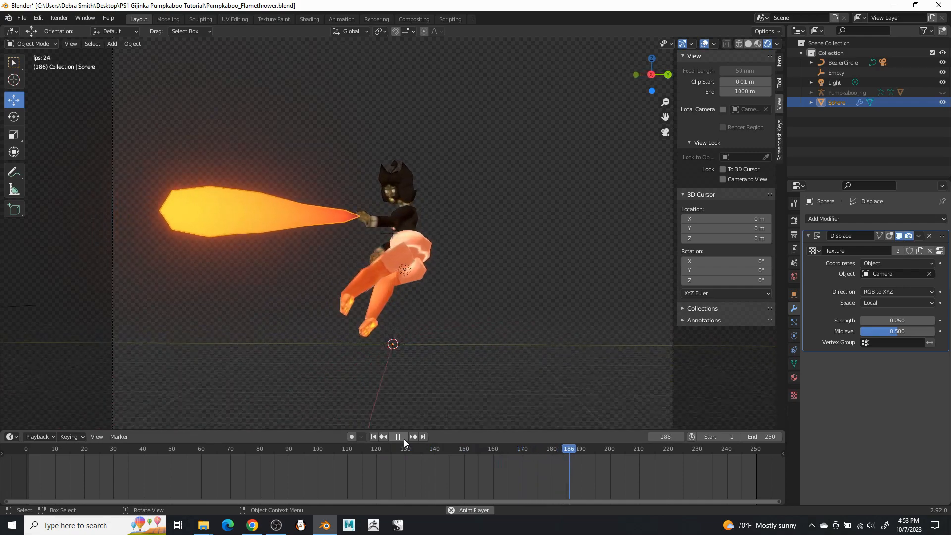
left_click(402, 438)
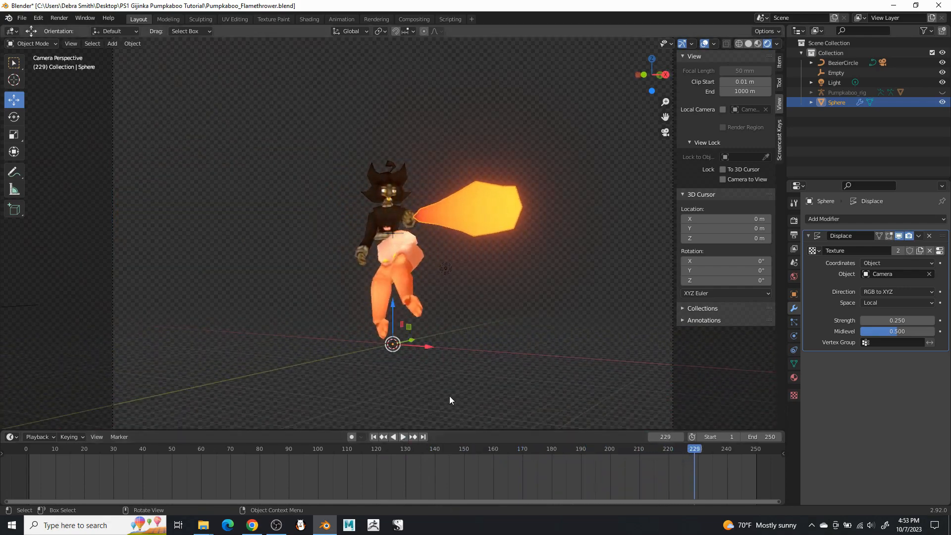
Switch to Dither Me This in Chrome, load the Pumpkaboo texture image and apply the 6 Bit RGB preset.
left_click(250, 529)
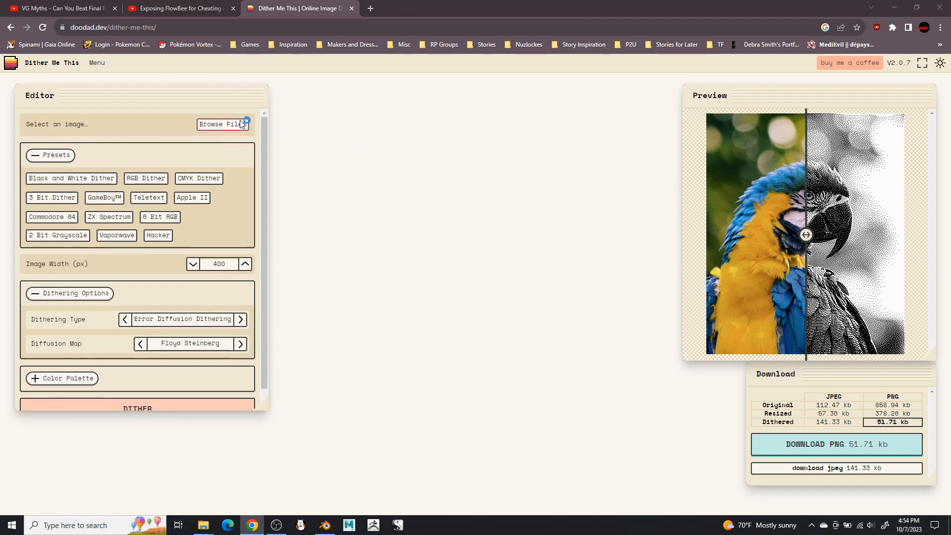
left_click(232, 125)
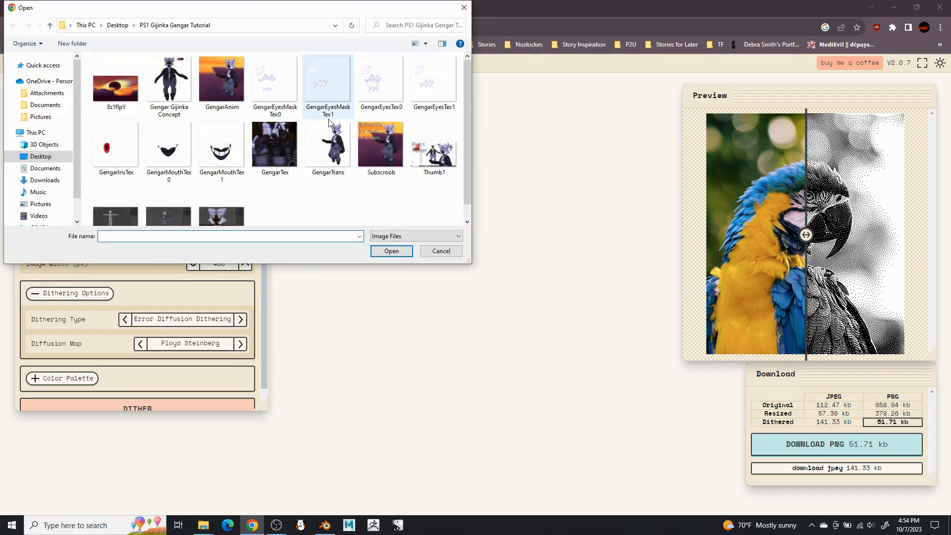
left_click(41, 156)
double_click(153, 166)
left_click(170, 146)
left_click(389, 251)
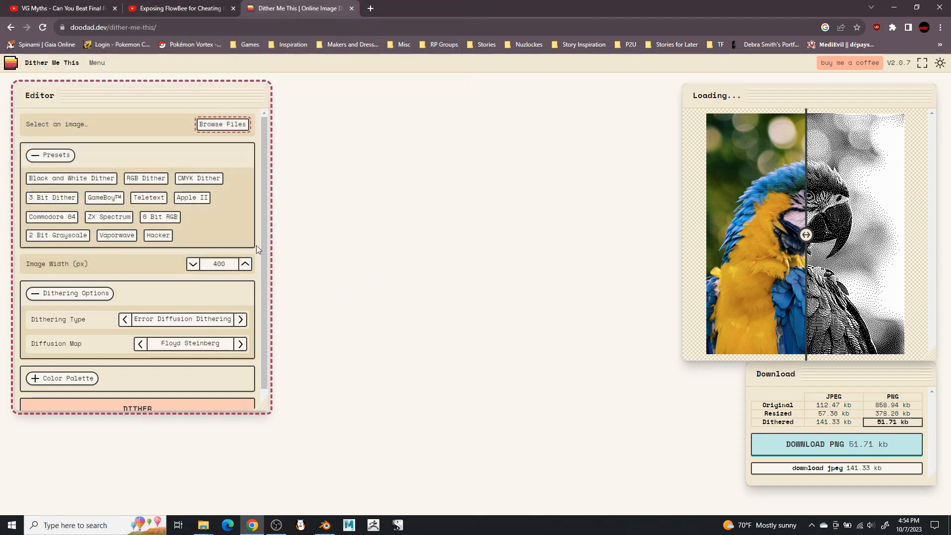
left_click(172, 219)
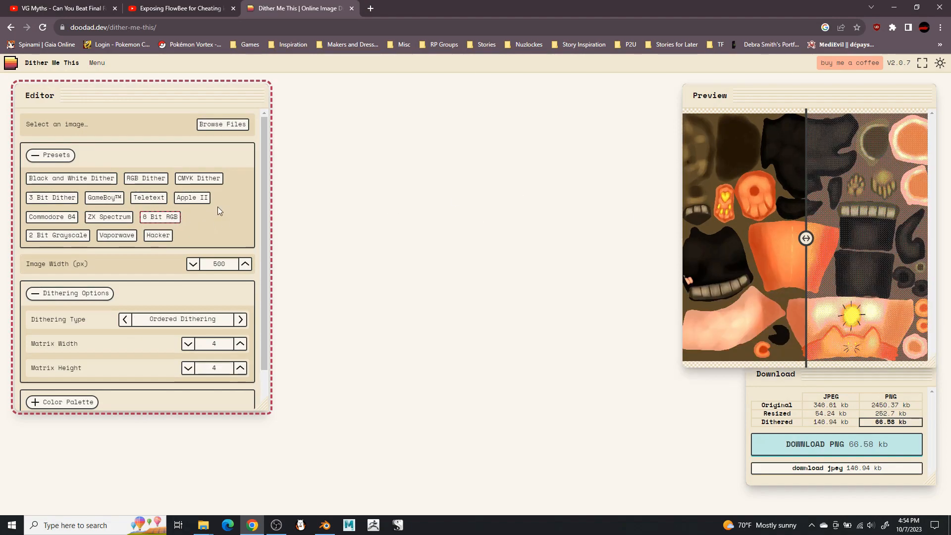
Examine the fully dithered texture by moving the preview's comparison divider all the way across the image.
left_click_drag(806, 239, 605, 267)
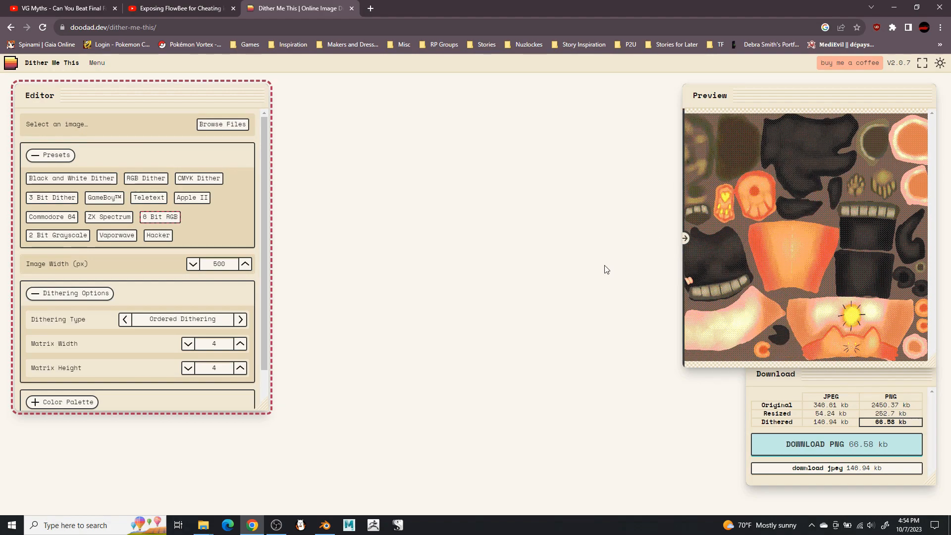
key("Tab")
key("Tab")
key("Tab")
key("Tab")
key("Tab")
left_click(410, 253)
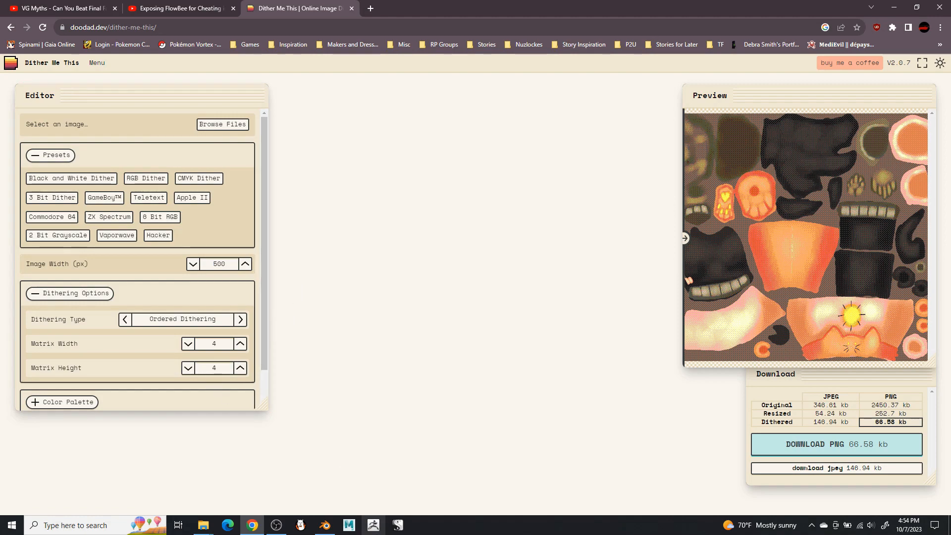
Switch back to Blender, enable compositing nodes, and spread the Render Layers and Composite nodes far apart.
left_click(329, 529)
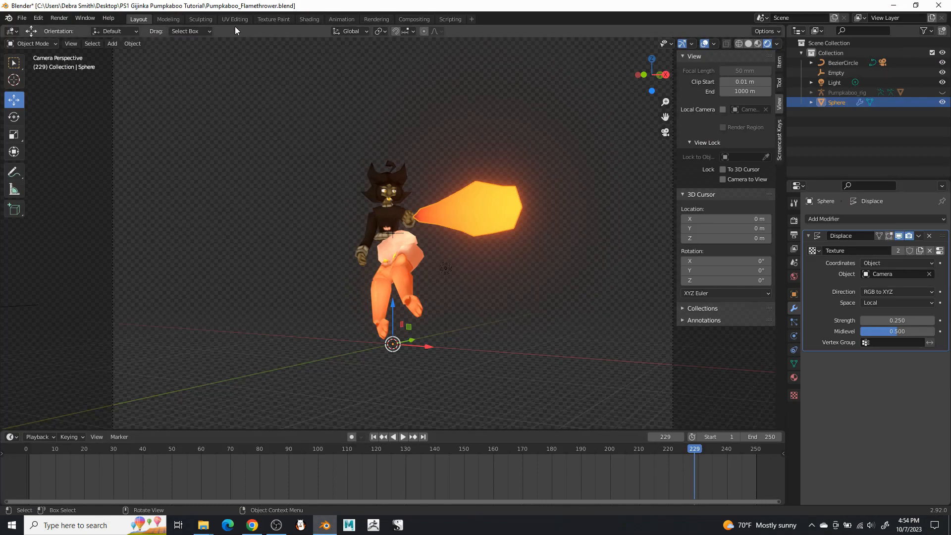
left_click(427, 18)
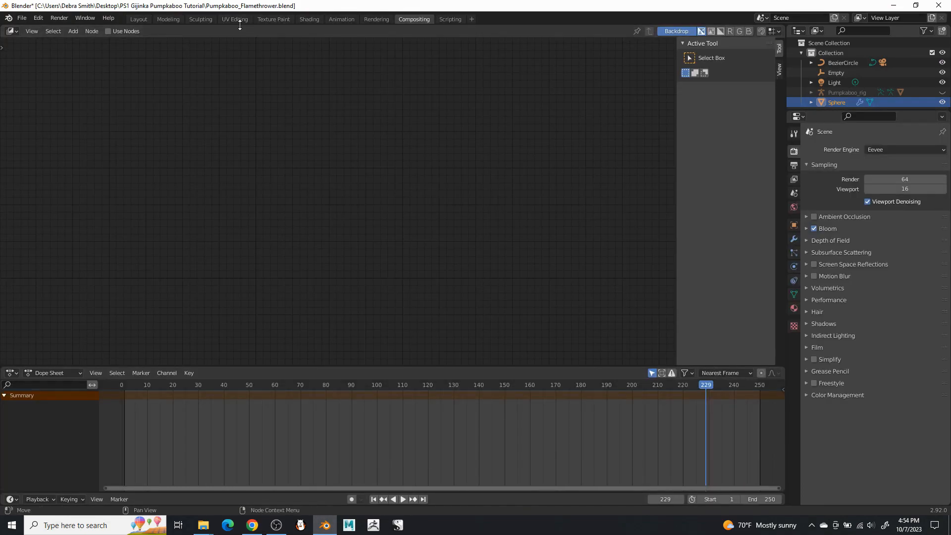
left_click(136, 31)
left_click(267, 135)
left_click_drag(279, 135, 34, 125)
left_click_drag(391, 133, 593, 132)
Insert a Scale node after Render Layers and a duplicate of it before the Composite node.
left_click(75, 31)
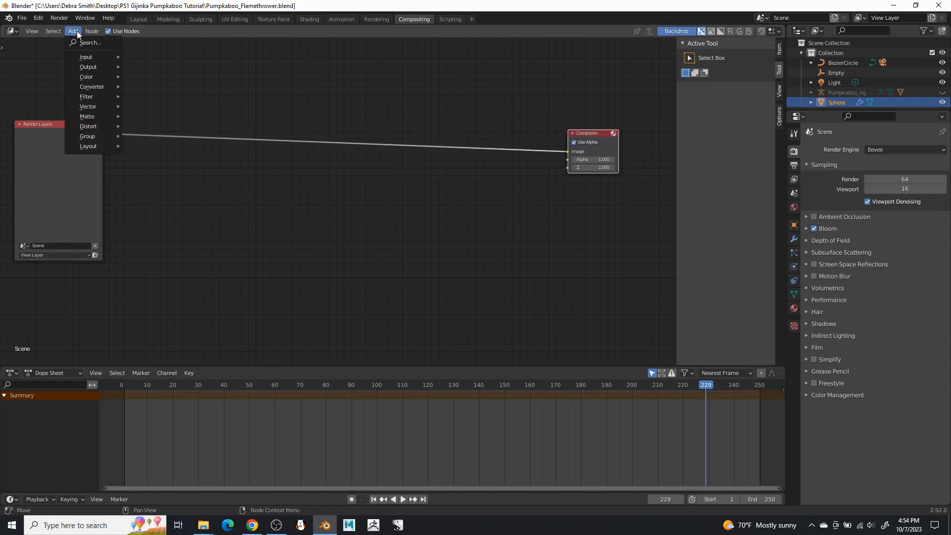
mouse_move(115, 125)
left_click(193, 222)
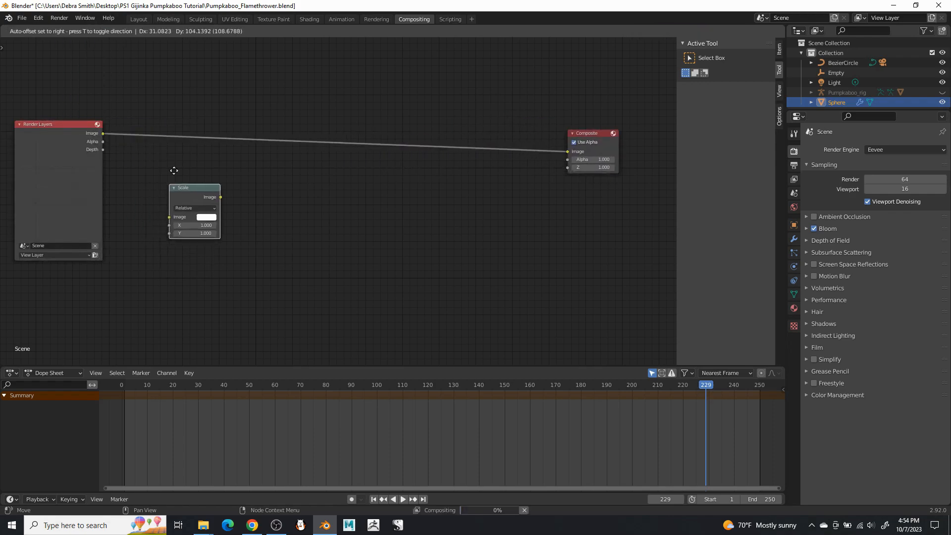
left_click(196, 110)
key("shift+d")
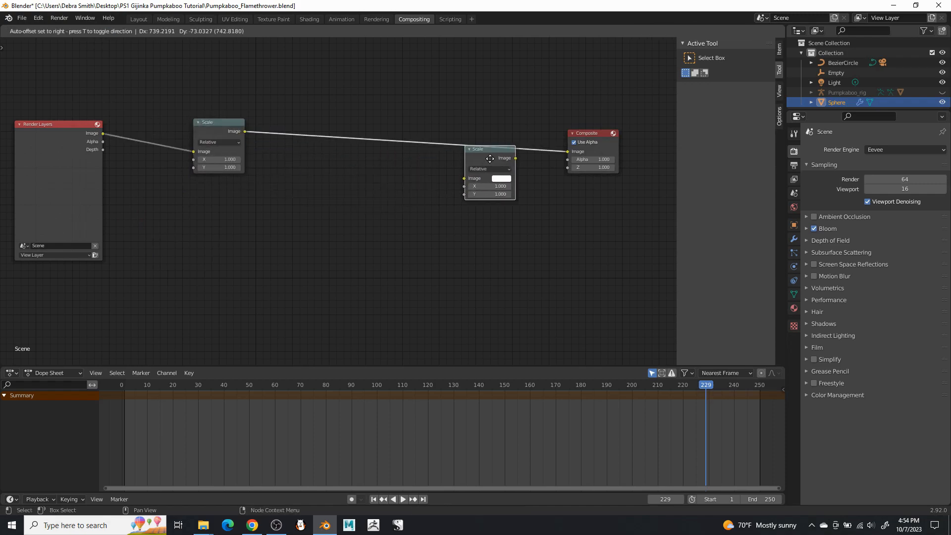
left_click(487, 130)
Set the first Scale node's X and Y to 0.25 and the second Scale node's X and Y to 4.096.
left_click(227, 160)
type("1.0")
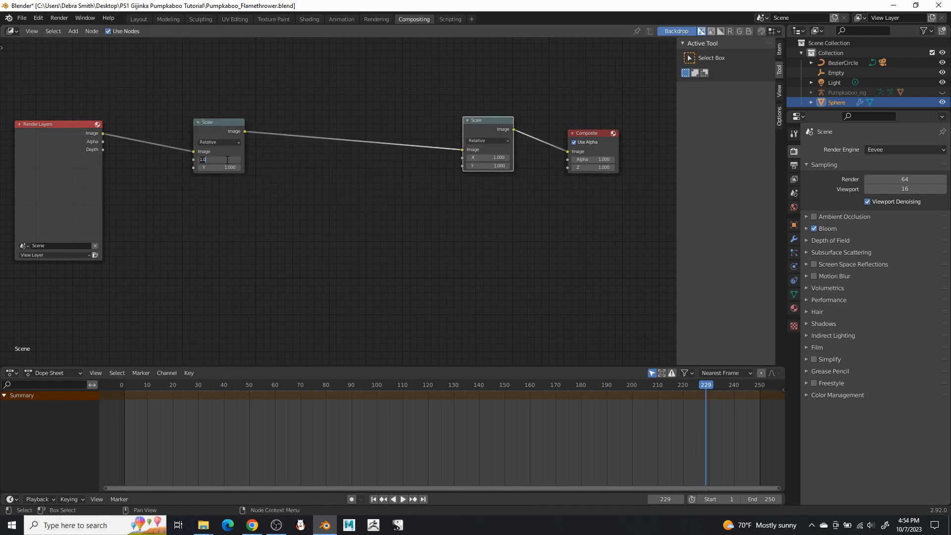
type("0.25")
left_click(220, 168)
type("0.25")
key("Return")
left_click(491, 157)
type("4.096")
key("Return")
left_click(496, 163)
type("4.09")
Insert a Pixelate node on the link between the two Scale nodes.
left_click(73, 31)
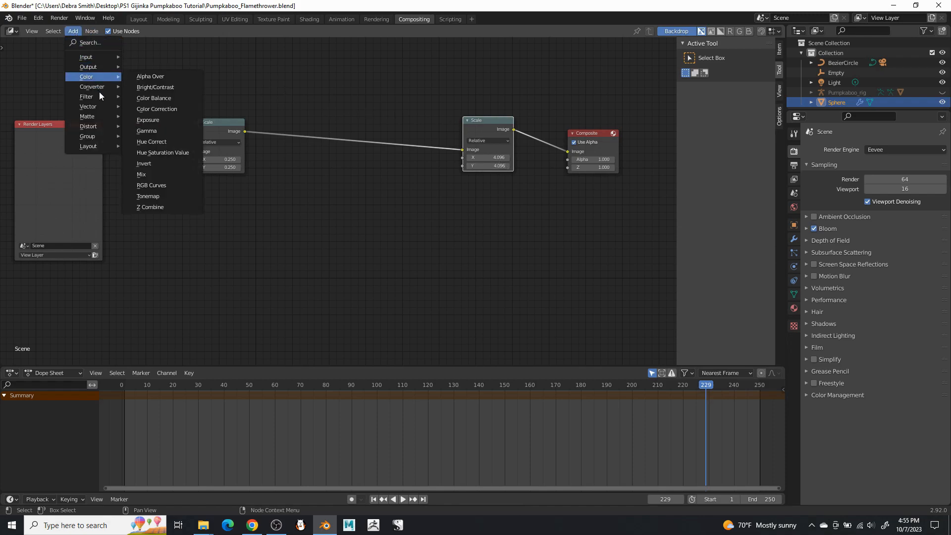
mouse_move(97, 99)
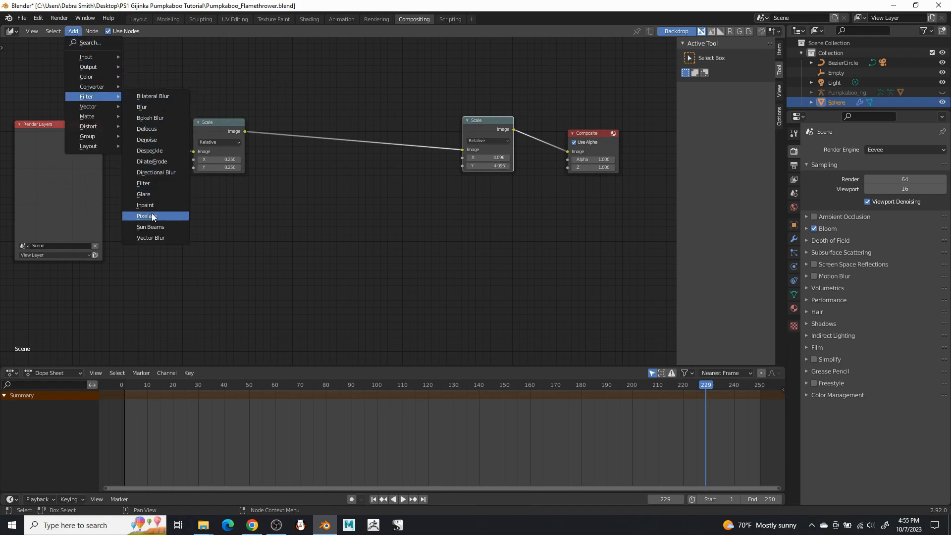
left_click(208, 214)
left_click(317, 129)
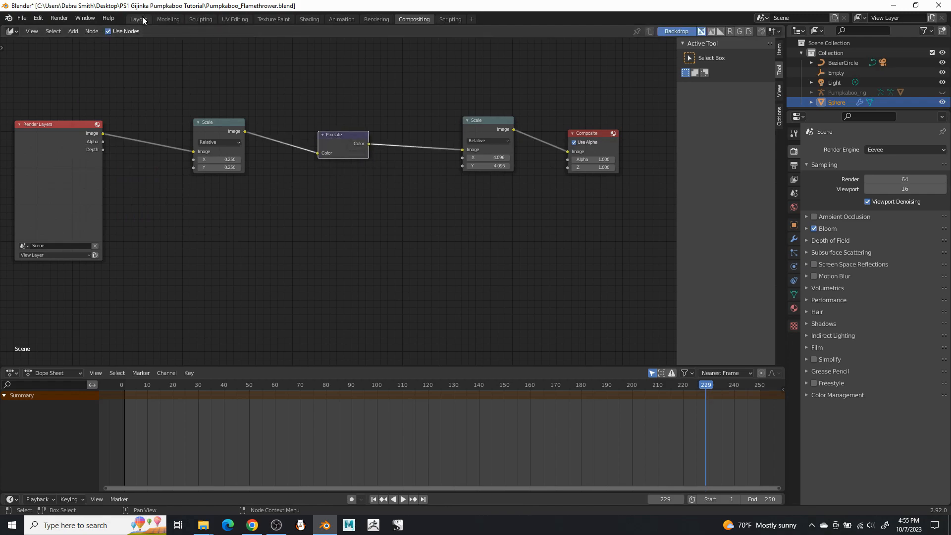
Return to the Layout workspace and save the Blender file.
left_click(140, 19)
left_click(23, 17)
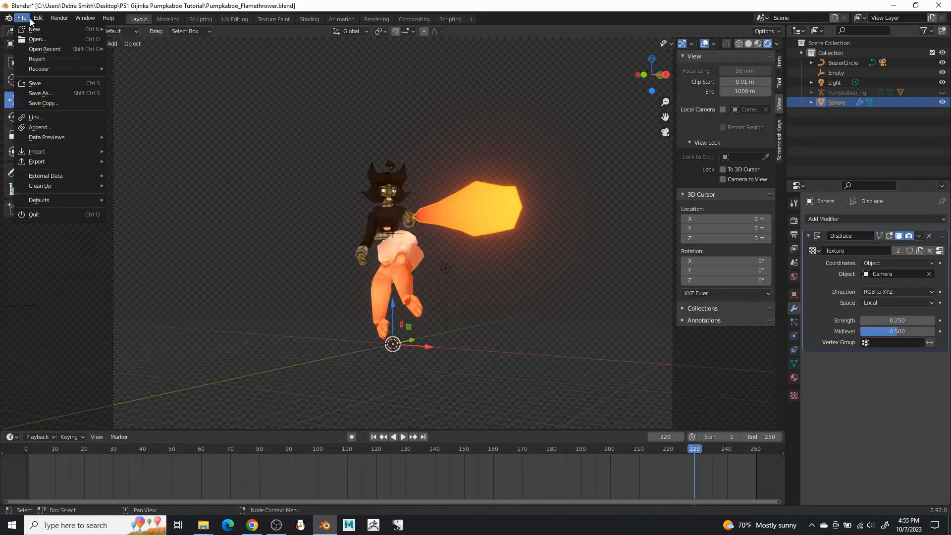
left_click(43, 82)
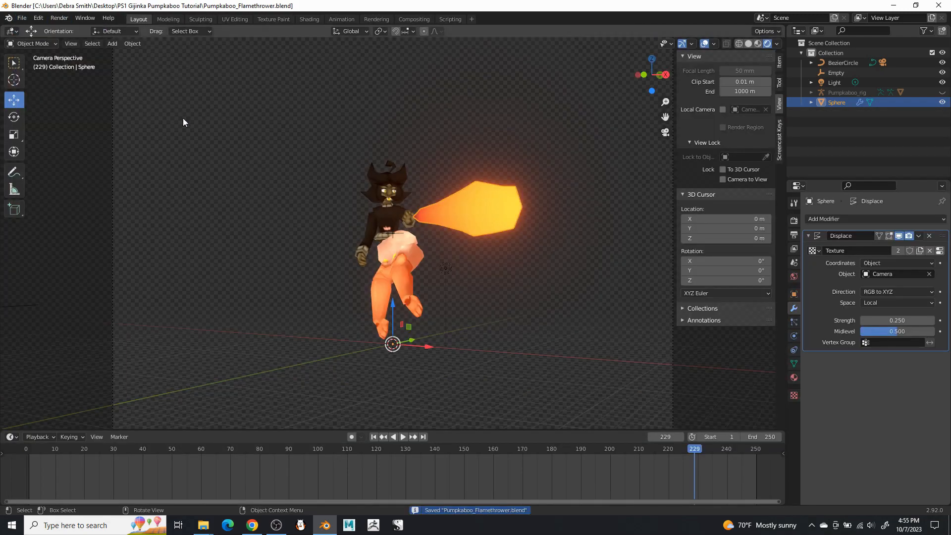
Render a test image of the current frame to check the pixelated look, and close the render window.
left_click(60, 18)
left_click(69, 28)
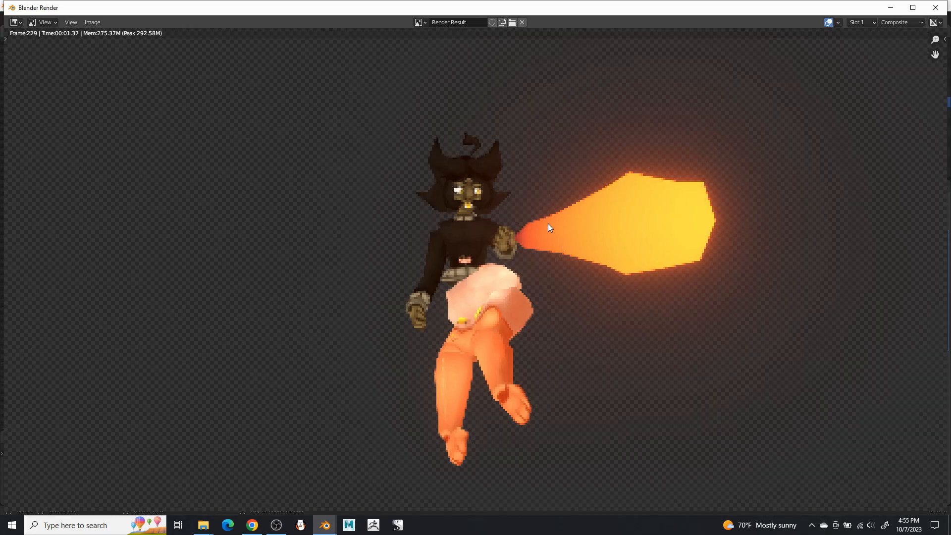
left_click(935, 8)
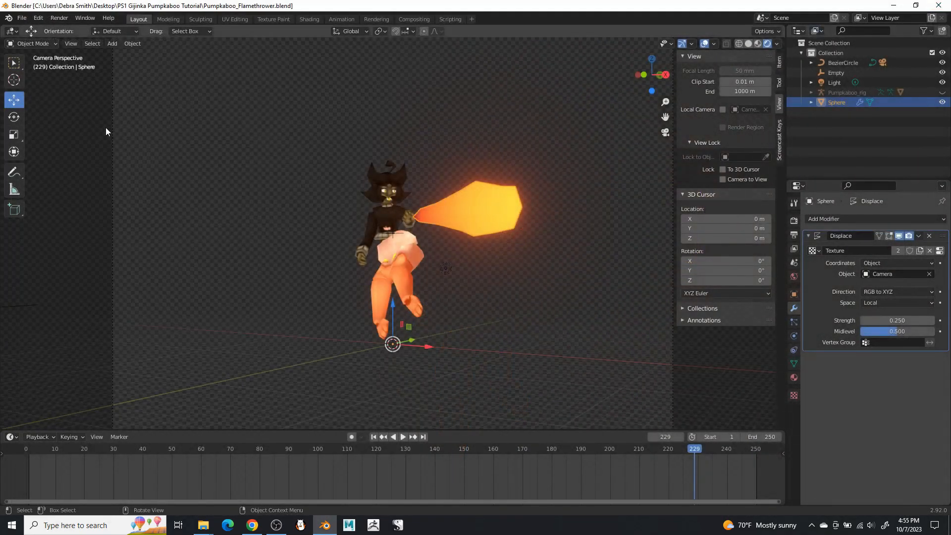
Render the full camera animation.
left_click(59, 18)
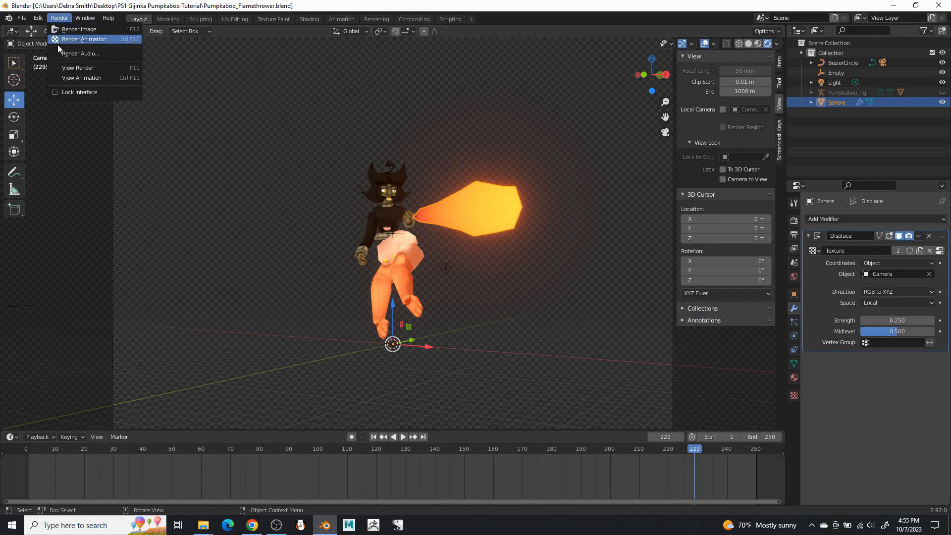